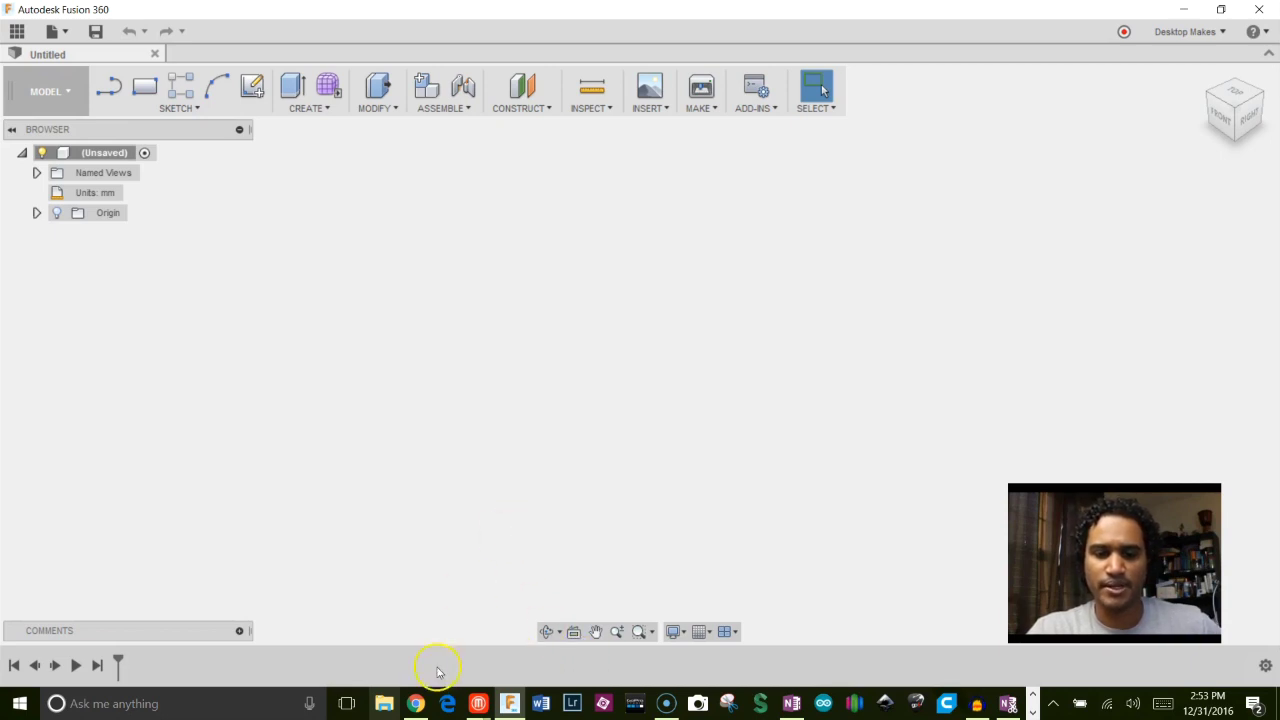
Open the low-poly Rhino model page from Thingiverse's rhino results, then view the Blind Rhino logo image.
{"action": "left_click", "coordinate": [419, 702]}
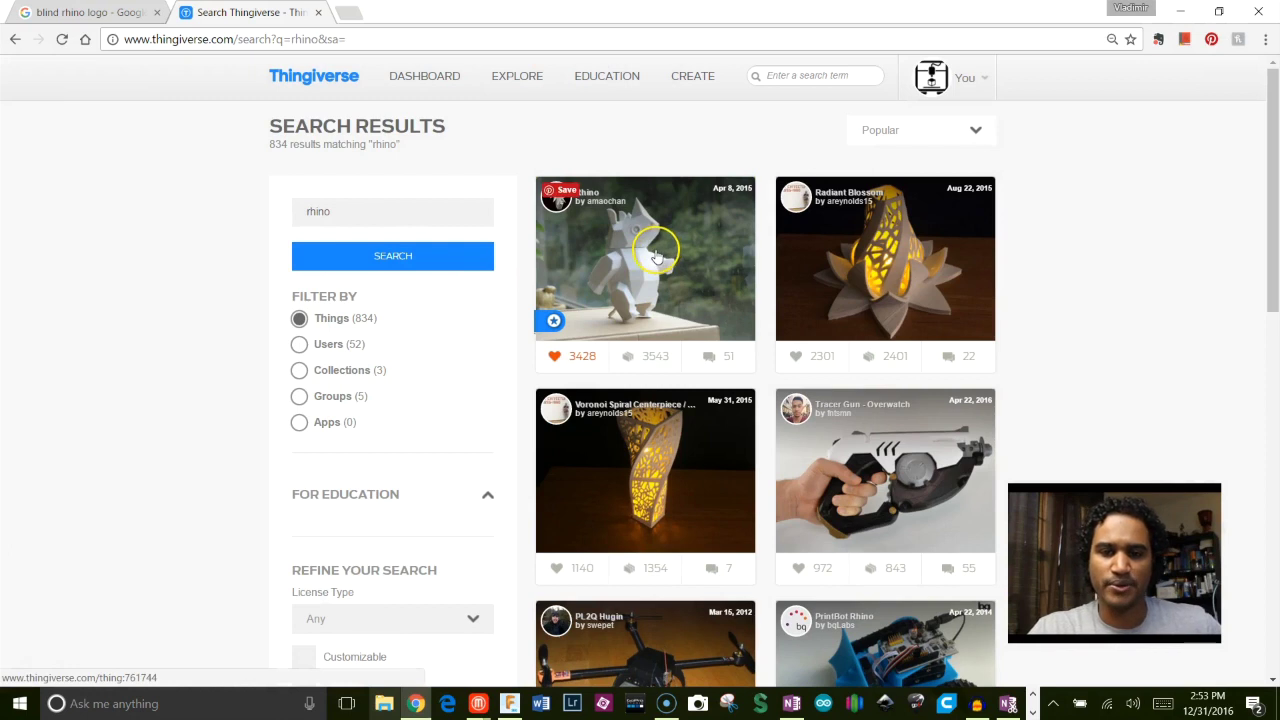
{"action": "left_click", "coordinate": [686, 334]}
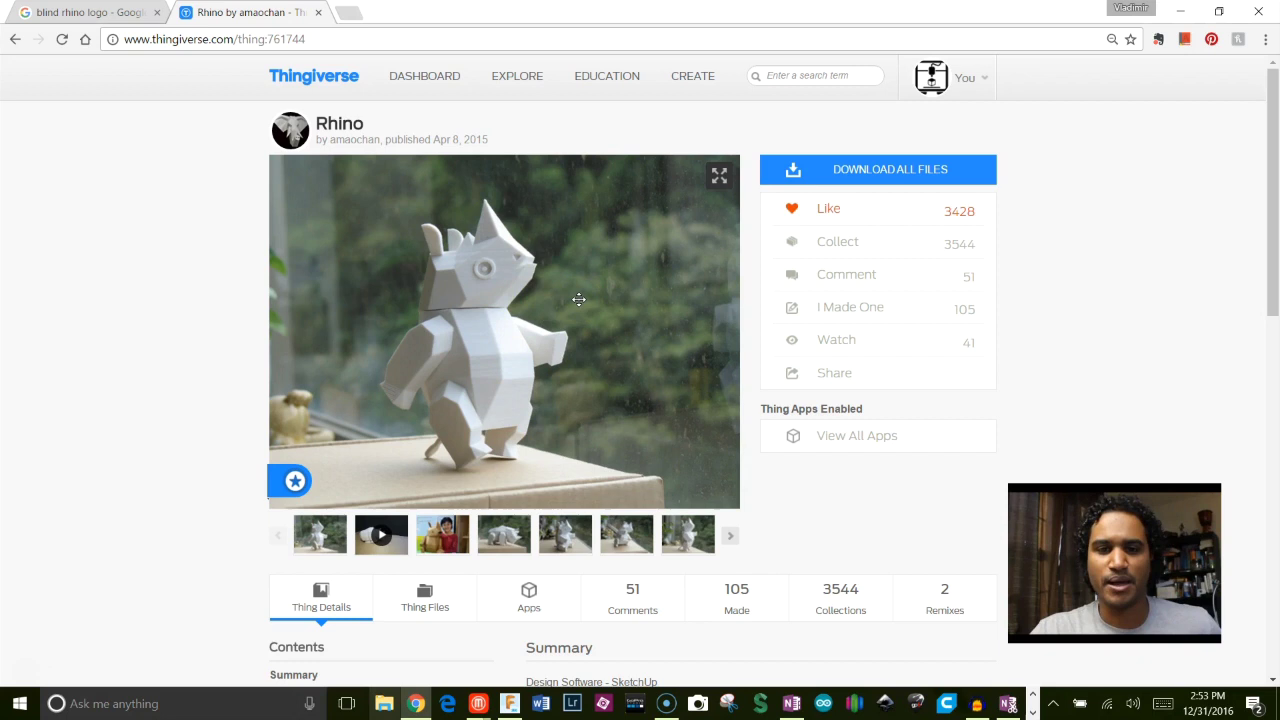
{"action": "left_click", "coordinate": [492, 272]}
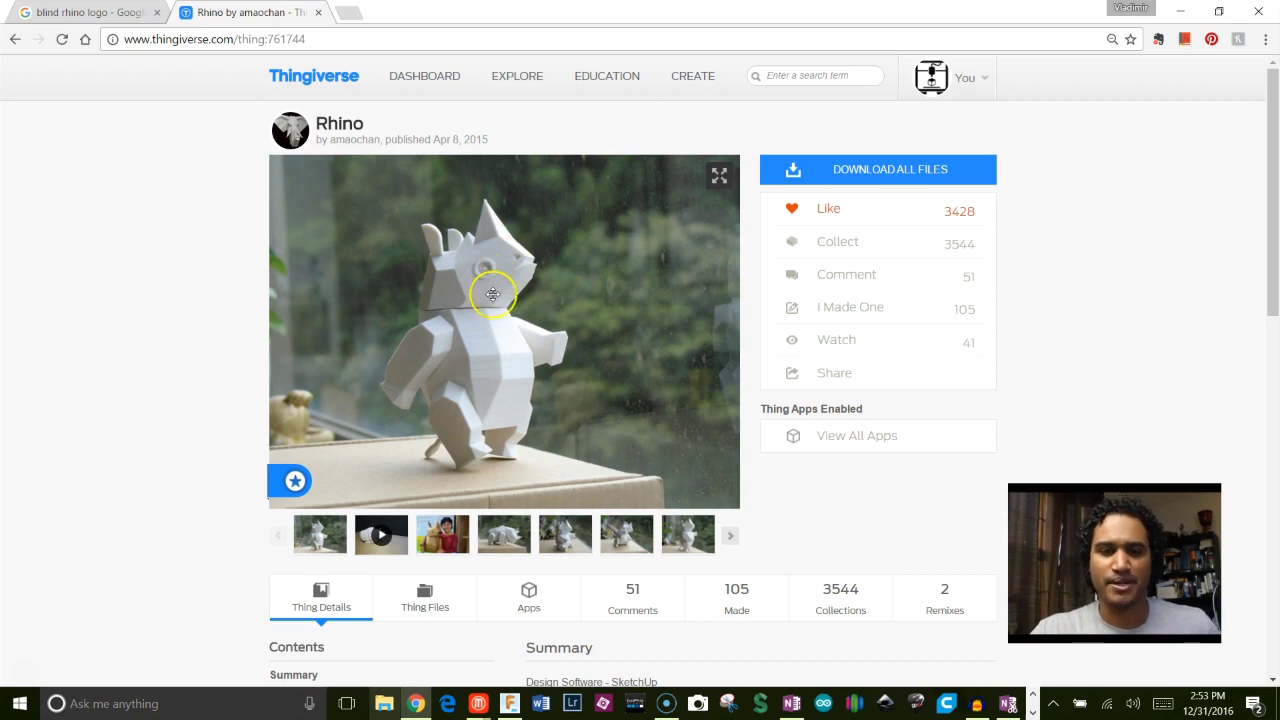
{"action": "left_click", "coordinate": [100, 12]}
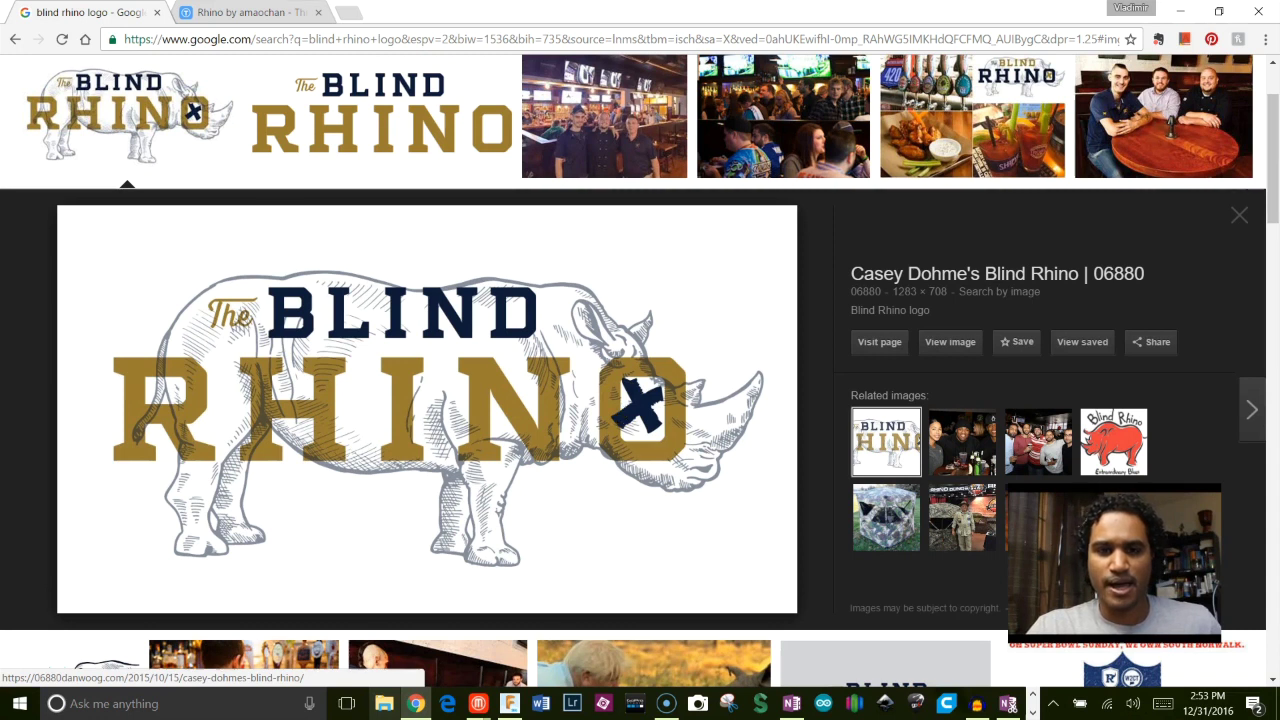
Switch back to the Thingiverse low-poly Rhino model tab.
{"action": "key", "text": "ctrl+Tab"}
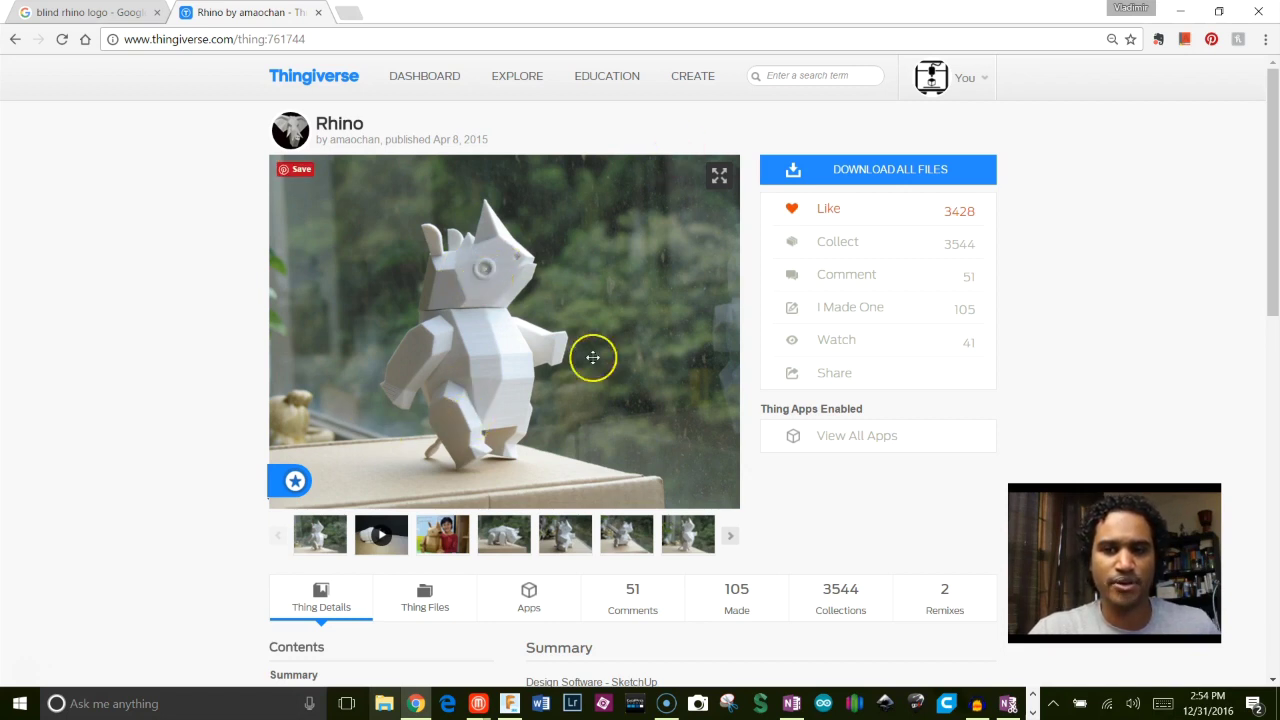
Minimize the browser and bring up Fusion 360's INSERT options to find mesh import.
{"action": "left_click", "coordinate": [1183, 10]}
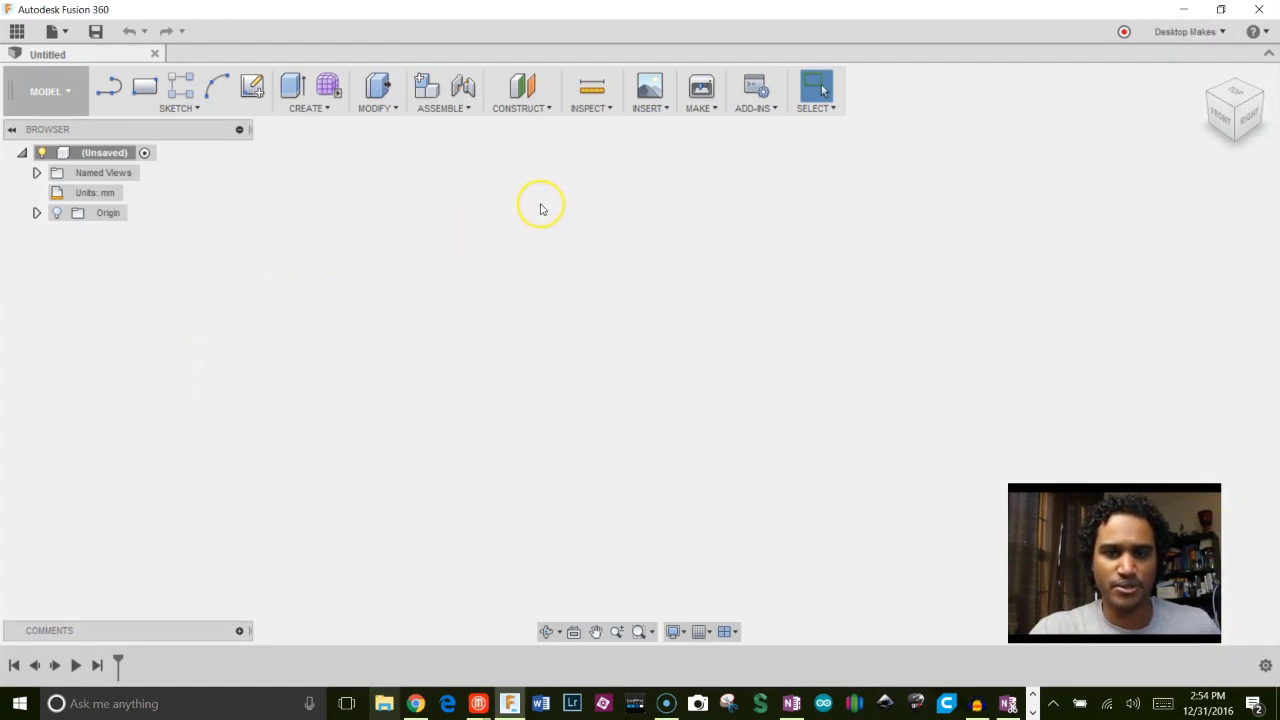
{"action": "left_click", "coordinate": [648, 114]}
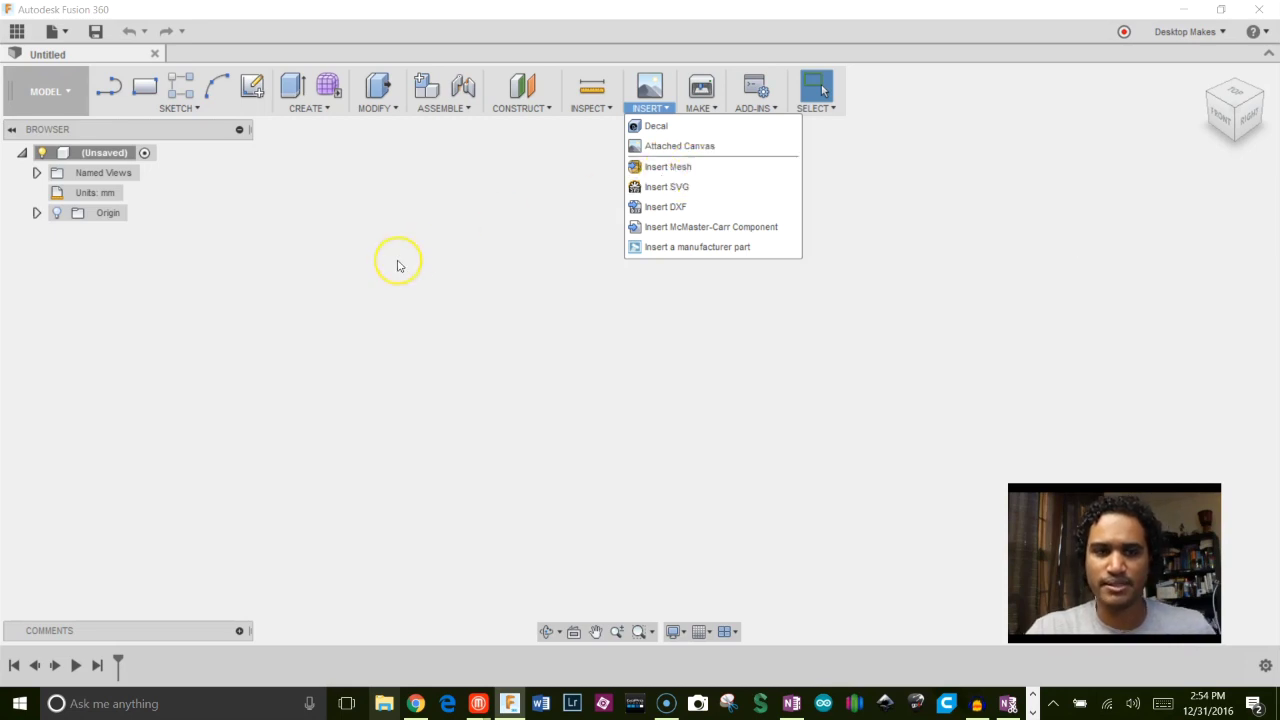
{"action": "right_click", "coordinate": [114, 158]}
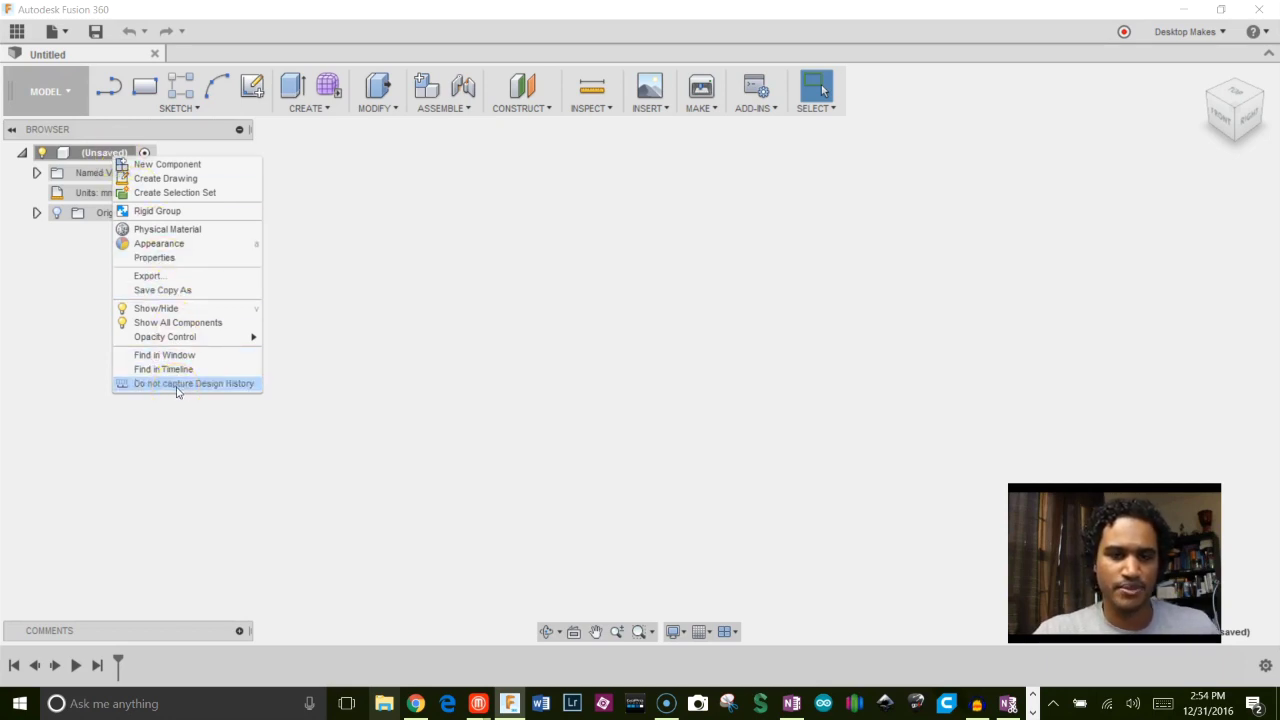
{"action": "left_click", "coordinate": [622, 145]}
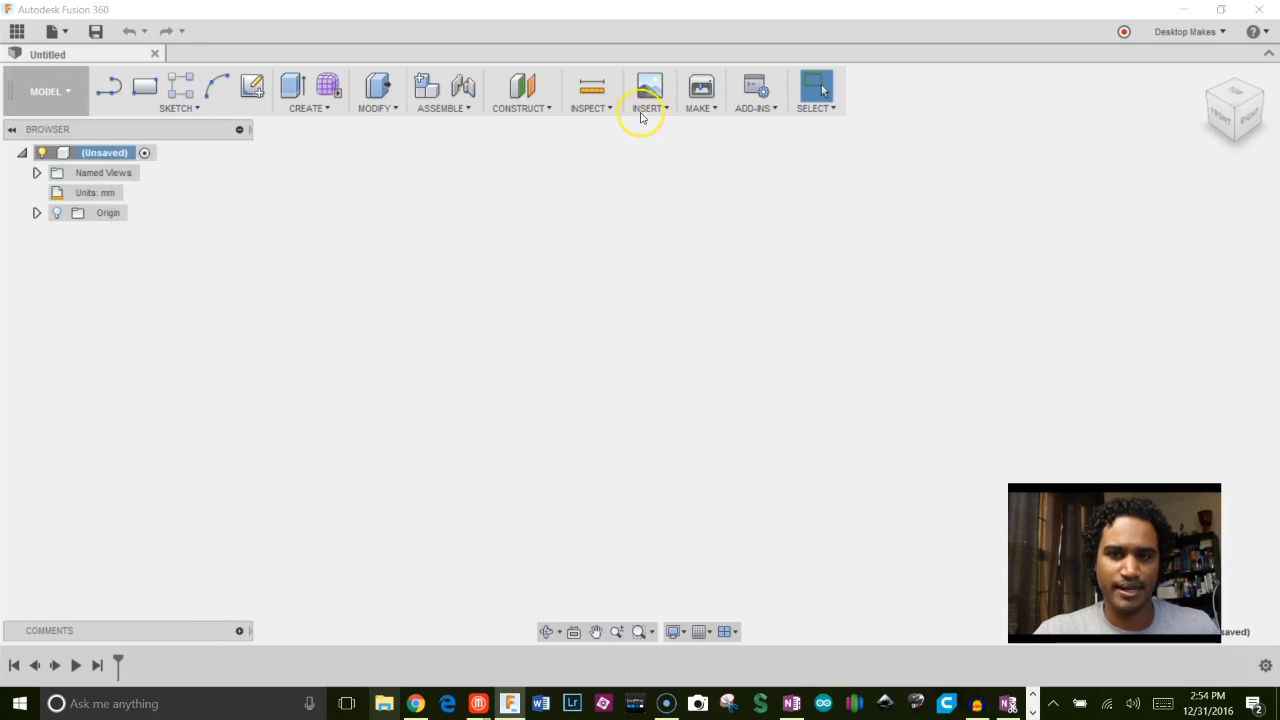
{"action": "left_click", "coordinate": [644, 110]}
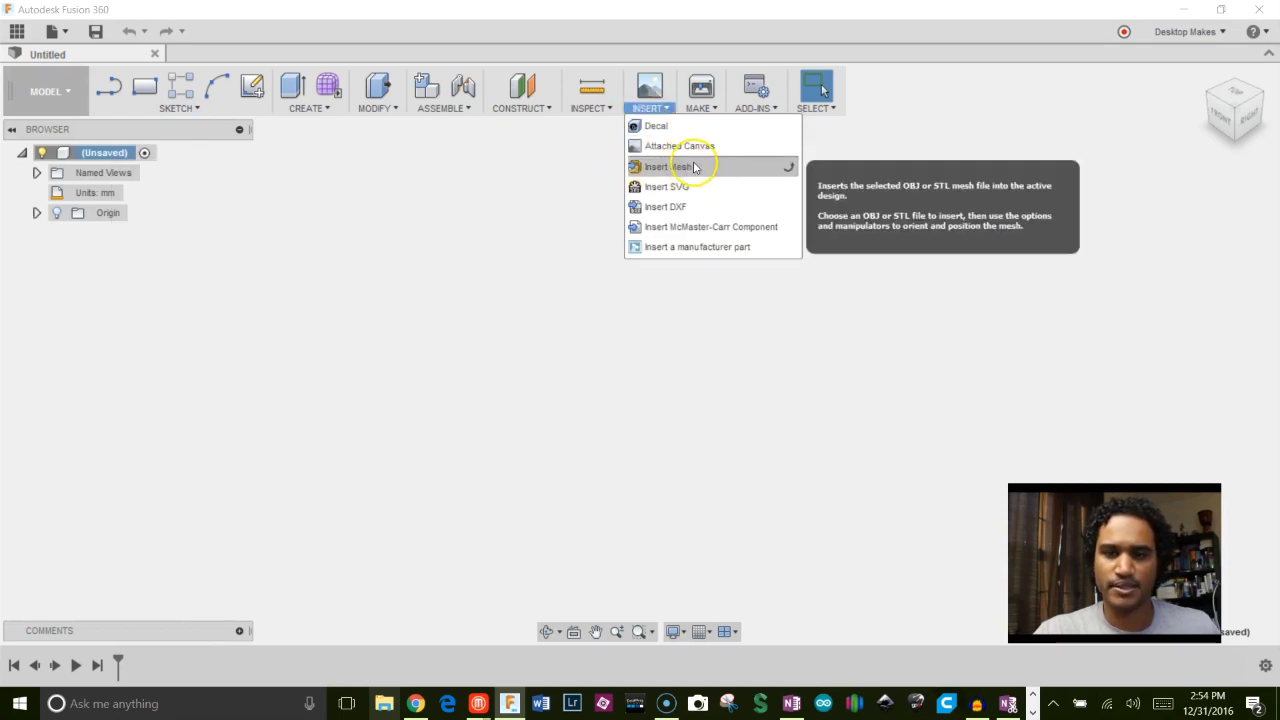
Insert the rhino_head STL from Downloads as a mesh body in millimetres.
{"action": "left_click", "coordinate": [693, 167]}
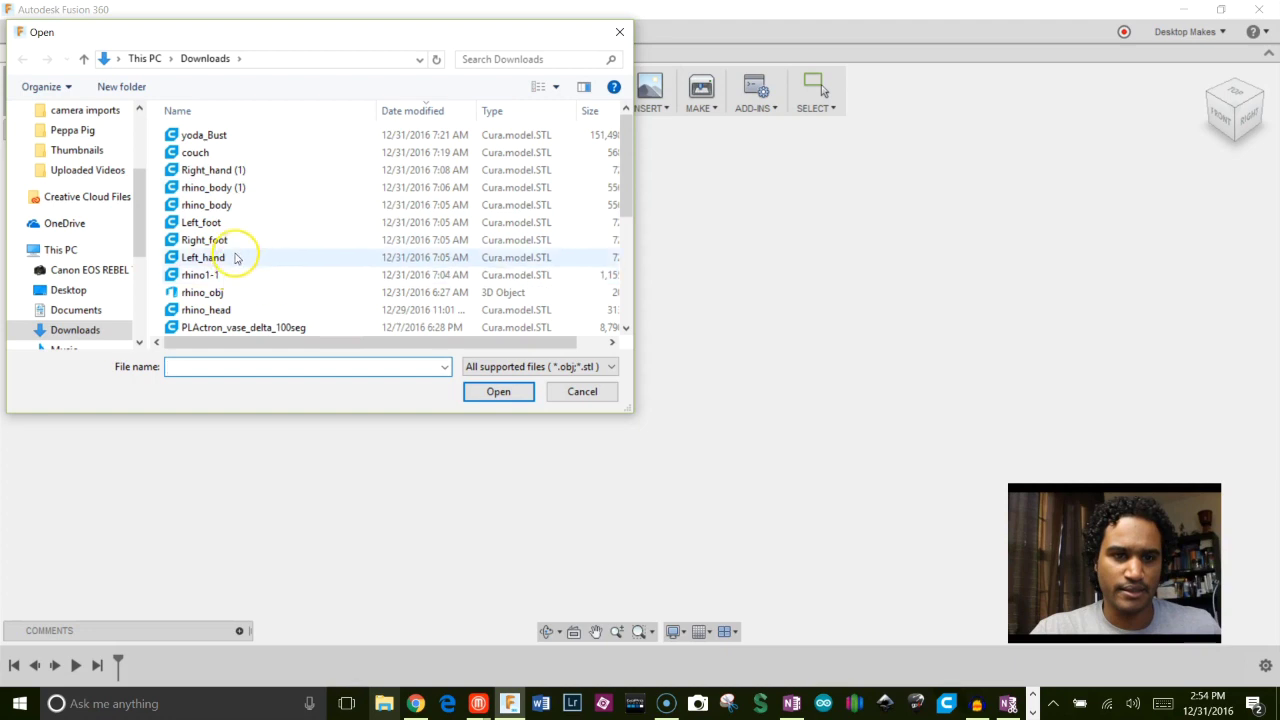
{"action": "double_click", "coordinate": [236, 309]}
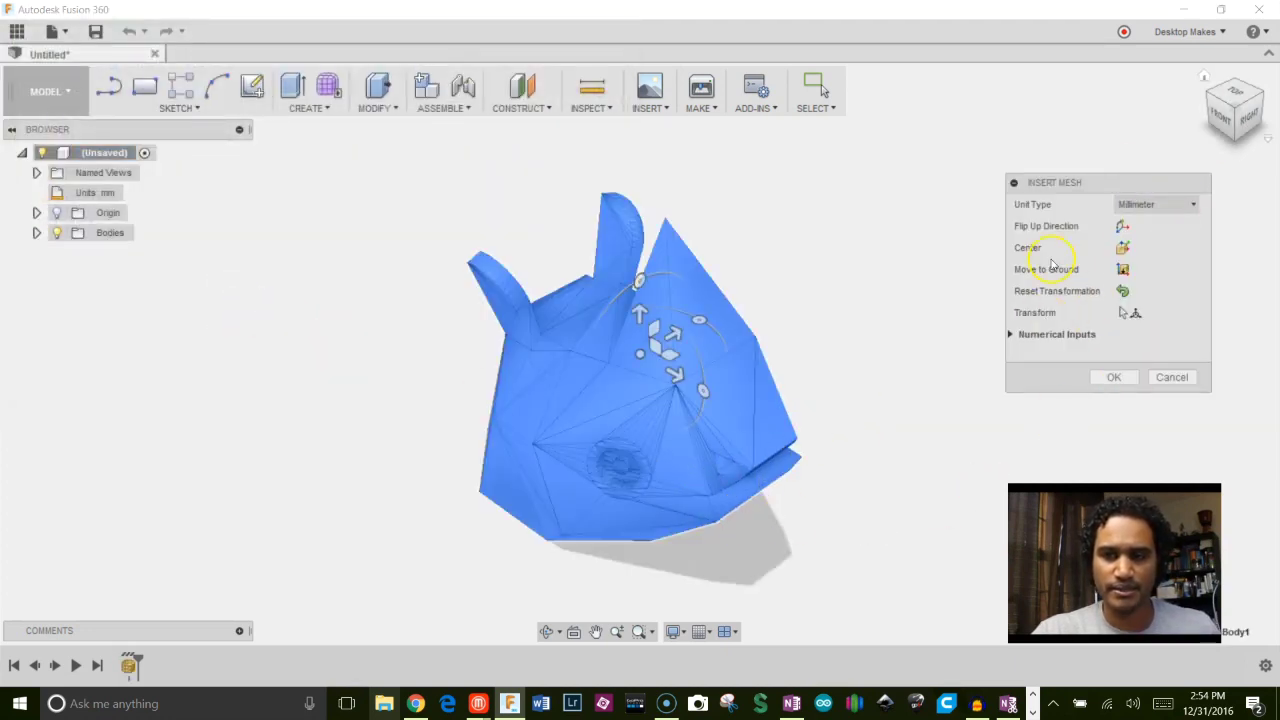
{"action": "left_click", "coordinate": [1110, 377]}
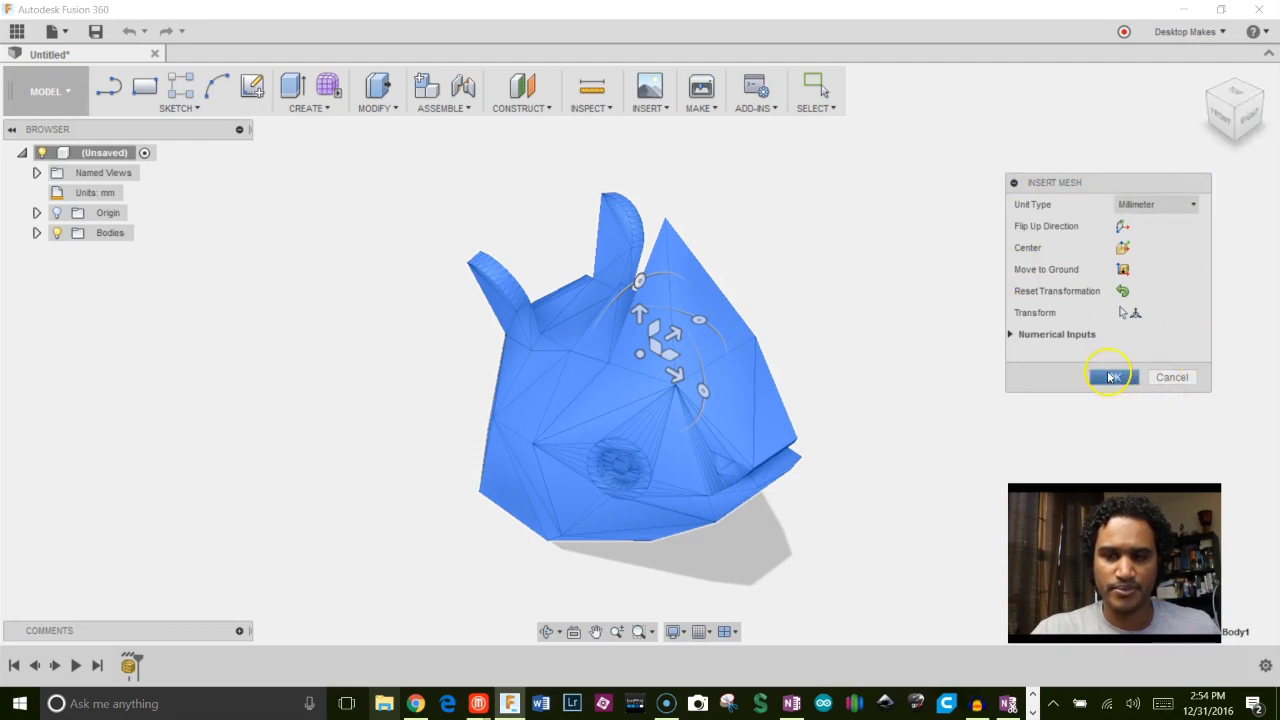
Look around the rhino head from the side and select the mesh body.
{"action": "scroll", "coordinate": [771, 505], "scroll_direction": "up", "scroll_amount": 3}
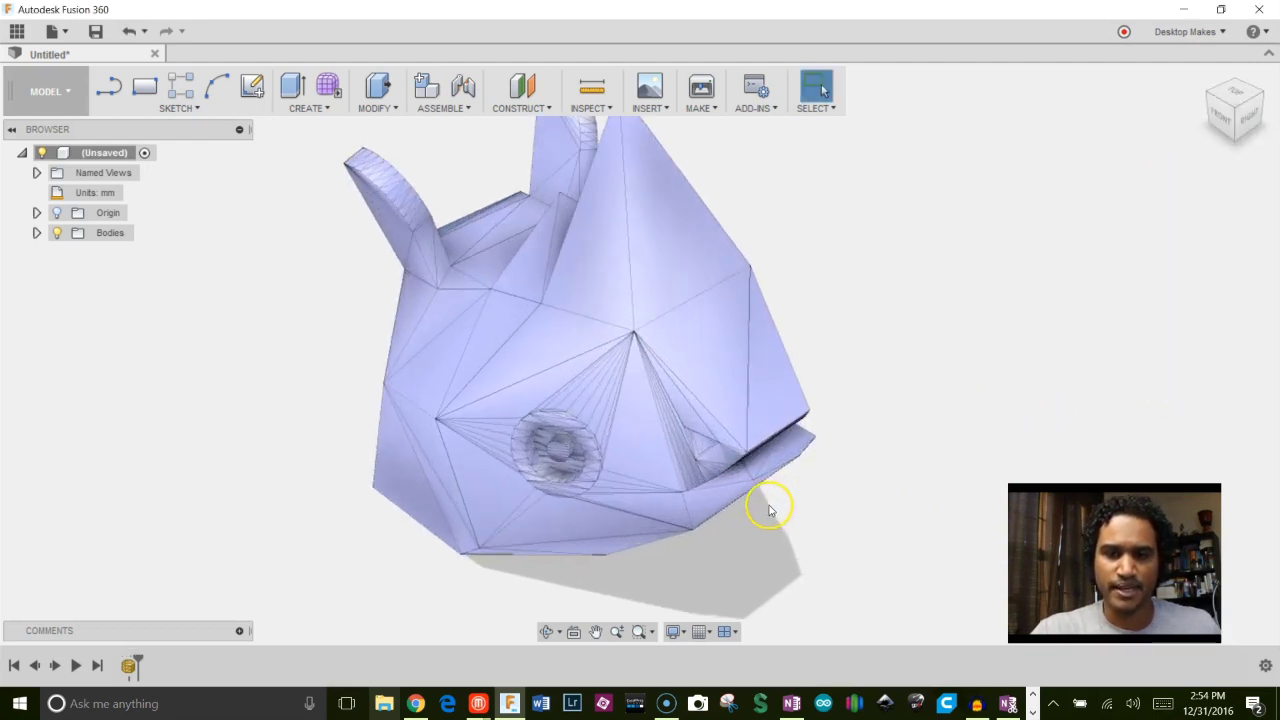
{"action": "middle_click_drag", "start_coordinate": [771, 506], "coordinate": [822, 467]}
{"action": "scroll", "coordinate": [822, 467], "scroll_direction": "down", "scroll_amount": 2}
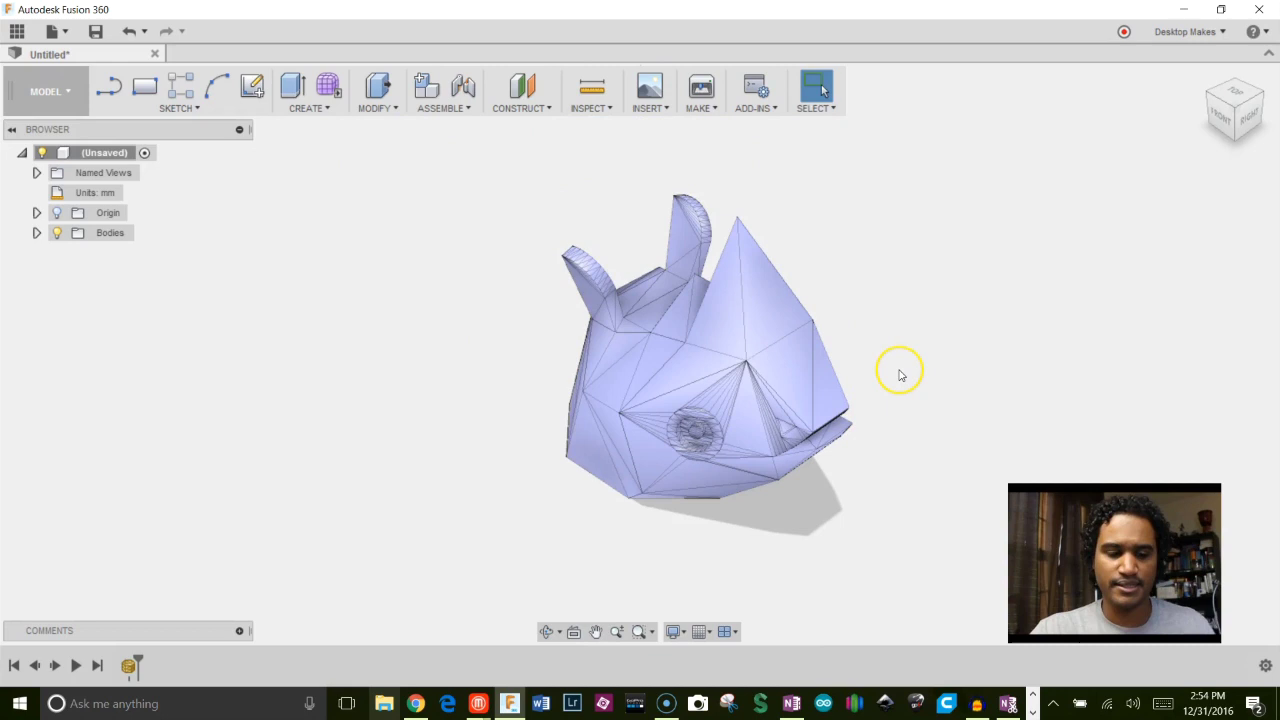
{"action": "middle_click_drag", "start_coordinate": [900, 375], "coordinate": [800, 443], "text": "shift"}
{"action": "scroll", "coordinate": [737, 337], "scroll_direction": "up", "scroll_amount": 2}
{"action": "left_click", "coordinate": [686, 292]}
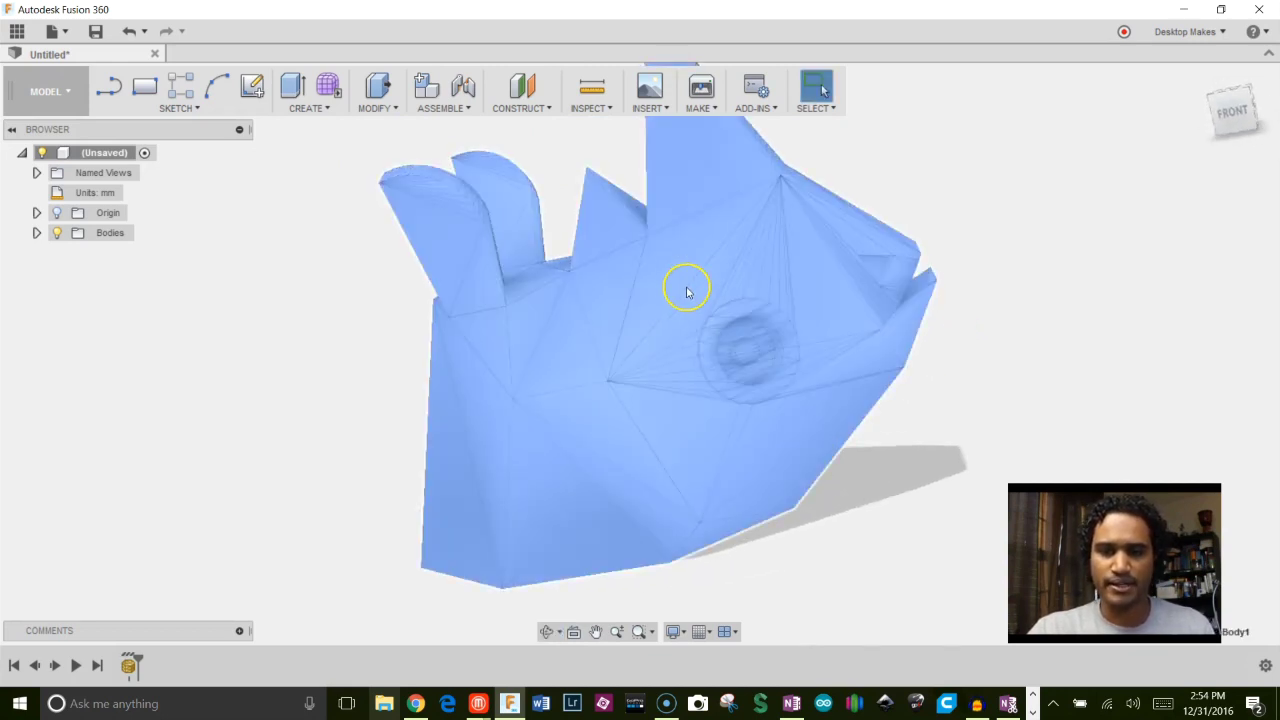
Try extruding a face of the rhino mesh, then cancel the Extrude without changes.
{"action": "key", "text": "e"}
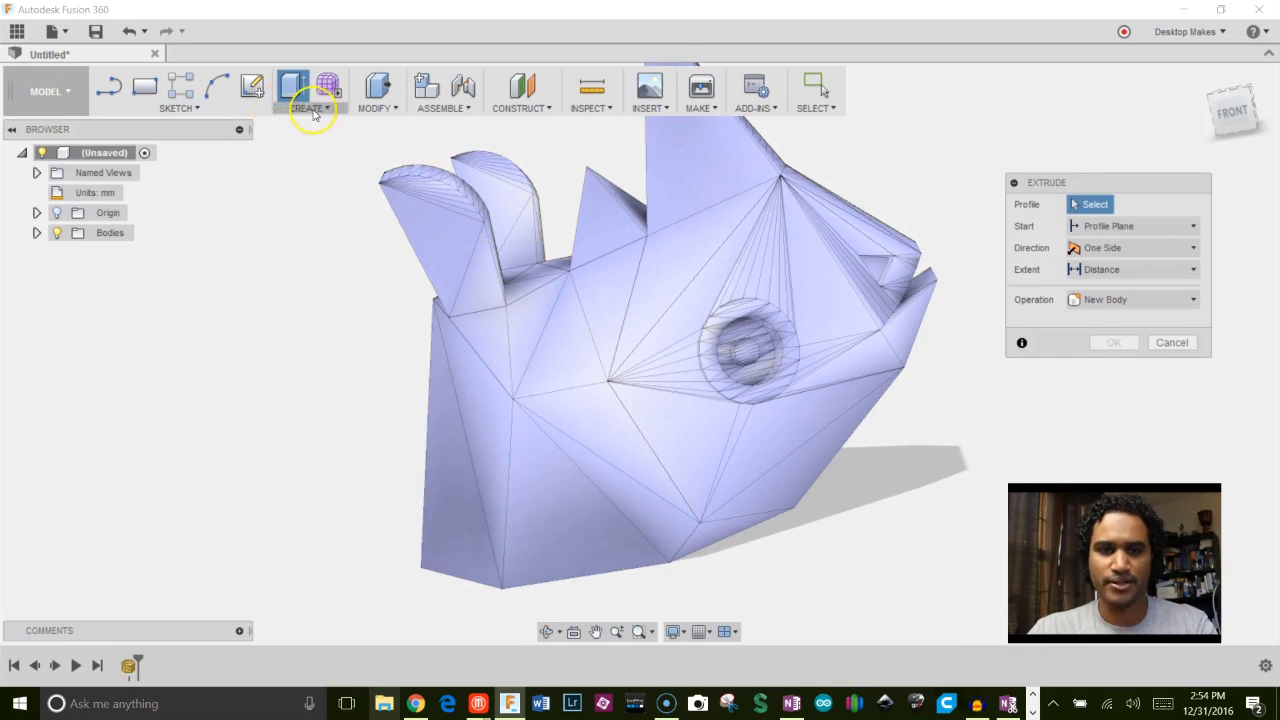
{"action": "left_click", "coordinate": [314, 108]}
{"action": "left_click", "coordinate": [310, 146]}
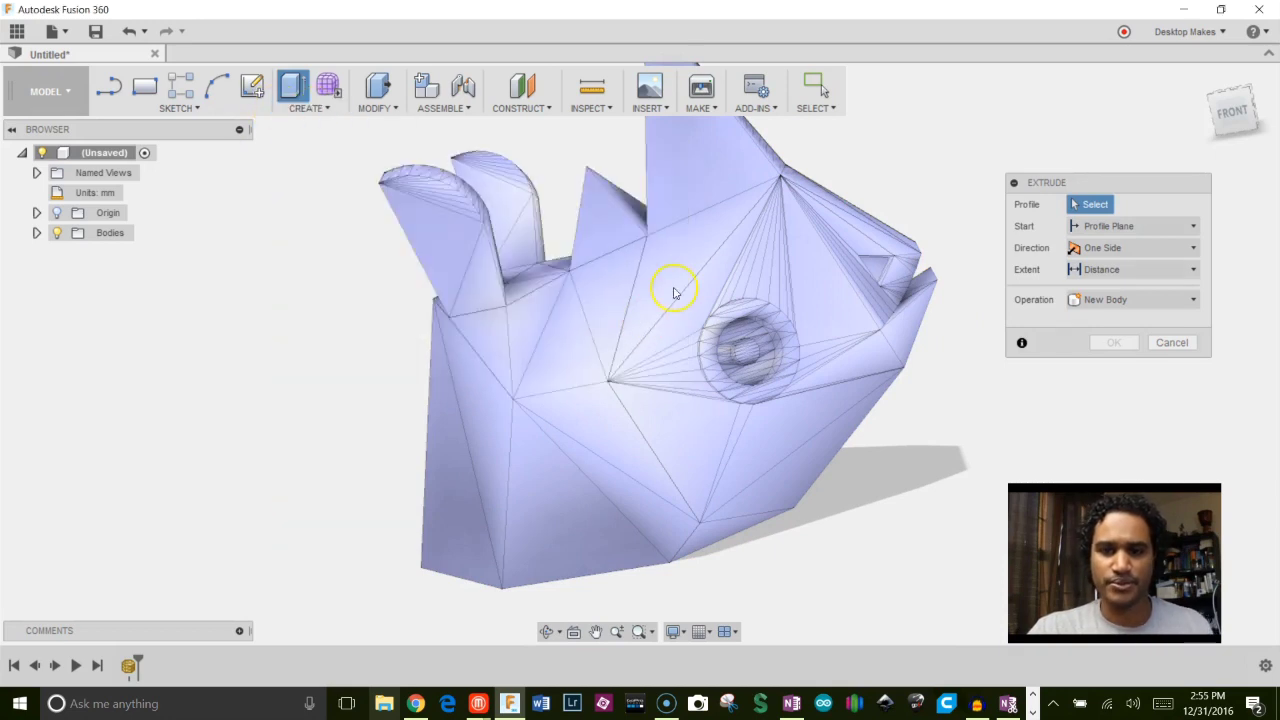
{"action": "mouse_move", "coordinate": [674, 289]}
{"action": "middle_mouse_down", "text": "shift"}
{"action": "mouse_move", "coordinate": [700, 338]}
{"action": "mouse_move", "coordinate": [680, 377]}
{"action": "mouse_move", "coordinate": [597, 318]}
{"action": "middle_mouse_up", "text": "shift"}
{"action": "scroll", "coordinate": [703, 335], "scroll_direction": "up", "scroll_amount": 2}
{"action": "scroll", "coordinate": [710, 332], "scroll_direction": "down", "scroll_amount": 2}
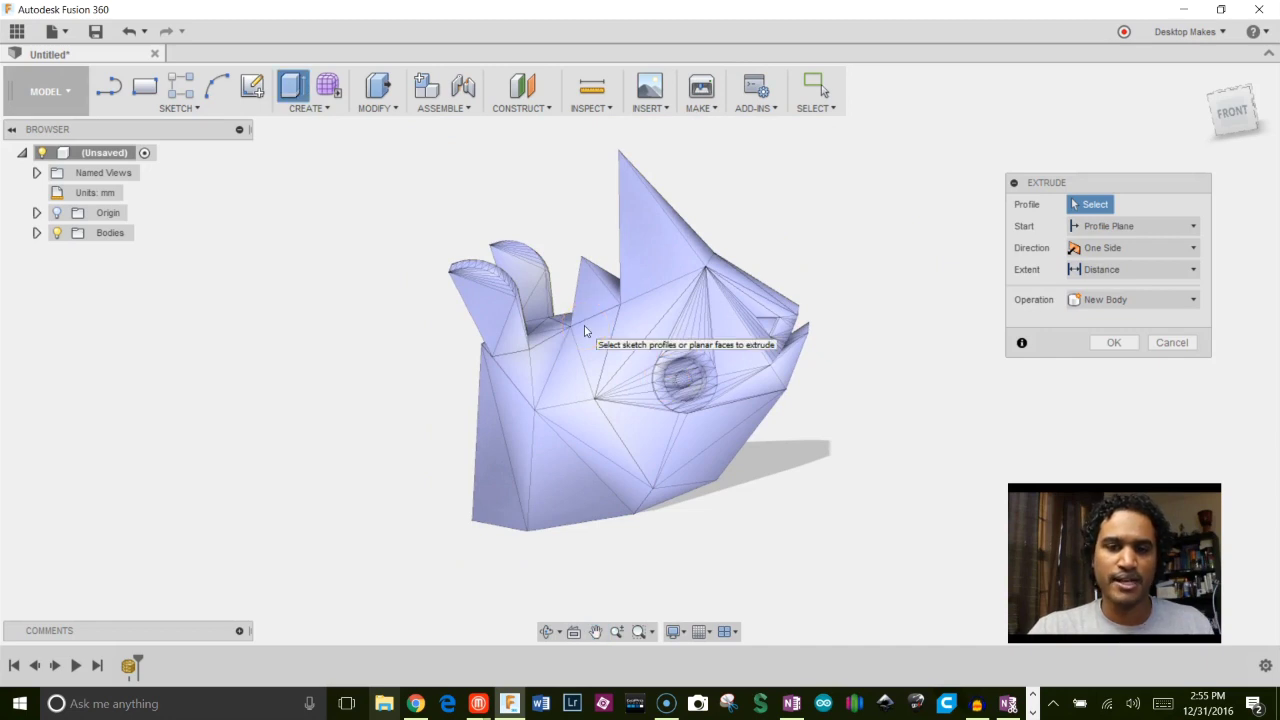
{"action": "left_click", "coordinate": [674, 332]}
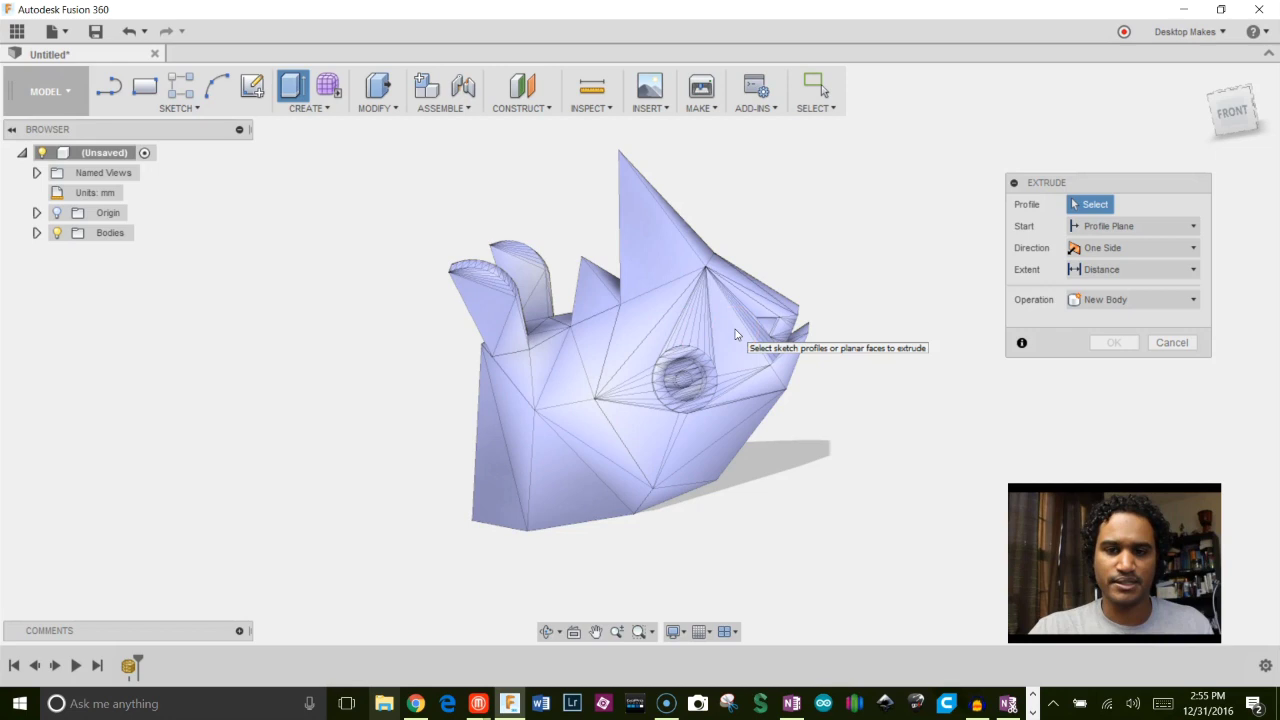
{"action": "left_click_drag", "start_coordinate": [737, 325], "coordinate": [763, 338]}
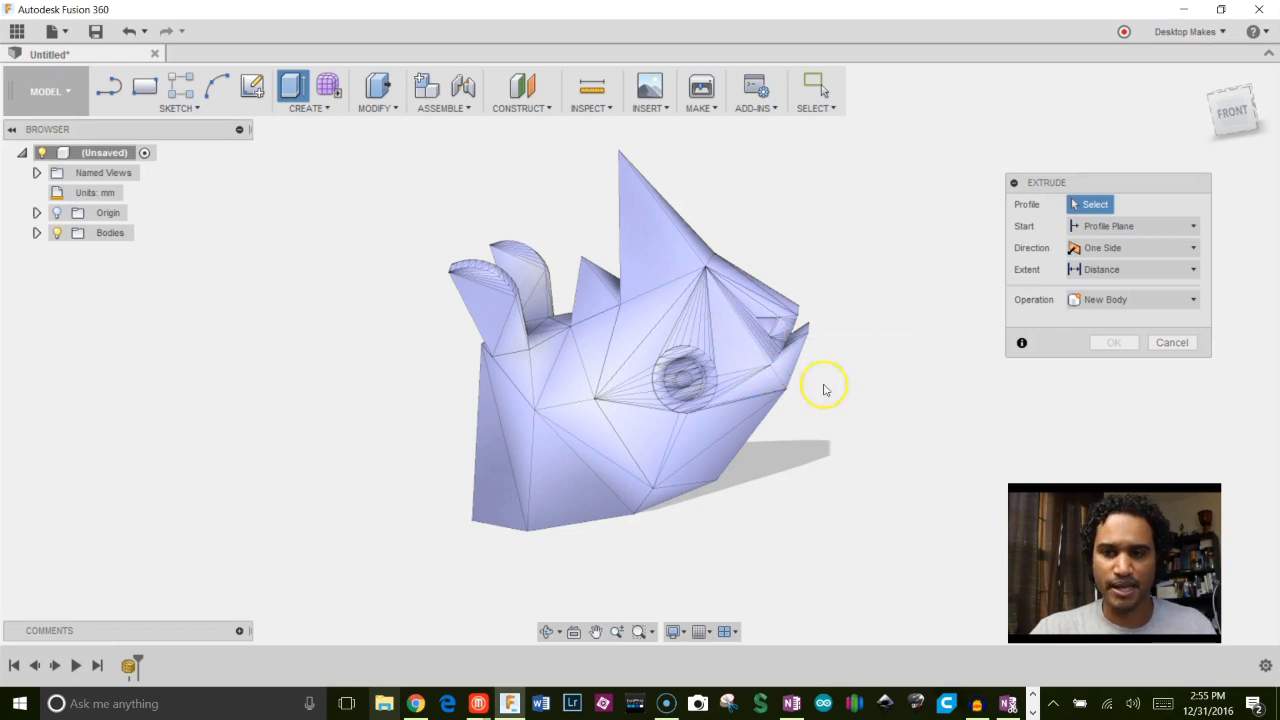
{"action": "left_click", "coordinate": [1171, 343]}
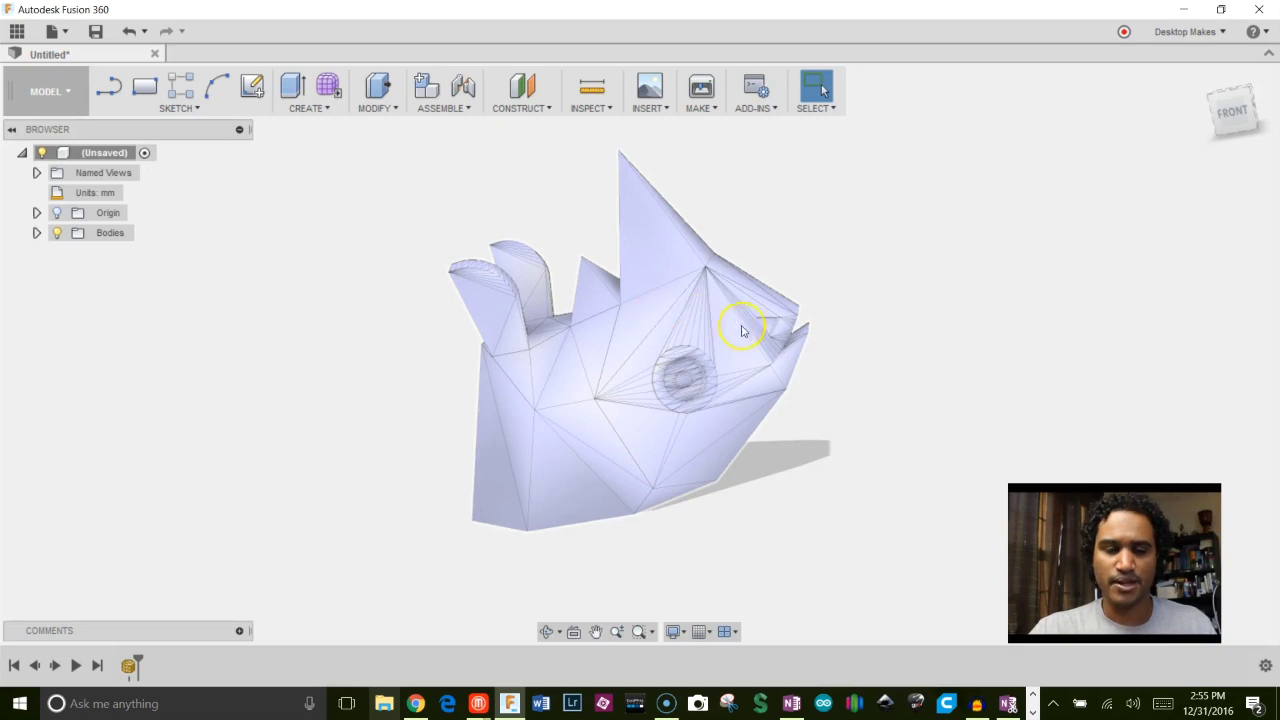
{"action": "middle_click_drag", "start_coordinate": [762, 325], "coordinate": [654, 314], "text": "shift"}
Edit the rhino body in the Mesh workspace and show the workspace list.
{"action": "right_click", "coordinate": [612, 298]}
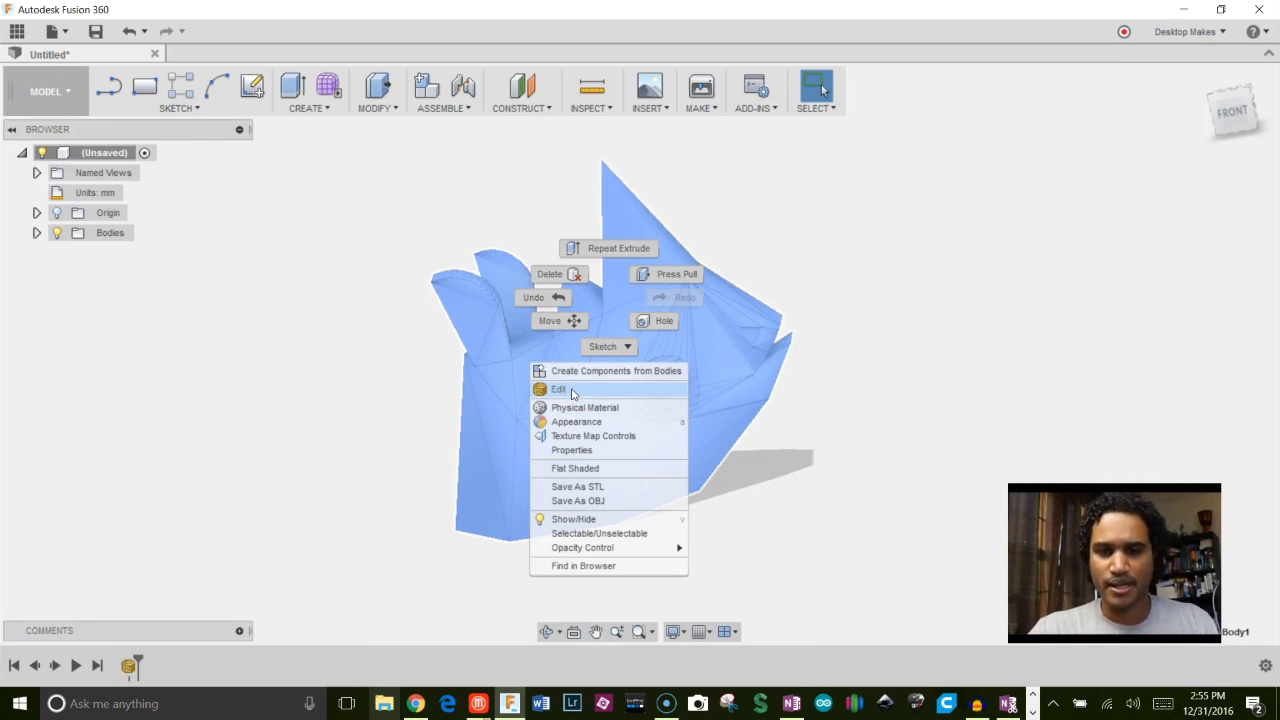
{"action": "left_click", "coordinate": [560, 389]}
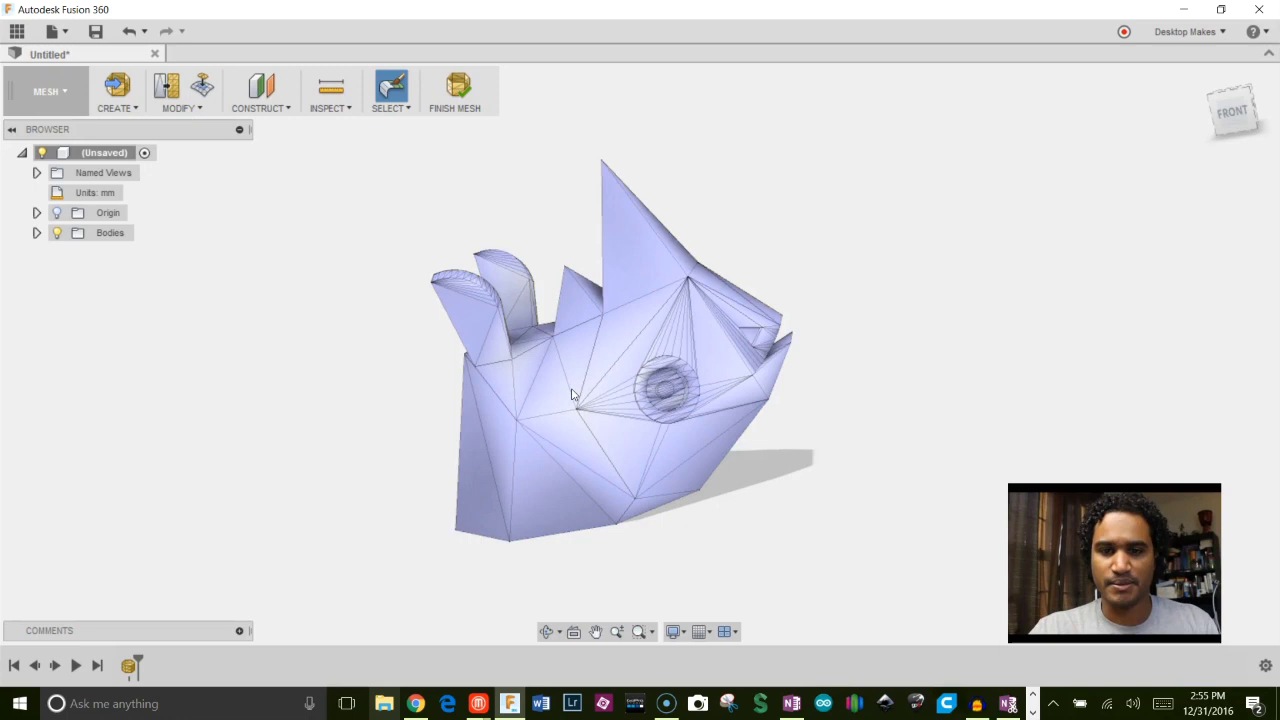
{"action": "left_click_drag", "start_coordinate": [244, 180], "coordinate": [300, 182]}
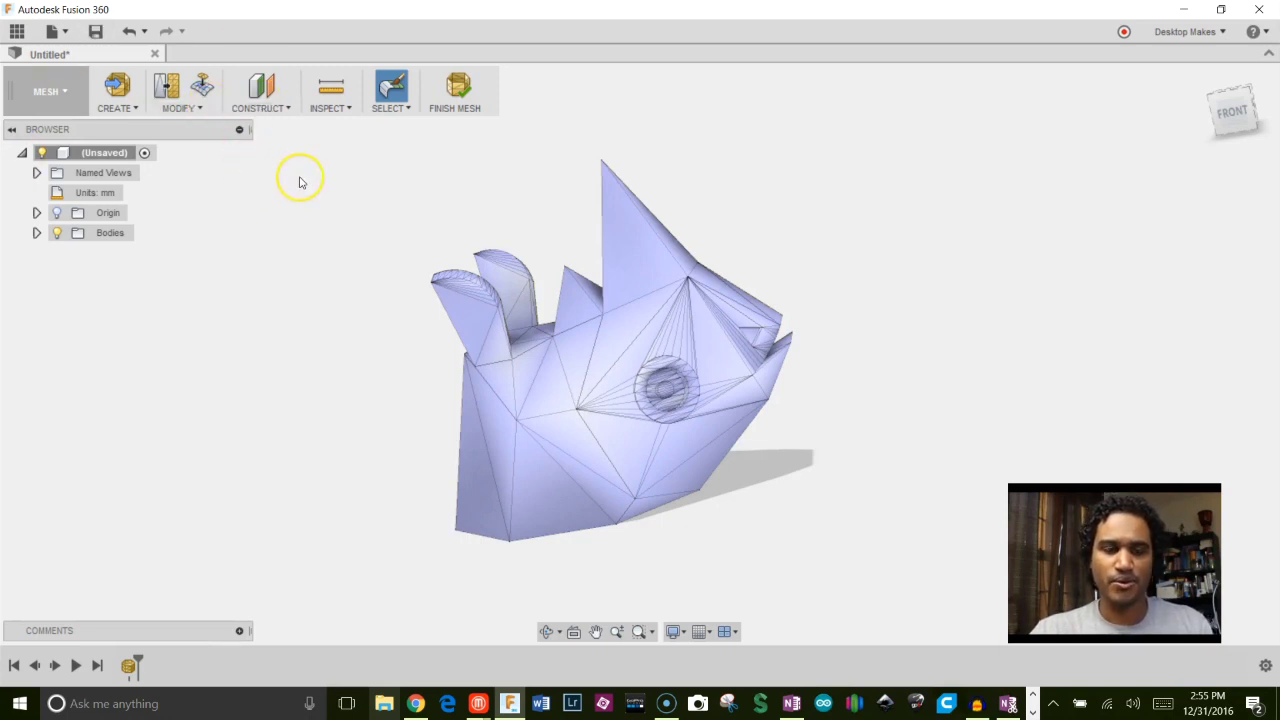
{"action": "left_click", "coordinate": [69, 97]}
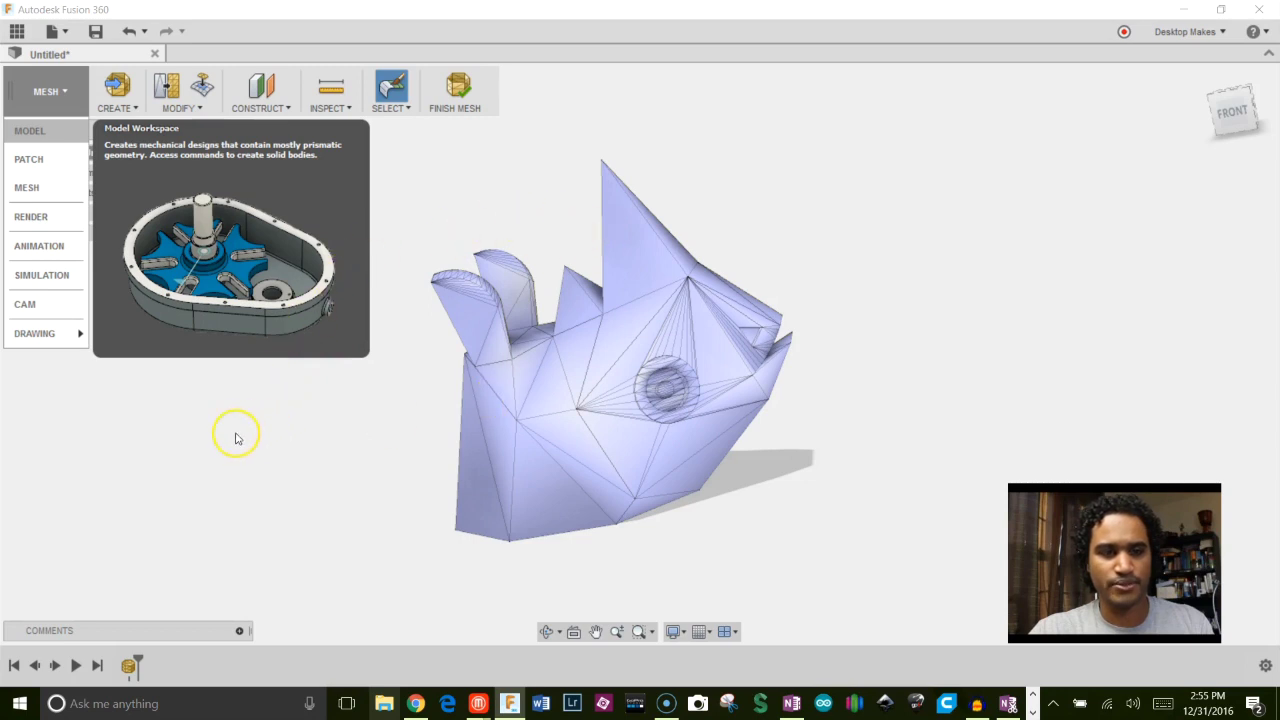
Switch to the Front view and set the selection mode to Paint Selection.
{"action": "left_click", "coordinate": [348, 268]}
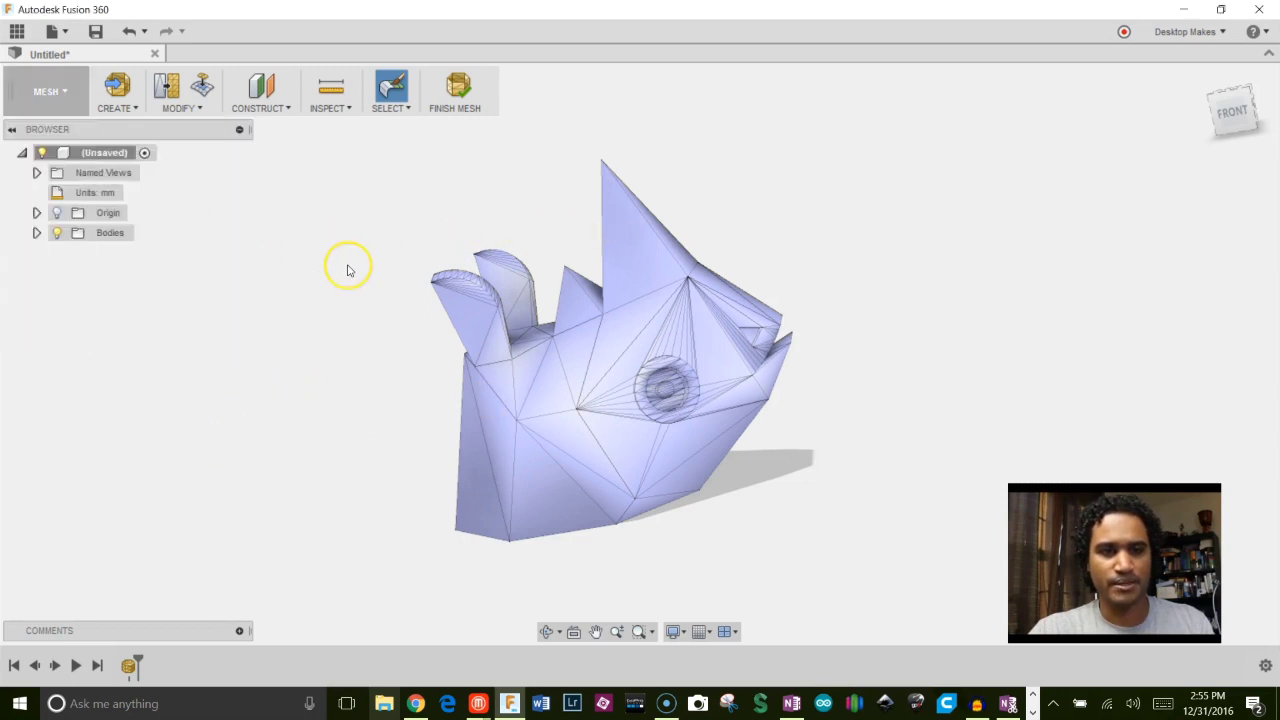
{"action": "scroll", "coordinate": [689, 397], "scroll_direction": "up", "scroll_amount": 5}
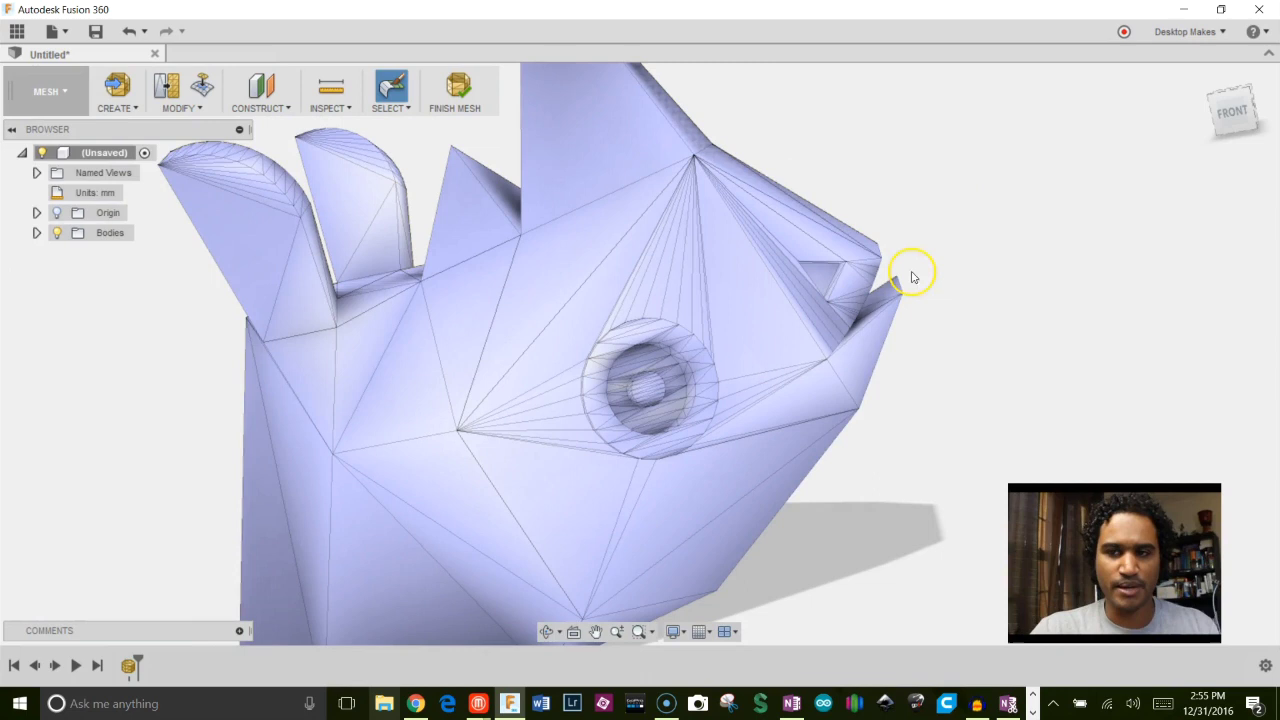
{"action": "left_click", "coordinate": [1231, 114]}
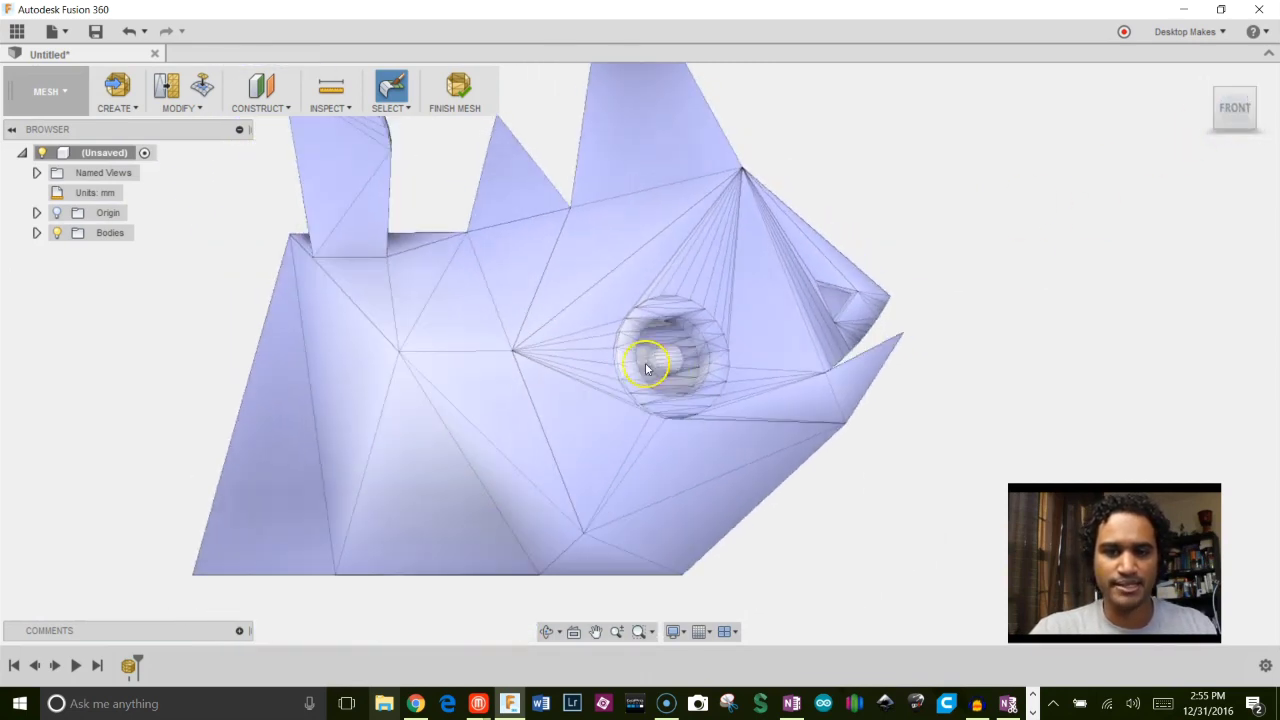
{"action": "left_click", "coordinate": [407, 109]}
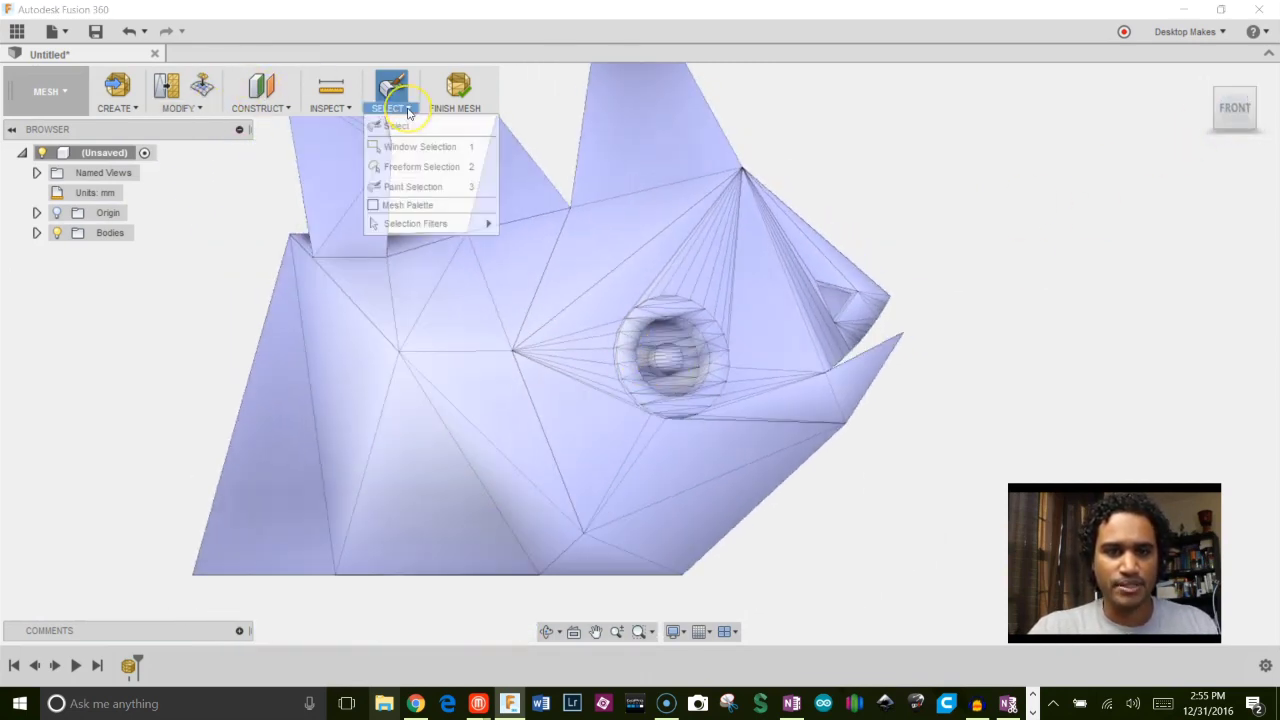
{"action": "left_click", "coordinate": [412, 186]}
Paint-select all faces lining the rhino's eye socket and check the selection.
{"action": "scroll", "coordinate": [808, 430], "scroll_direction": "up", "scroll_amount": 3}
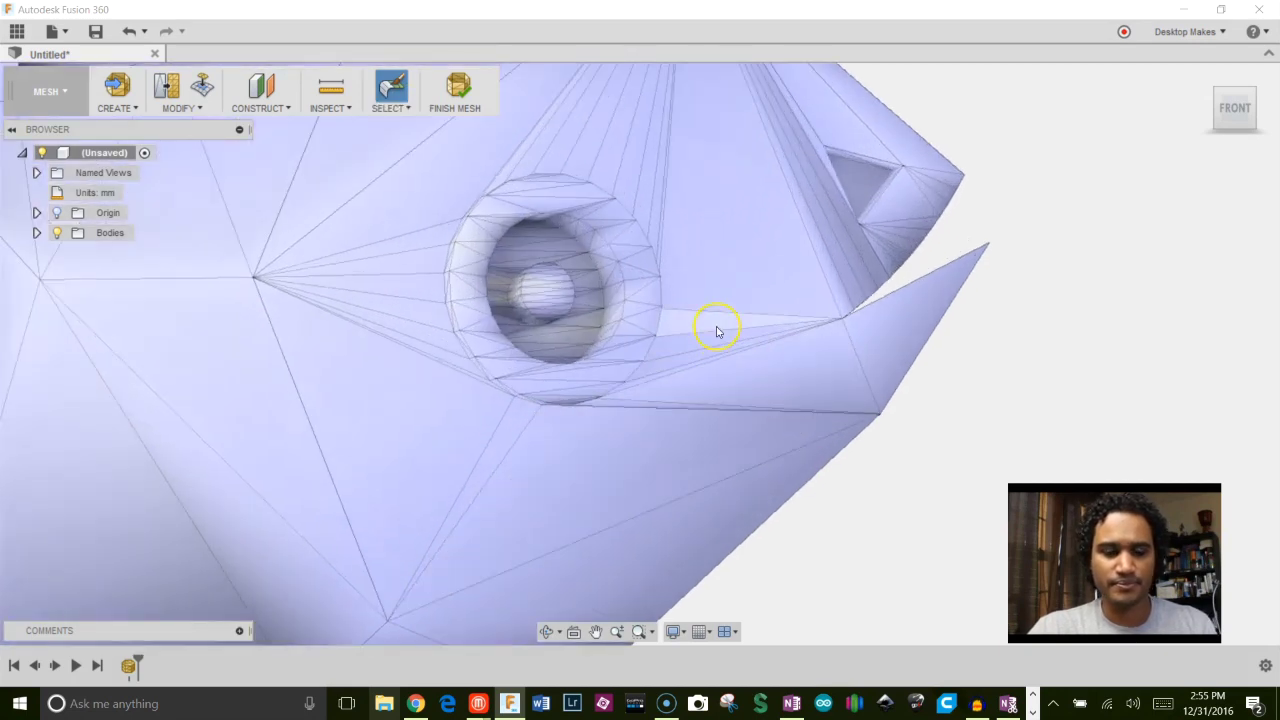
{"action": "middle_click_drag", "start_coordinate": [717, 326], "coordinate": [598, 279], "text": "shift"}
{"action": "mouse_move", "coordinate": [598, 279]}
{"action": "left_mouse_down"}
{"action": "mouse_move", "coordinate": [541, 233]}
{"action": "mouse_move", "coordinate": [507, 236]}
{"action": "mouse_move", "coordinate": [480, 282]}
{"action": "mouse_move", "coordinate": [492, 335]}
{"action": "mouse_move", "coordinate": [534, 368]}
{"action": "mouse_move", "coordinate": [572, 369]}
{"action": "mouse_move", "coordinate": [595, 267]}
{"action": "mouse_move", "coordinate": [591, 208]}
{"action": "mouse_move", "coordinate": [563, 183]}
{"action": "mouse_move", "coordinate": [528, 178]}
{"action": "mouse_move", "coordinate": [533, 222]}
{"action": "mouse_move", "coordinate": [597, 325]}
{"action": "left_mouse_up"}
{"action": "middle_click_drag", "start_coordinate": [597, 325], "coordinate": [686, 329], "text": "shift"}
{"action": "scroll", "coordinate": [565, 303], "scroll_direction": "down", "scroll_amount": 3}
{"action": "left_click", "coordinate": [180, 100]}
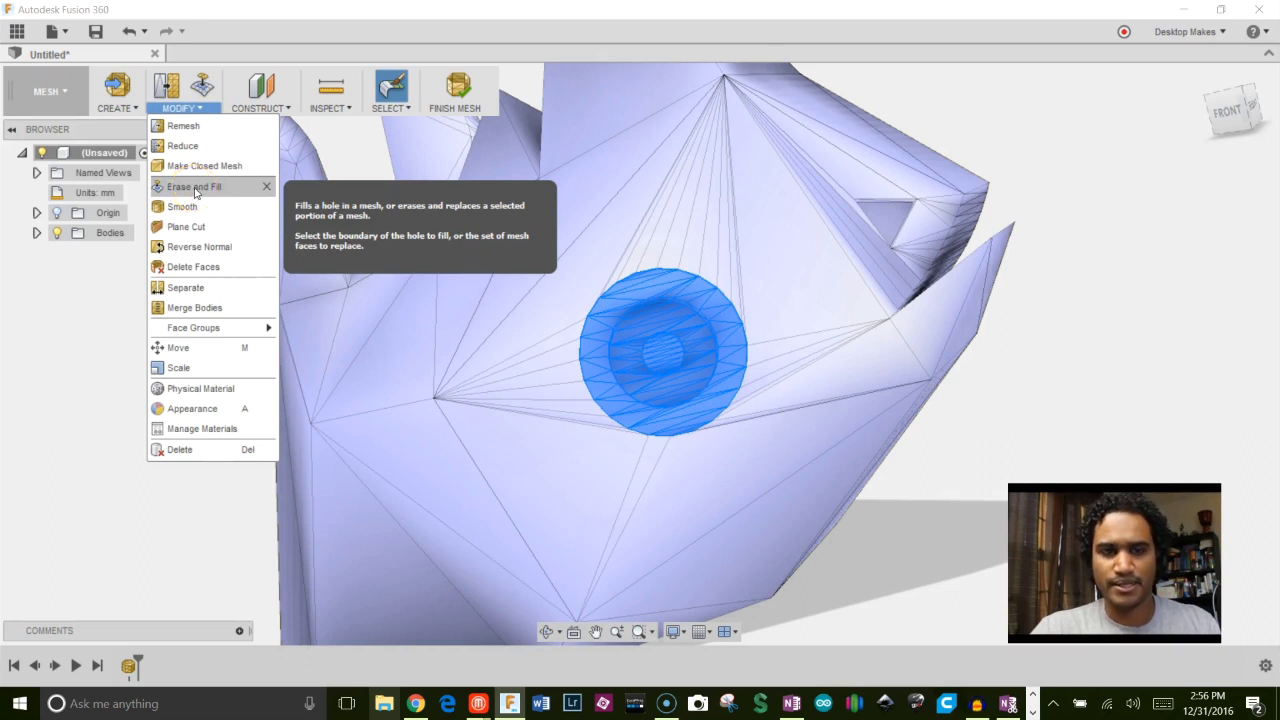
Erase and Fill the selected eye socket at density 1.000, weight 1.000, and inspect the patch.
{"action": "left_click", "coordinate": [195, 187]}
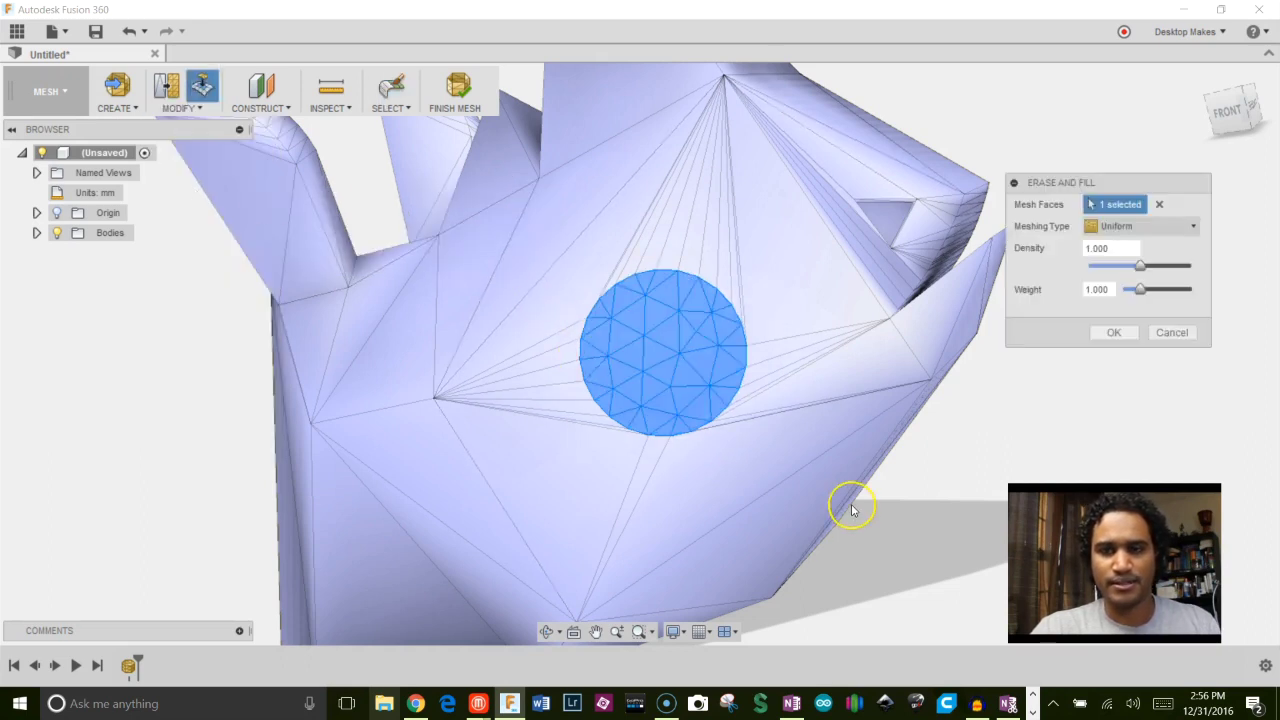
{"action": "mouse_move", "coordinate": [891, 451]}
{"action": "middle_mouse_down", "text": "shift"}
{"action": "mouse_move", "coordinate": [817, 429]}
{"action": "mouse_move", "coordinate": [889, 452]}
{"action": "mouse_move", "coordinate": [929, 434]}
{"action": "mouse_move", "coordinate": [880, 406]}
{"action": "mouse_move", "coordinate": [791, 397]}
{"action": "mouse_move", "coordinate": [777, 337]}
{"action": "mouse_move", "coordinate": [731, 349]}
{"action": "middle_mouse_up", "text": "shift"}
{"action": "scroll", "coordinate": [846, 389], "scroll_direction": "up", "scroll_amount": 2}
{"action": "scroll", "coordinate": [843, 387], "scroll_direction": "down", "scroll_amount": 1}
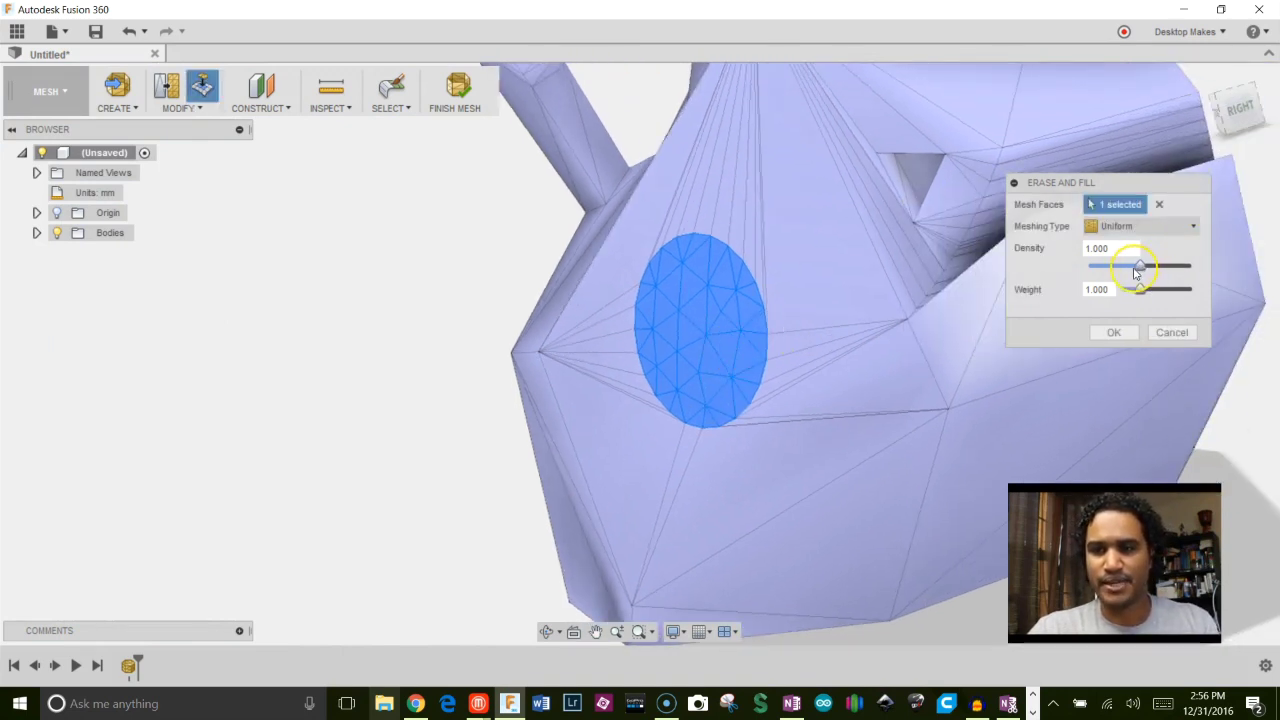
{"action": "middle_click_drag", "start_coordinate": [749, 320], "coordinate": [766, 323], "text": "shift"}
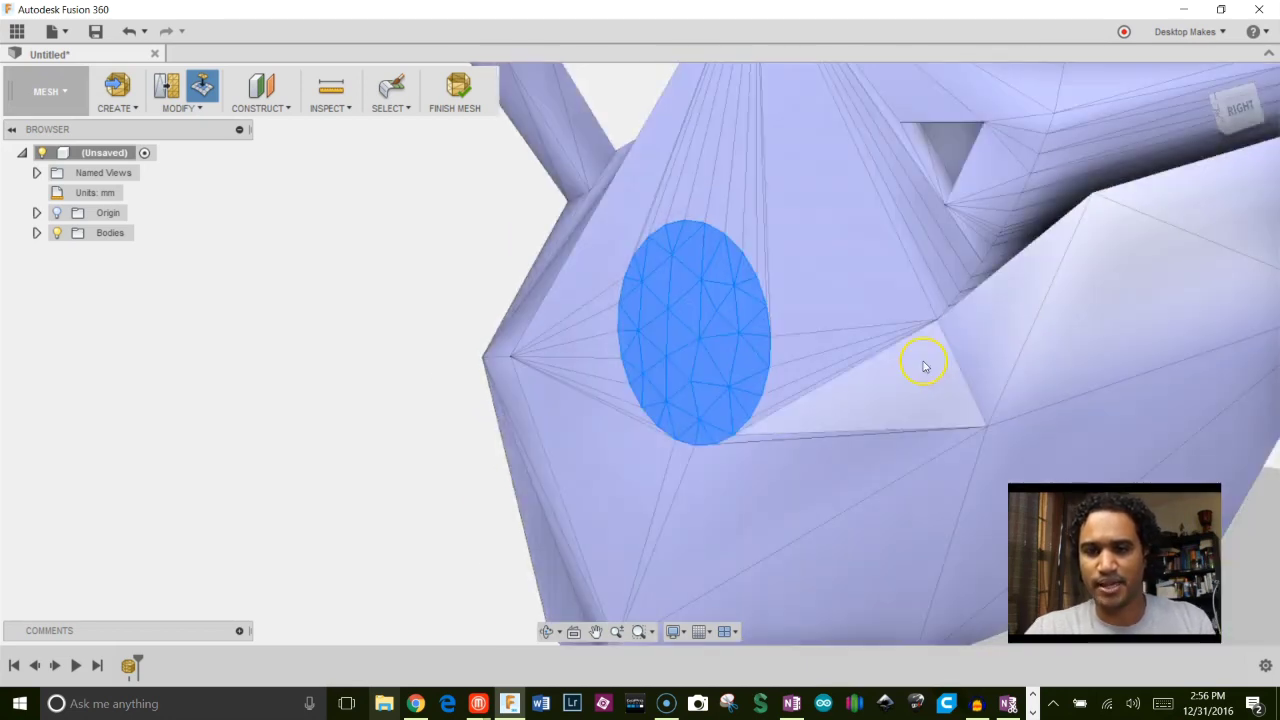
Apply the first eye fill, orbit to the other side, and paint-select that eye socket's faces.
{"action": "key", "text": "Escape"}
{"action": "left_click", "coordinate": [420, 414]}
{"action": "scroll", "coordinate": [420, 414], "scroll_direction": "down", "scroll_amount": 4}
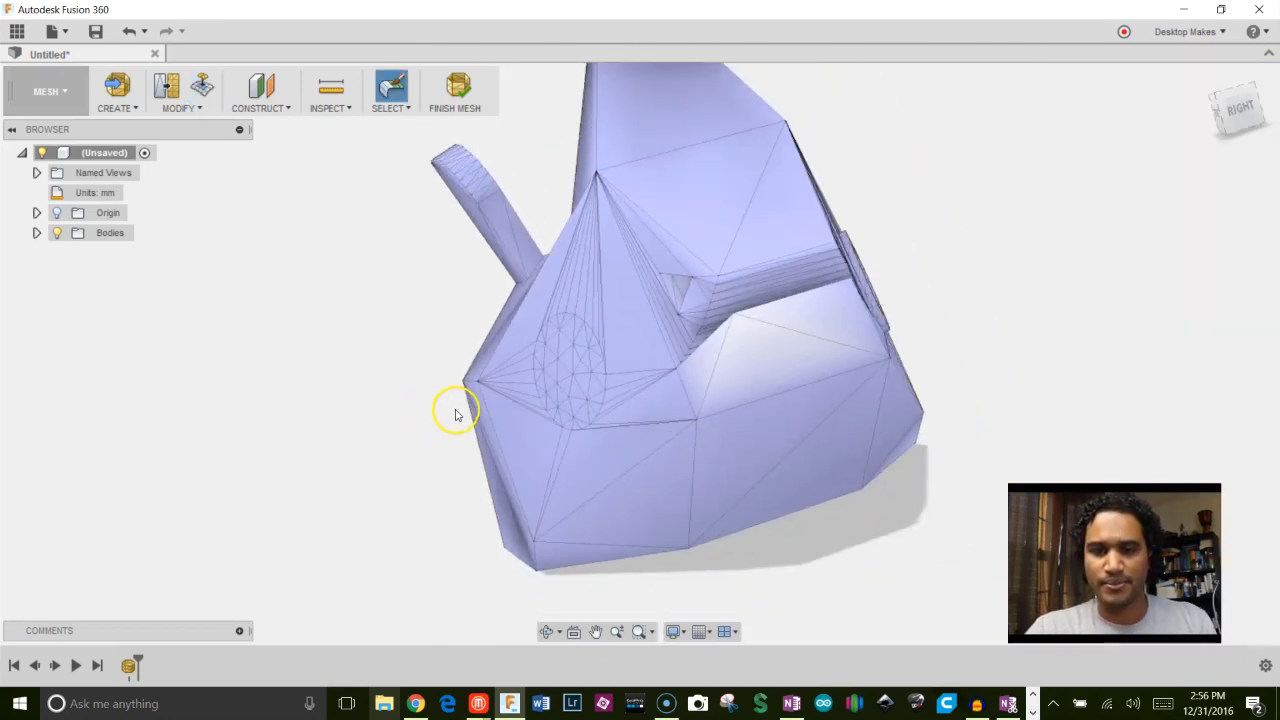
{"action": "middle_click_drag", "start_coordinate": [591, 366], "coordinate": [408, 131], "text": "shift"}
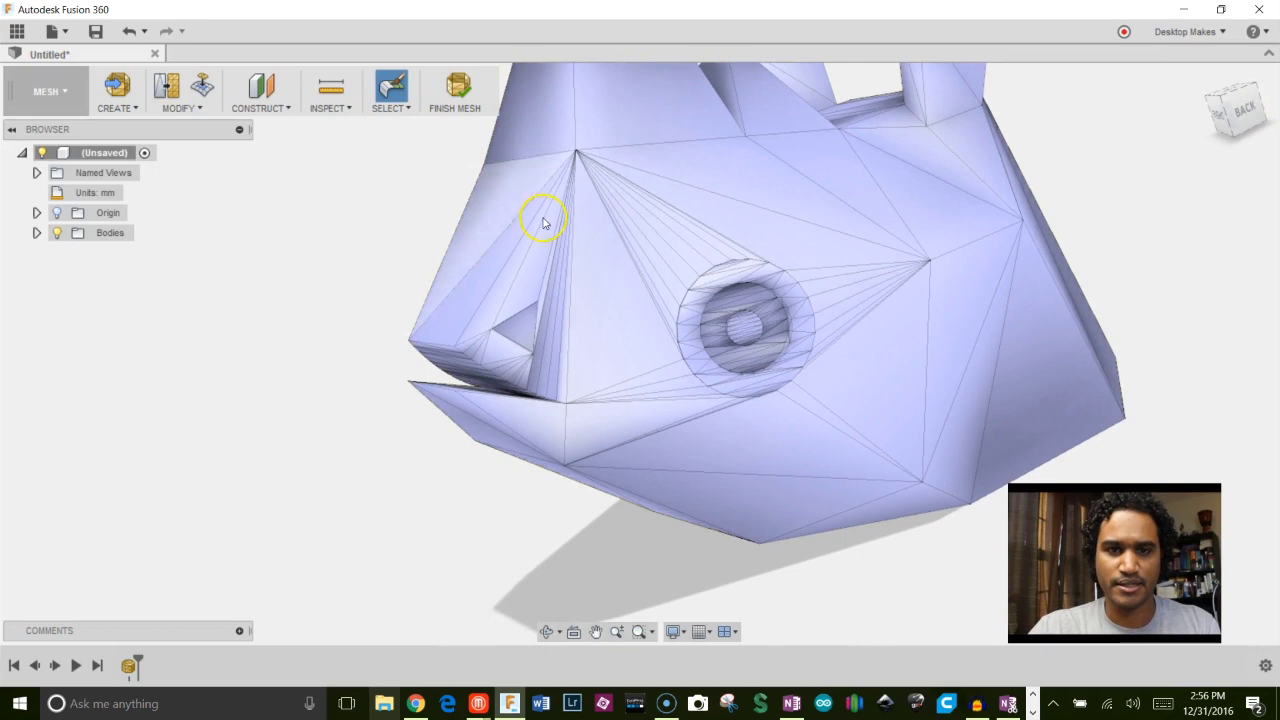
{"action": "scroll", "coordinate": [766, 363], "scroll_direction": "up", "scroll_amount": 4}
{"action": "left_click", "coordinate": [665, 253]}
{"action": "left_click_drag", "start_coordinate": [665, 253], "coordinate": [766, 371]}
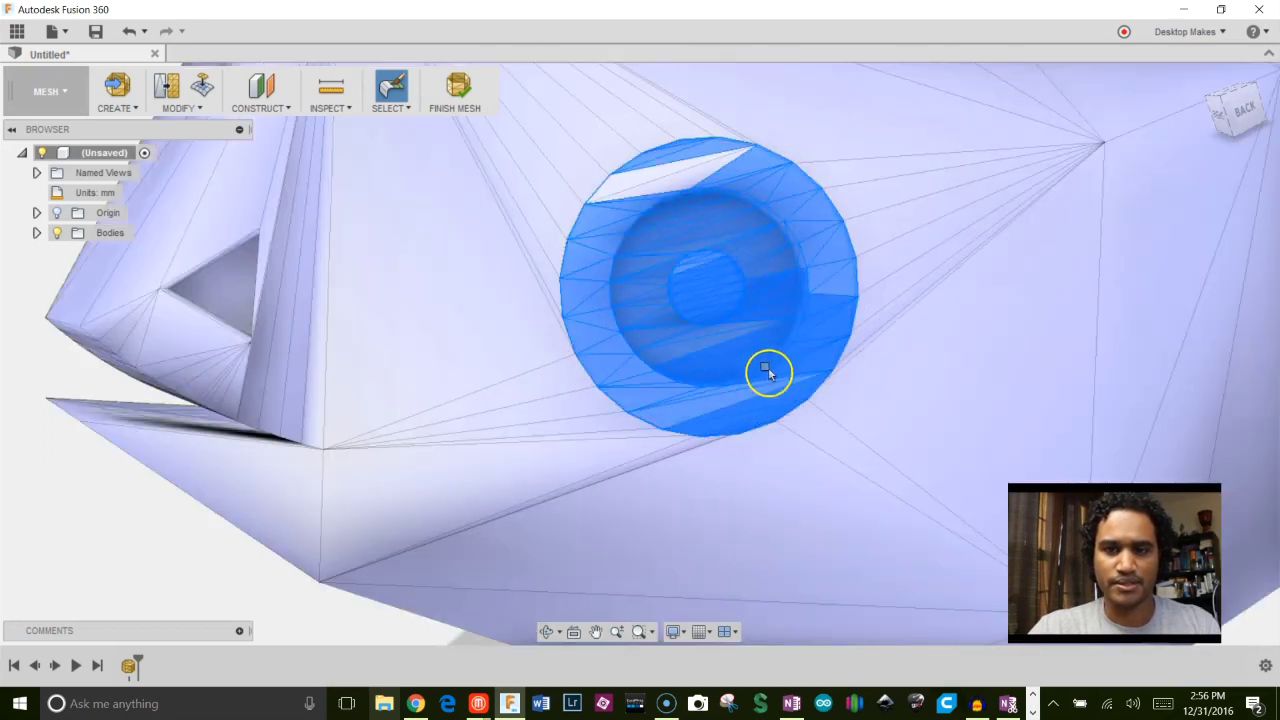
Erase and Fill the second eye socket so both eye holes are closed.
{"action": "left_click", "coordinate": [213, 112]}
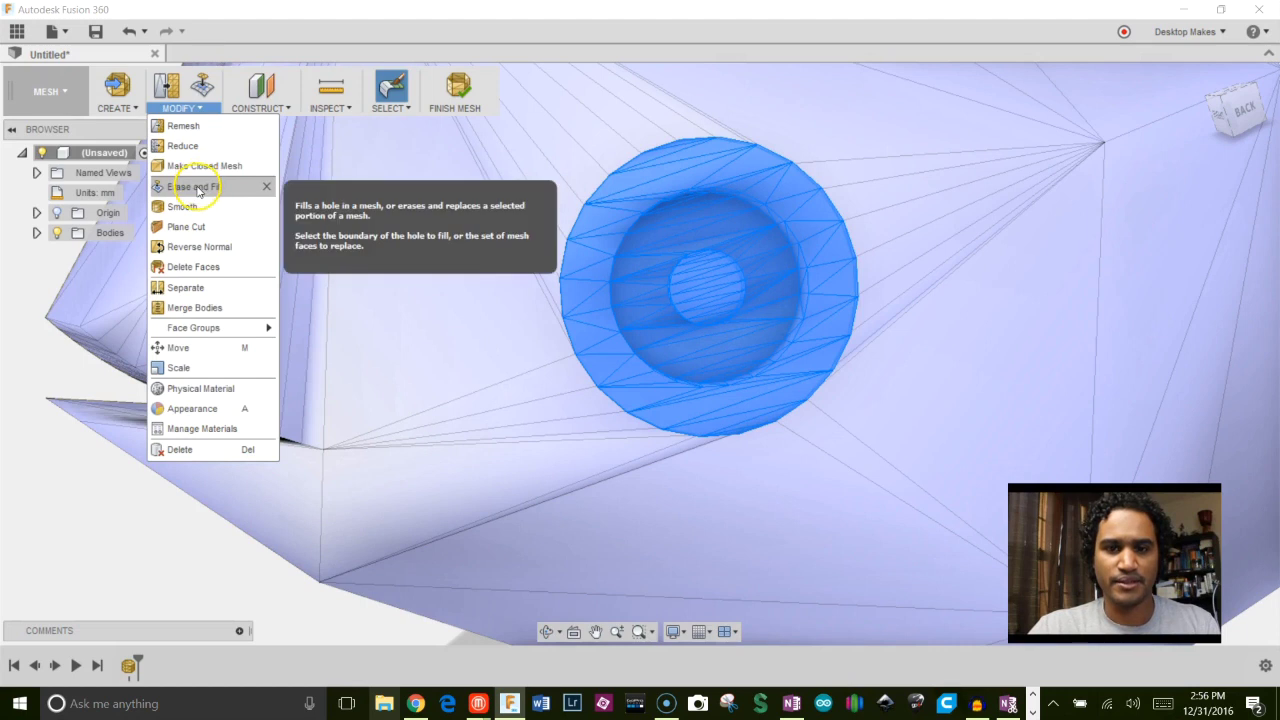
{"action": "left_click", "coordinate": [196, 187]}
{"action": "left_click", "coordinate": [1113, 332]}
{"action": "scroll", "coordinate": [988, 360], "scroll_direction": "down", "scroll_amount": 3}
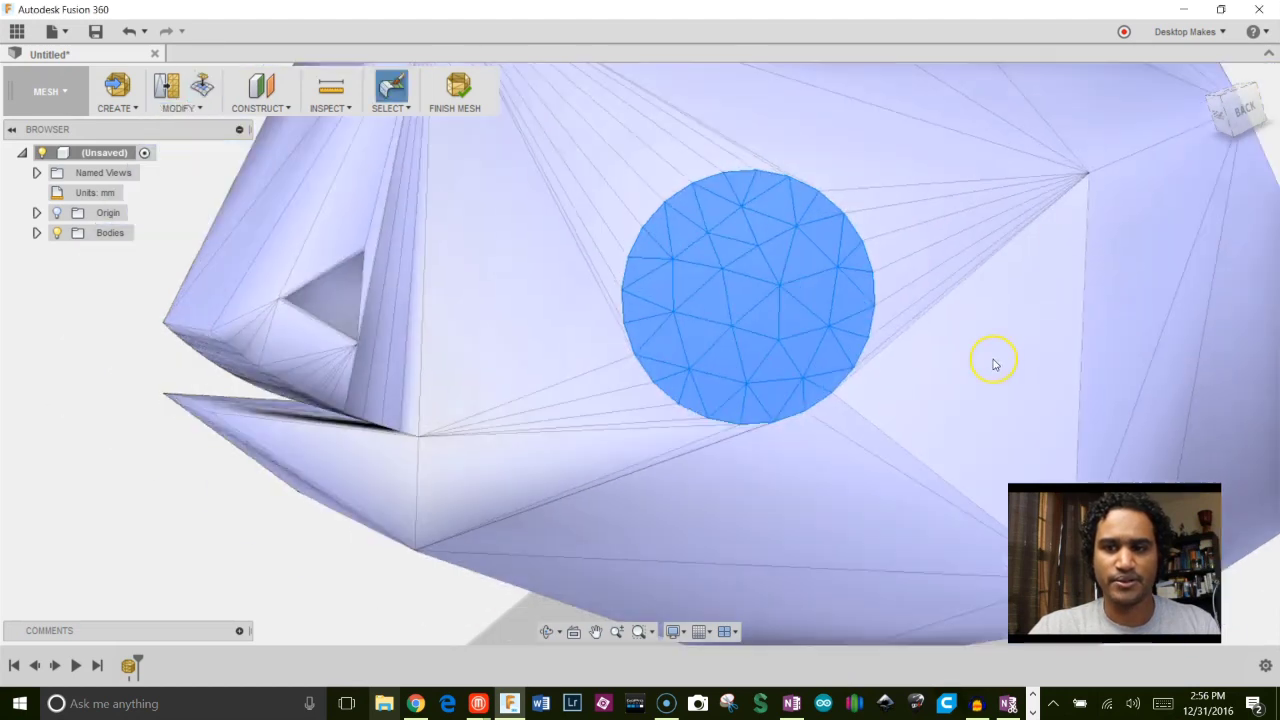
Finish mesh editing to return to the Model workspace.
{"action": "mouse_move", "coordinate": [314, 528]}
{"action": "middle_mouse_down", "text": "shift"}
{"action": "mouse_move", "coordinate": [337, 511]}
{"action": "mouse_move", "coordinate": [350, 440]}
{"action": "middle_mouse_up", "text": "shift"}
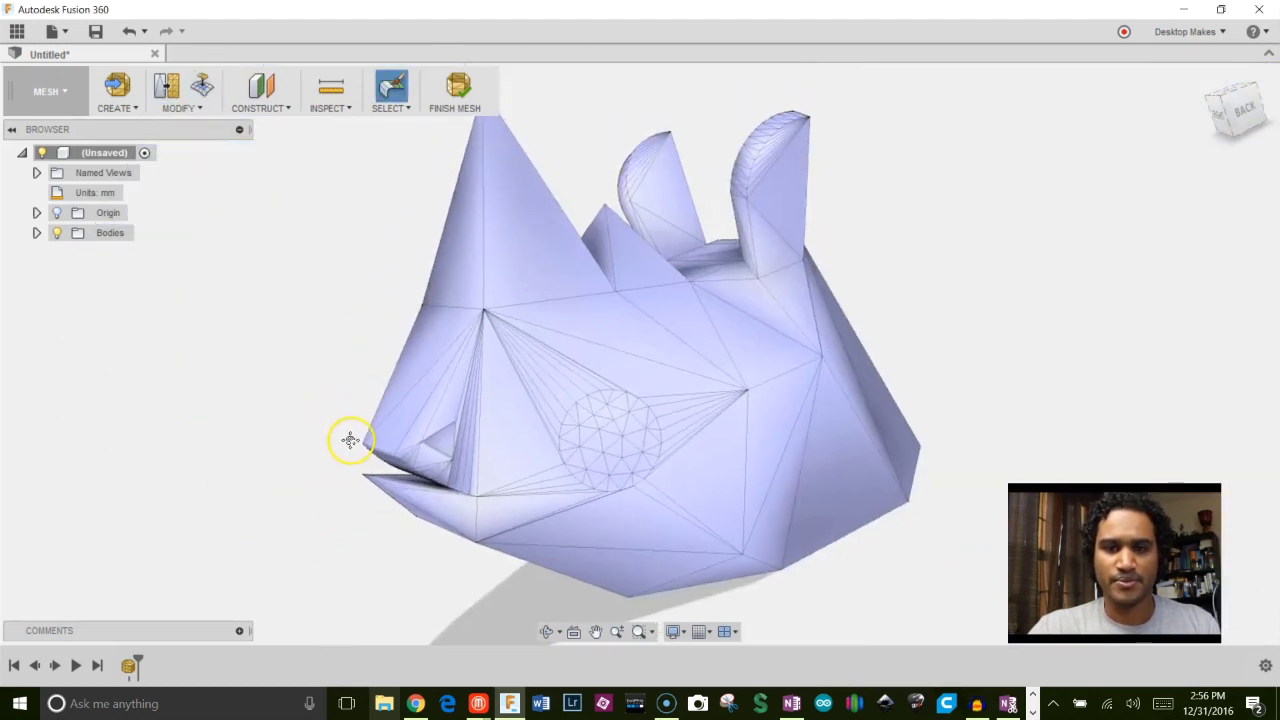
{"action": "left_click", "coordinate": [456, 88]}
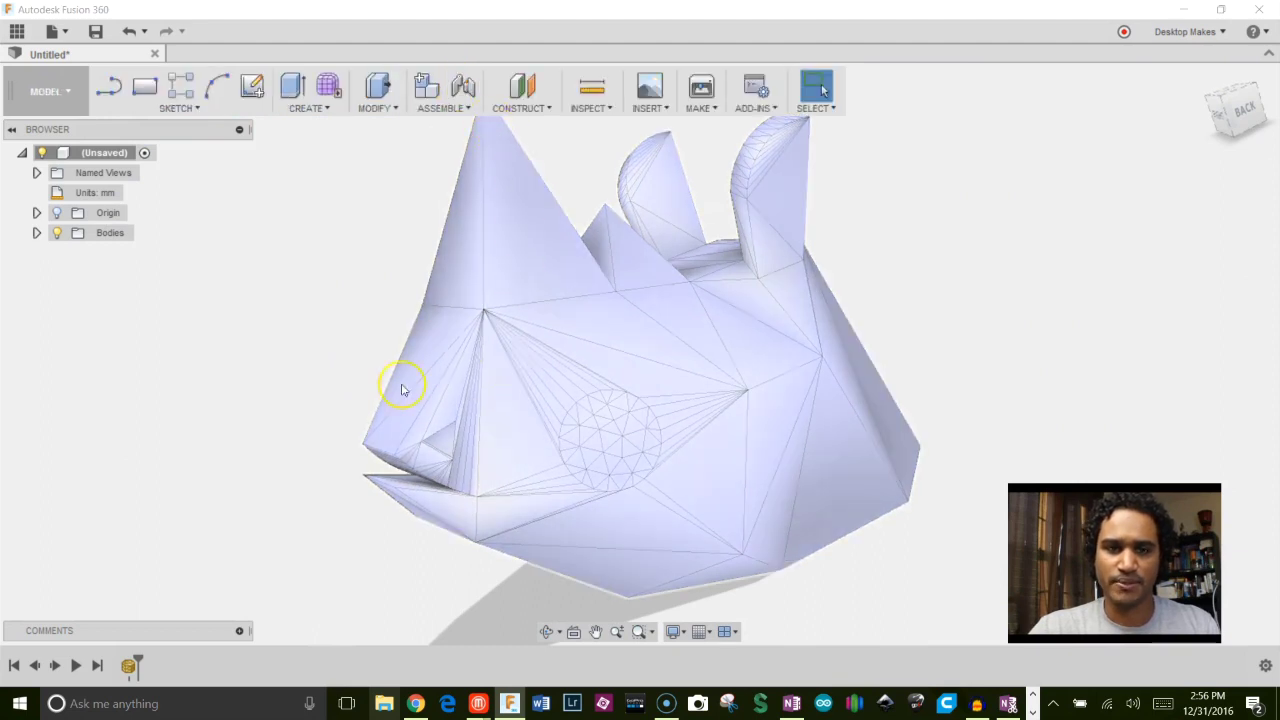
{"action": "scroll", "coordinate": [290, 350], "scroll_direction": "down", "scroll_amount": 2}
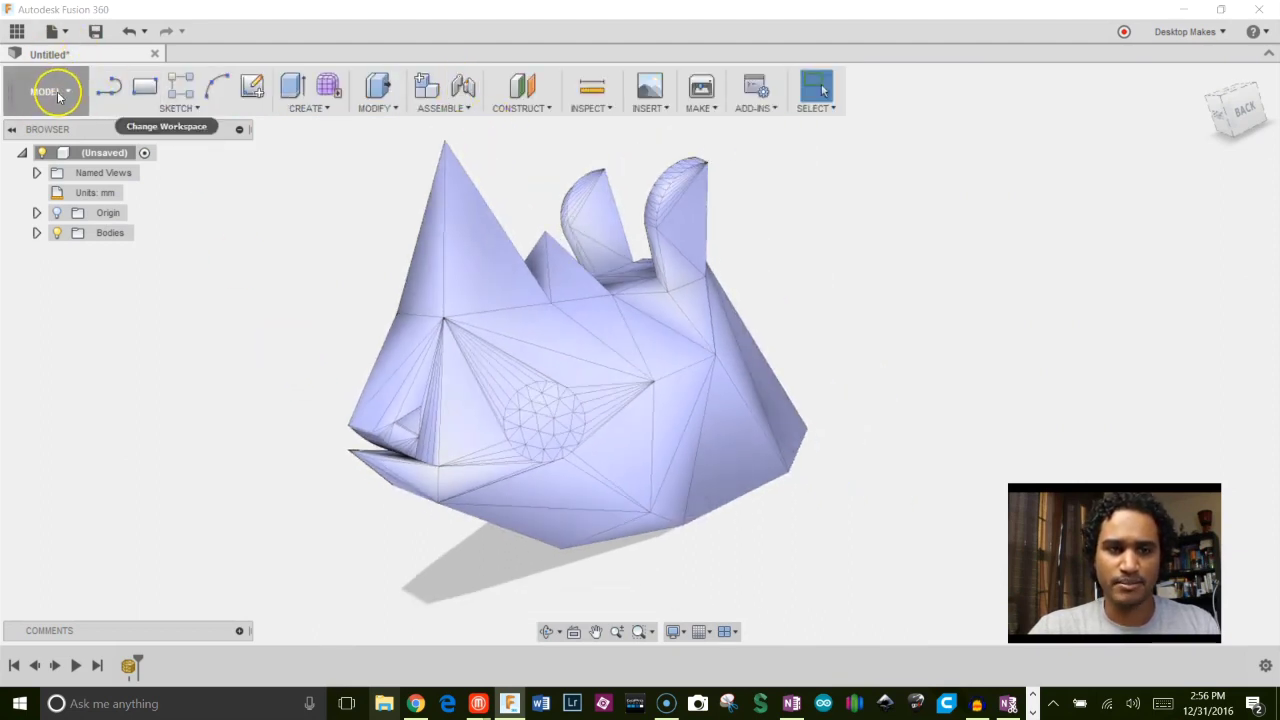
{"action": "left_click", "coordinate": [394, 274]}
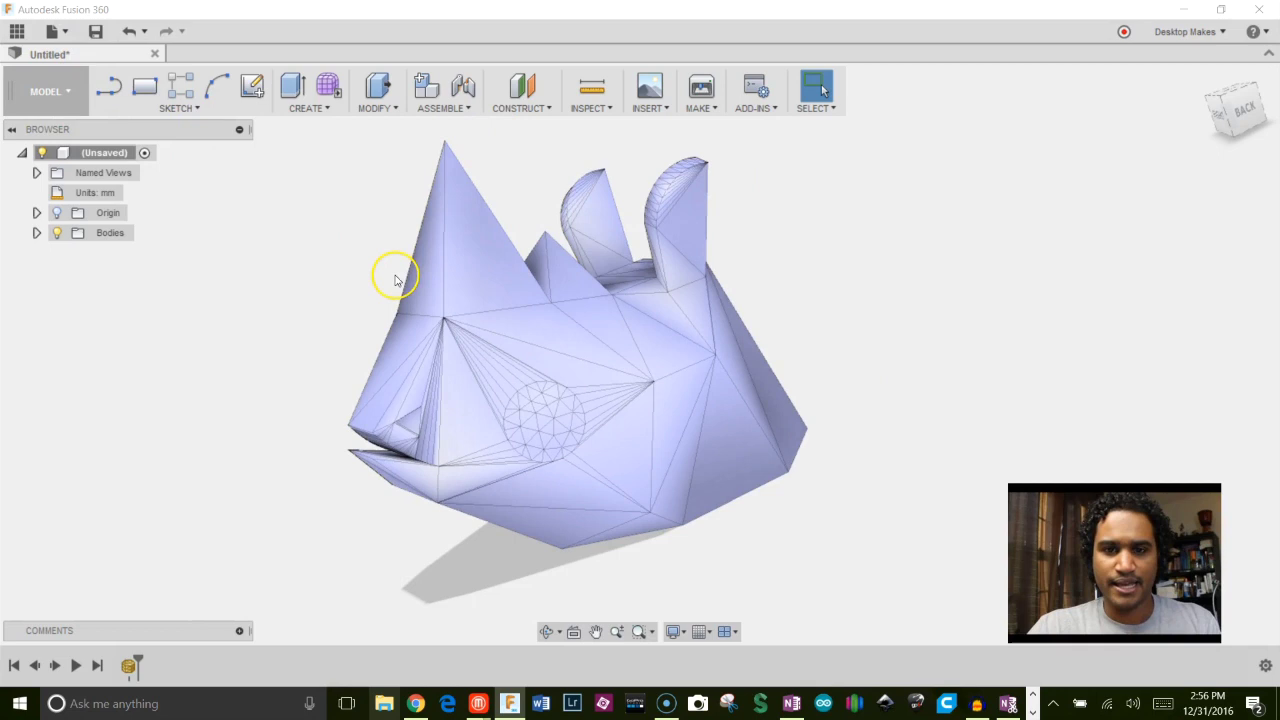
Choose Do not capture Design History from the root (Unsaved) design node's menu.
{"action": "right_click", "coordinate": [597, 332]}
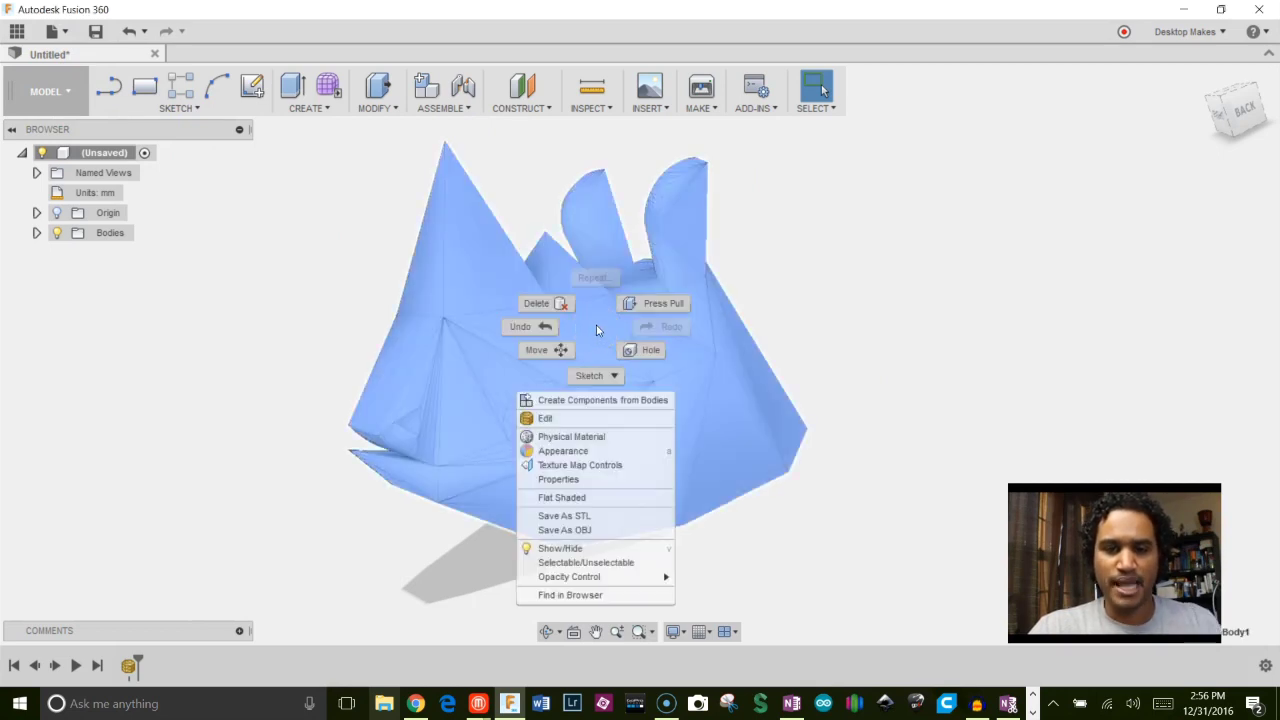
{"action": "left_click", "coordinate": [267, 335]}
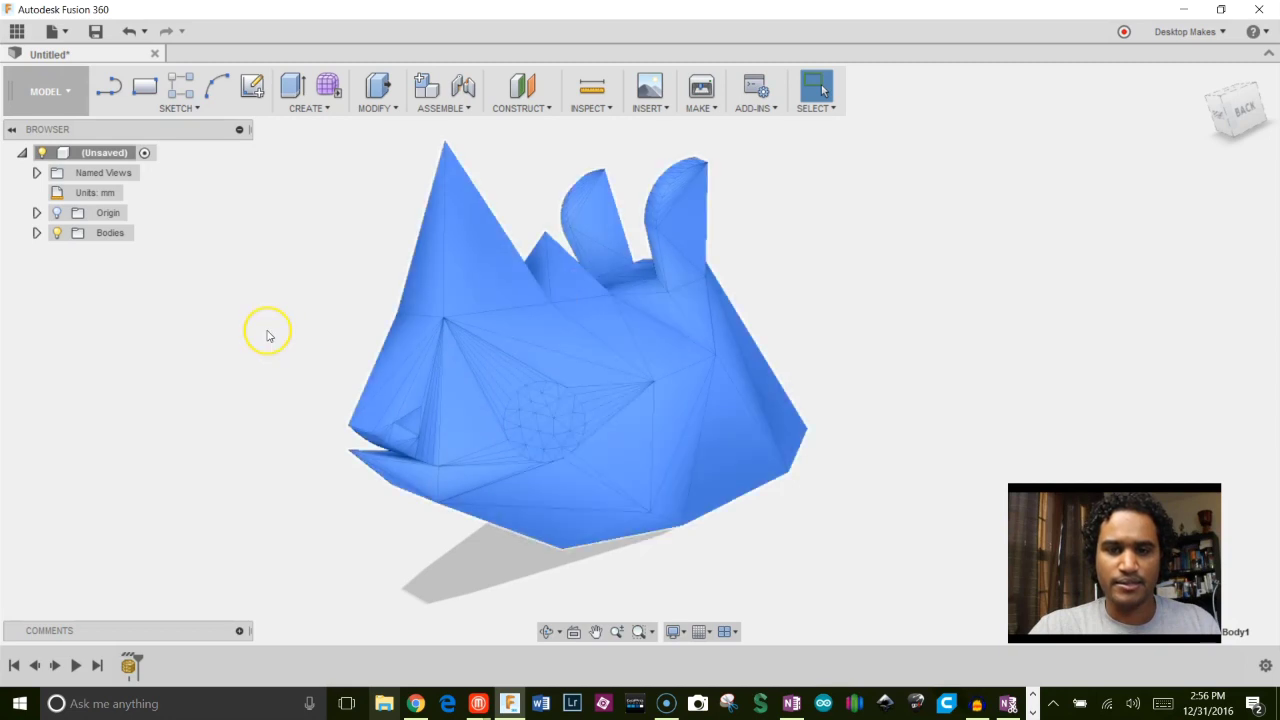
{"action": "right_click", "coordinate": [117, 158]}
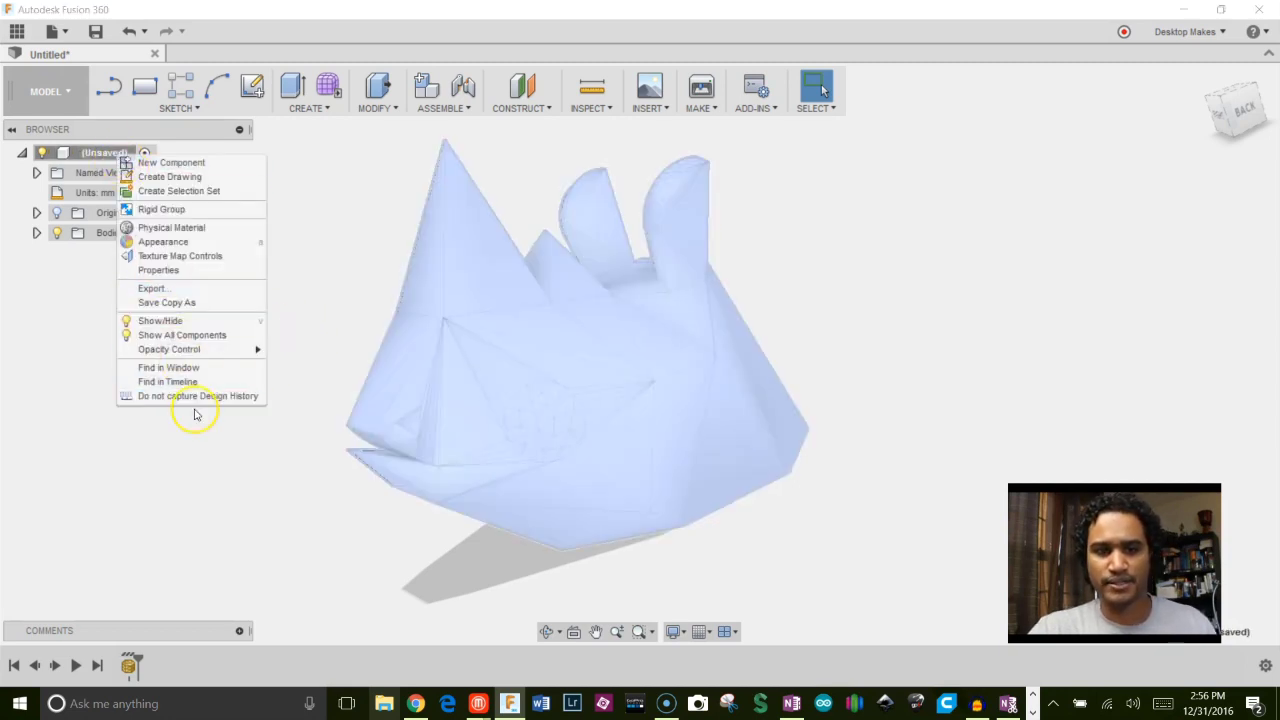
{"action": "left_click", "coordinate": [196, 398]}
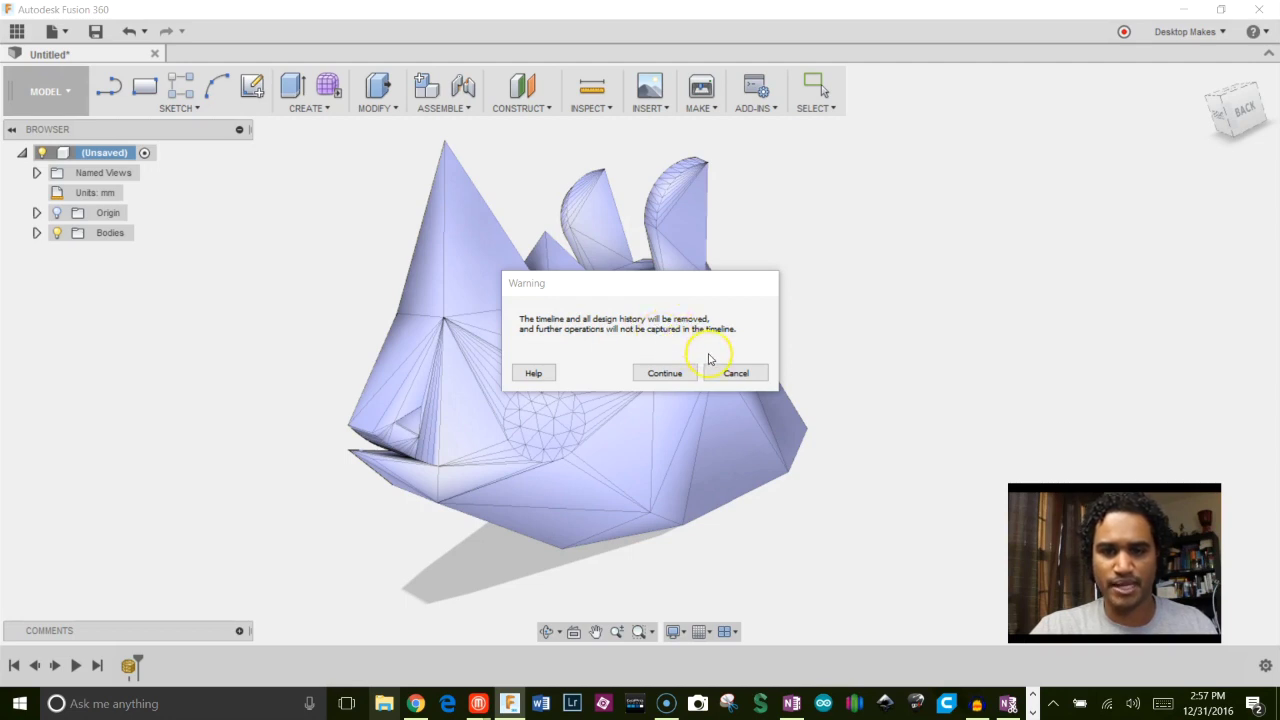
Turn off the design history and convert the rhino mesh into a solid body.
{"action": "left_click", "coordinate": [666, 374]}
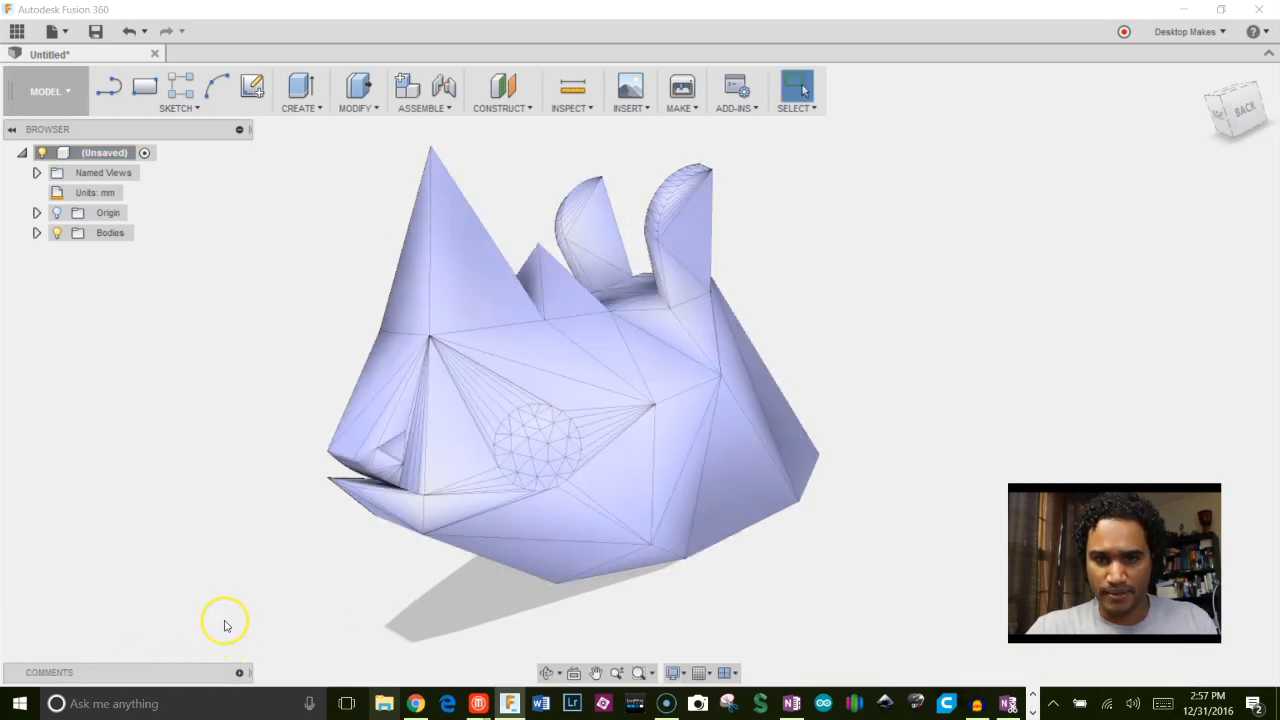
{"action": "right_click", "coordinate": [515, 351]}
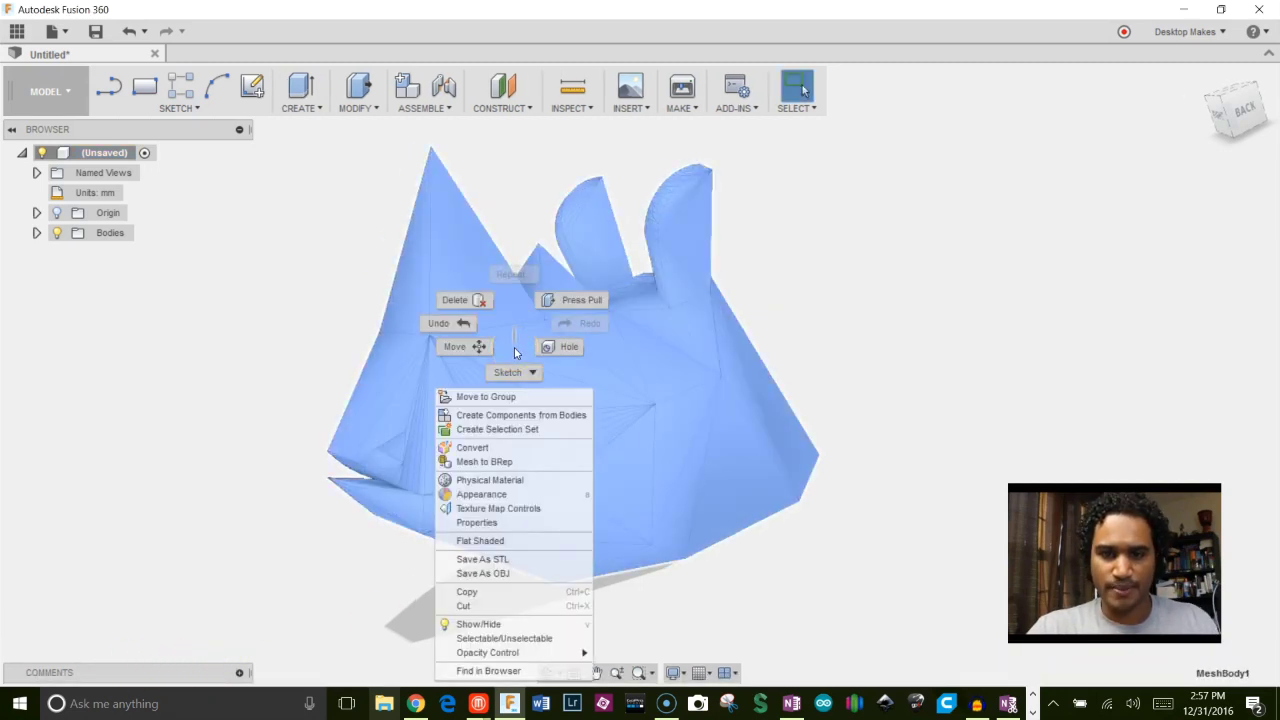
{"action": "left_click", "coordinate": [484, 462]}
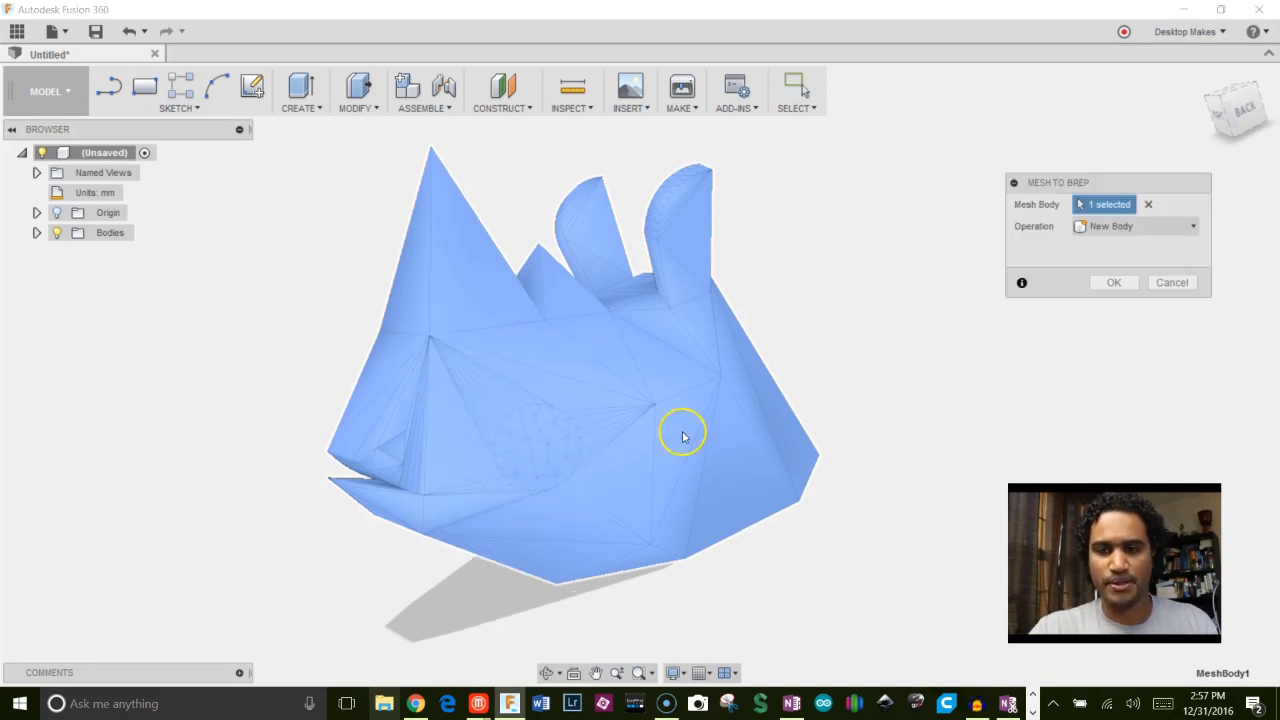
{"action": "left_click", "coordinate": [1115, 285]}
Delete the selected base facets so they merge into one flat face around the hole.
{"action": "scroll", "coordinate": [600, 440], "scroll_direction": "up", "scroll_amount": 5}
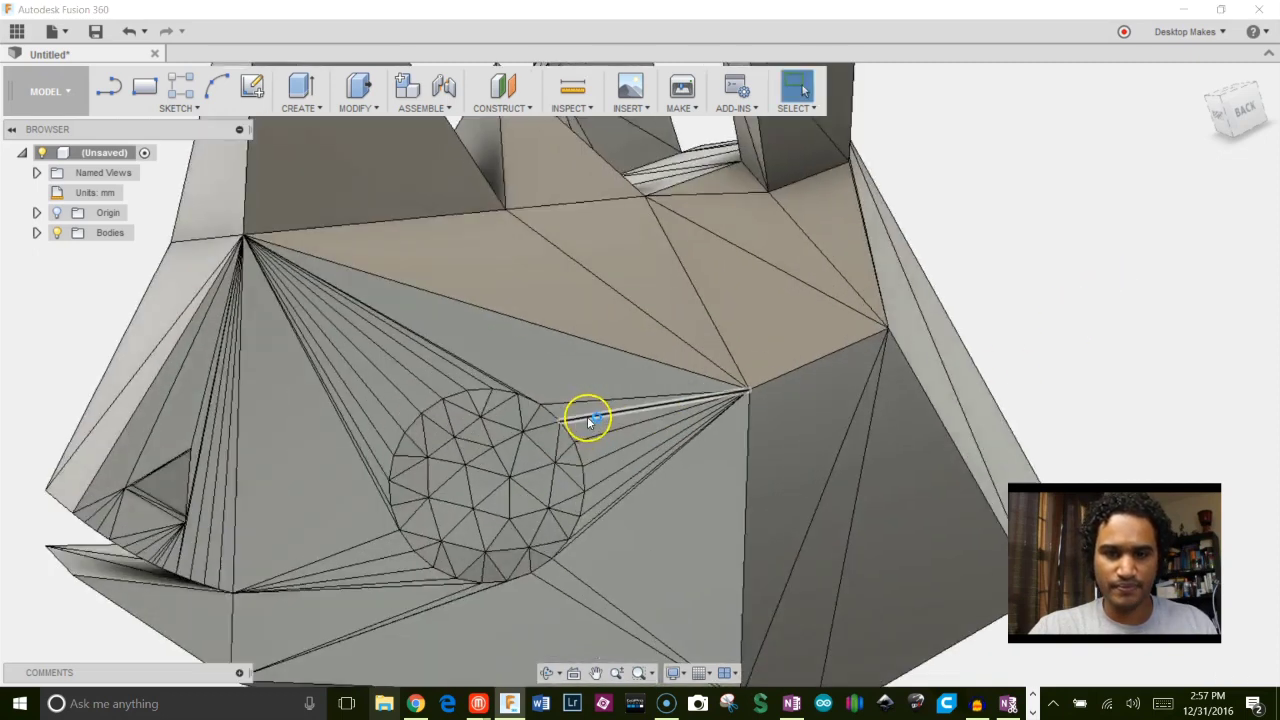
{"action": "scroll", "coordinate": [600, 423], "scroll_direction": "down", "scroll_amount": 5}
{"action": "middle_click_drag", "start_coordinate": [766, 386], "coordinate": [781, 307], "text": "shift"}
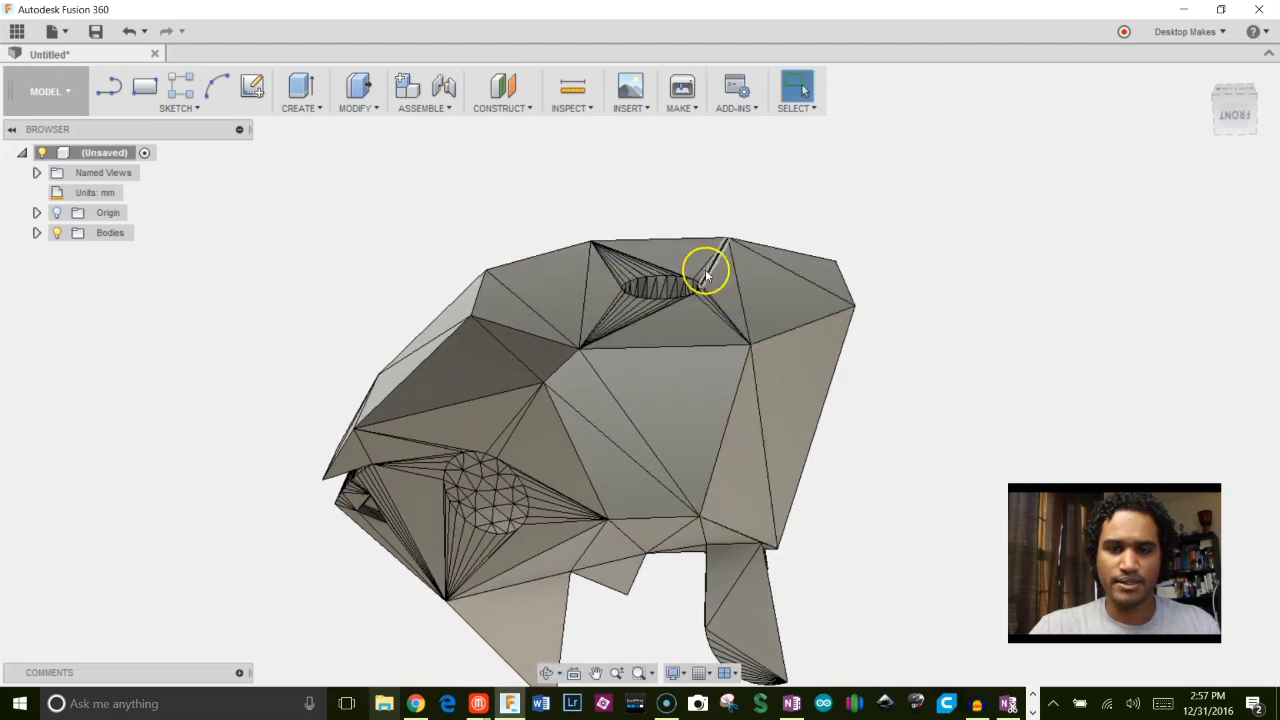
{"action": "middle_click_drag", "start_coordinate": [700, 290], "coordinate": [723, 371], "text": "shift"}
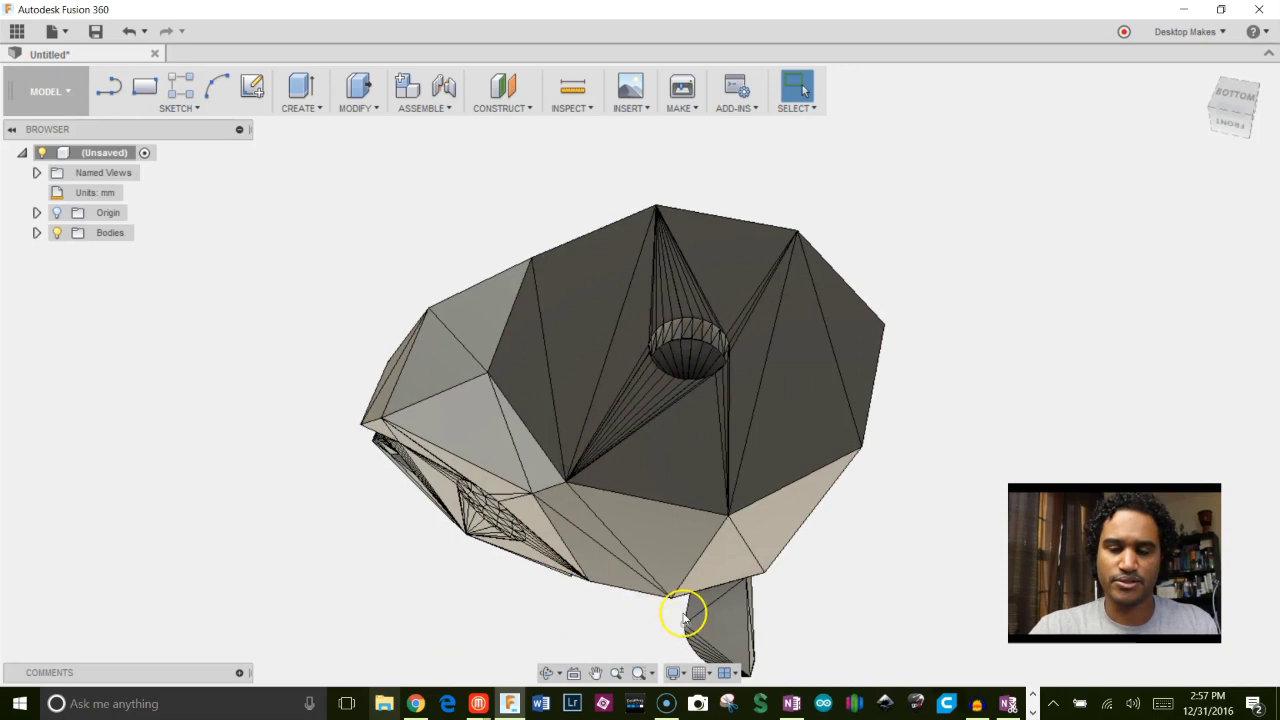
{"action": "middle_click_drag", "start_coordinate": [677, 609], "coordinate": [606, 571], "text": "shift"}
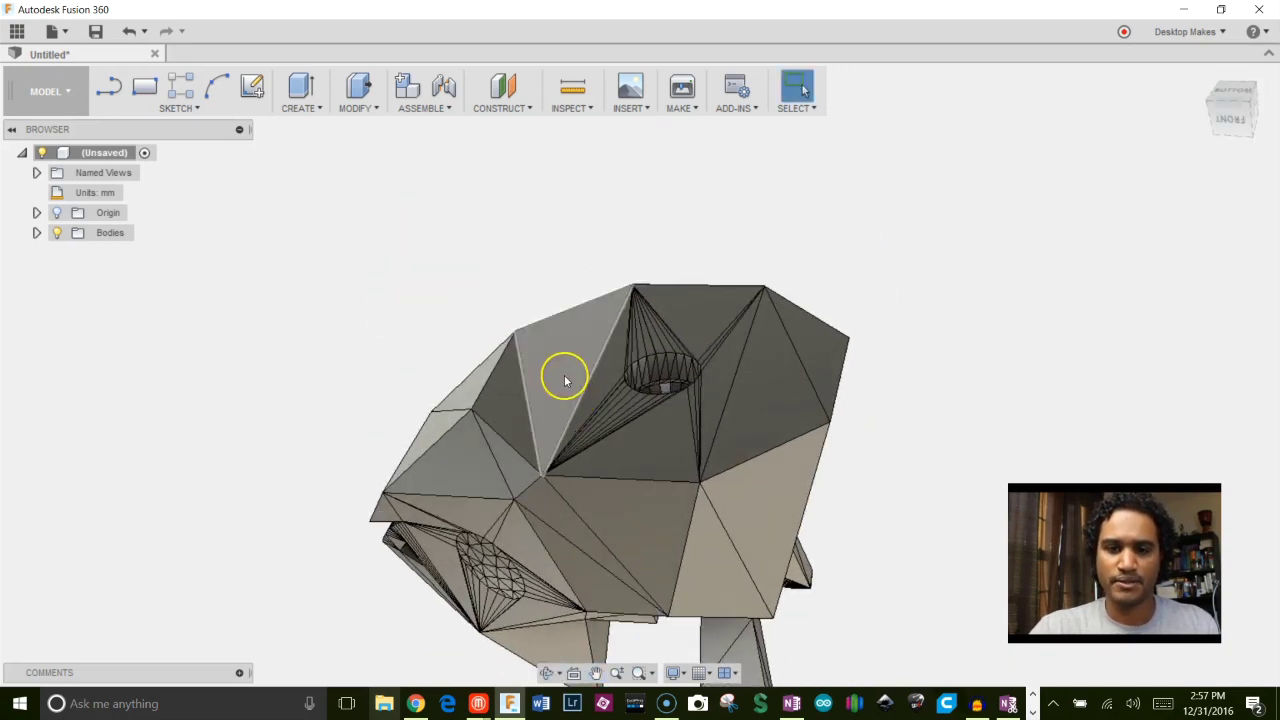
{"action": "key", "text": "Delete"}
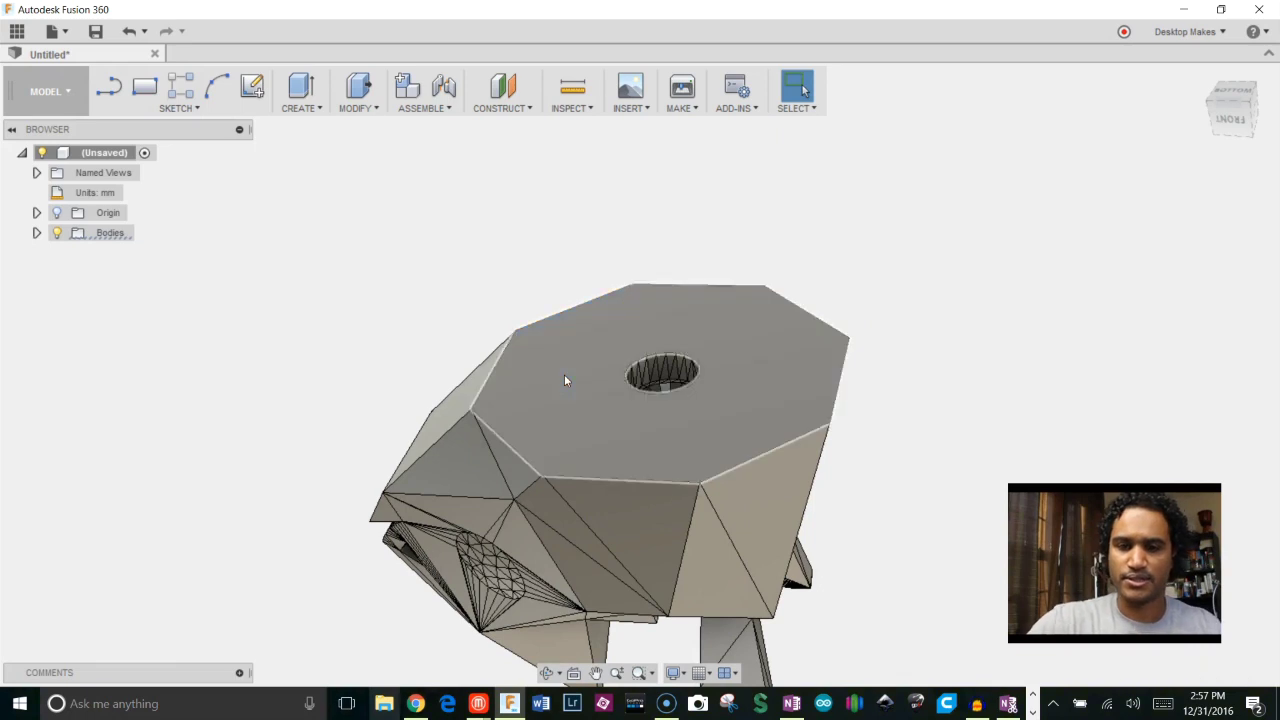
{"action": "left_click", "coordinate": [872, 270]}
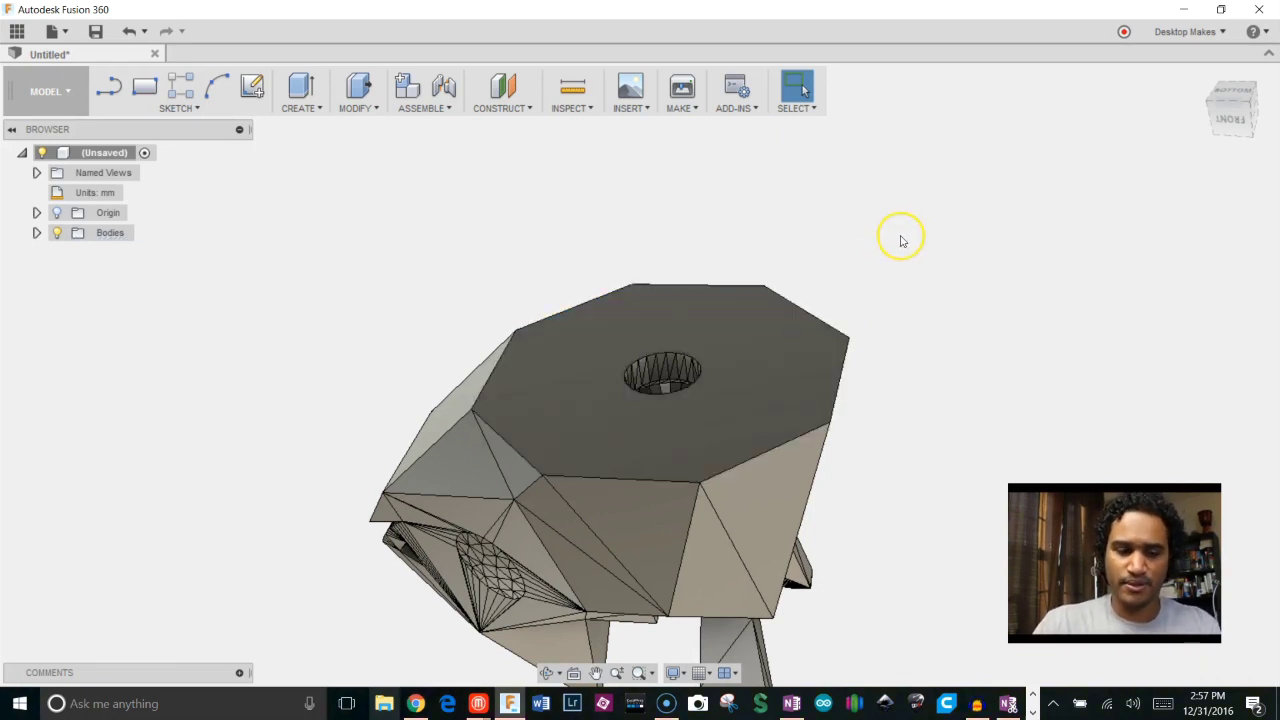
{"action": "middle_click_drag", "start_coordinate": [900, 240], "coordinate": [894, 314], "text": "shift"}
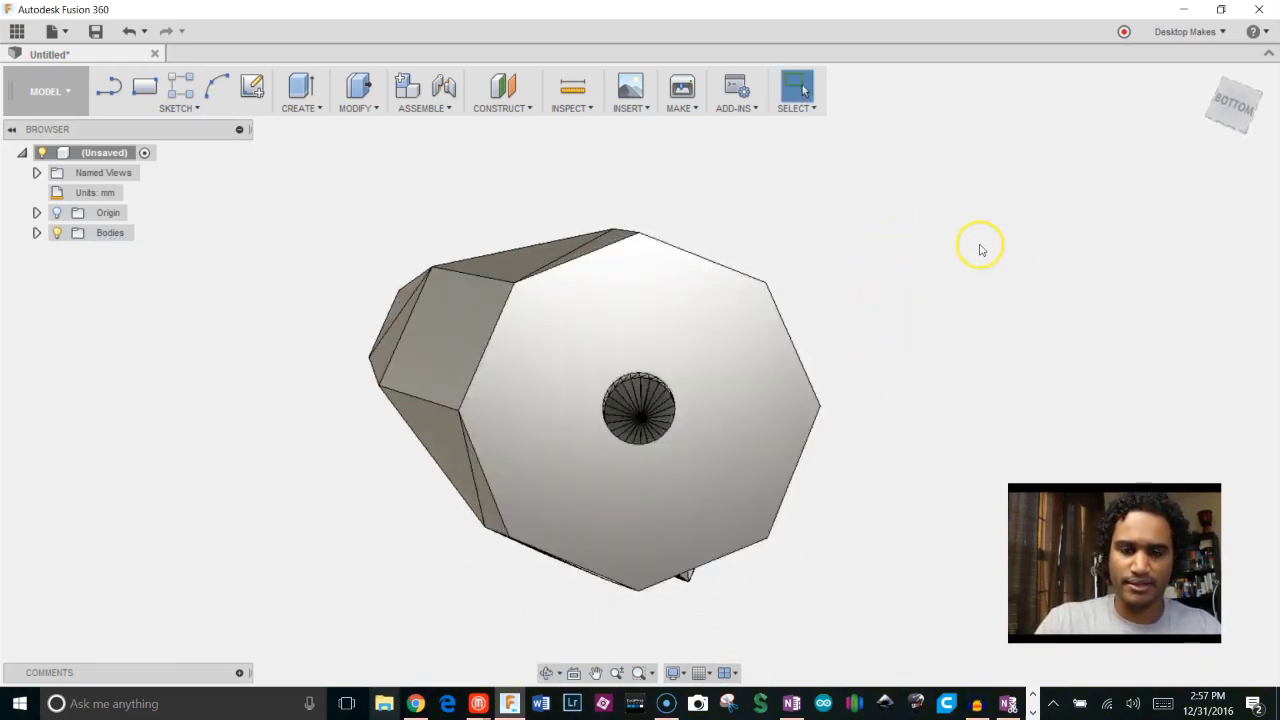
{"action": "middle_click_drag", "start_coordinate": [980, 249], "coordinate": [919, 351], "text": "shift"}
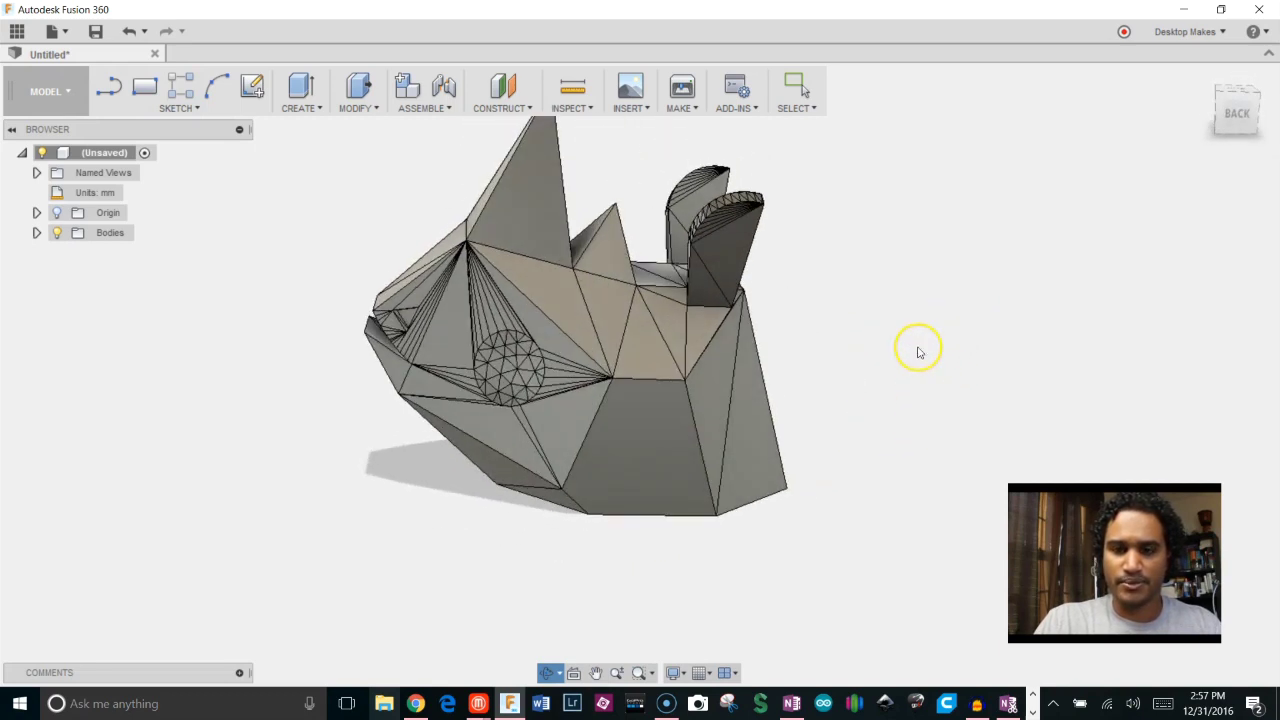
{"action": "key", "text": "Escape"}
{"action": "middle_click_drag", "start_coordinate": [360, 425], "coordinate": [583, 397], "text": "shift"}
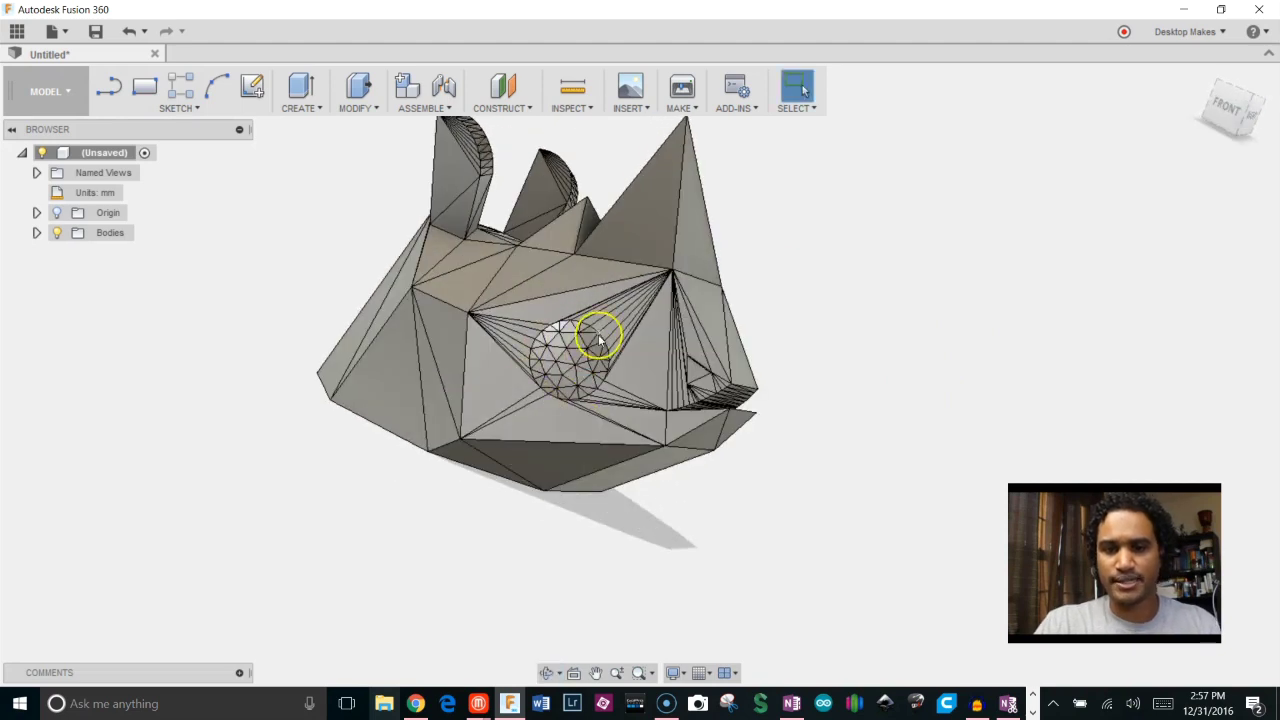
{"action": "scroll", "coordinate": [560, 360], "scroll_direction": "up", "scroll_amount": 3}
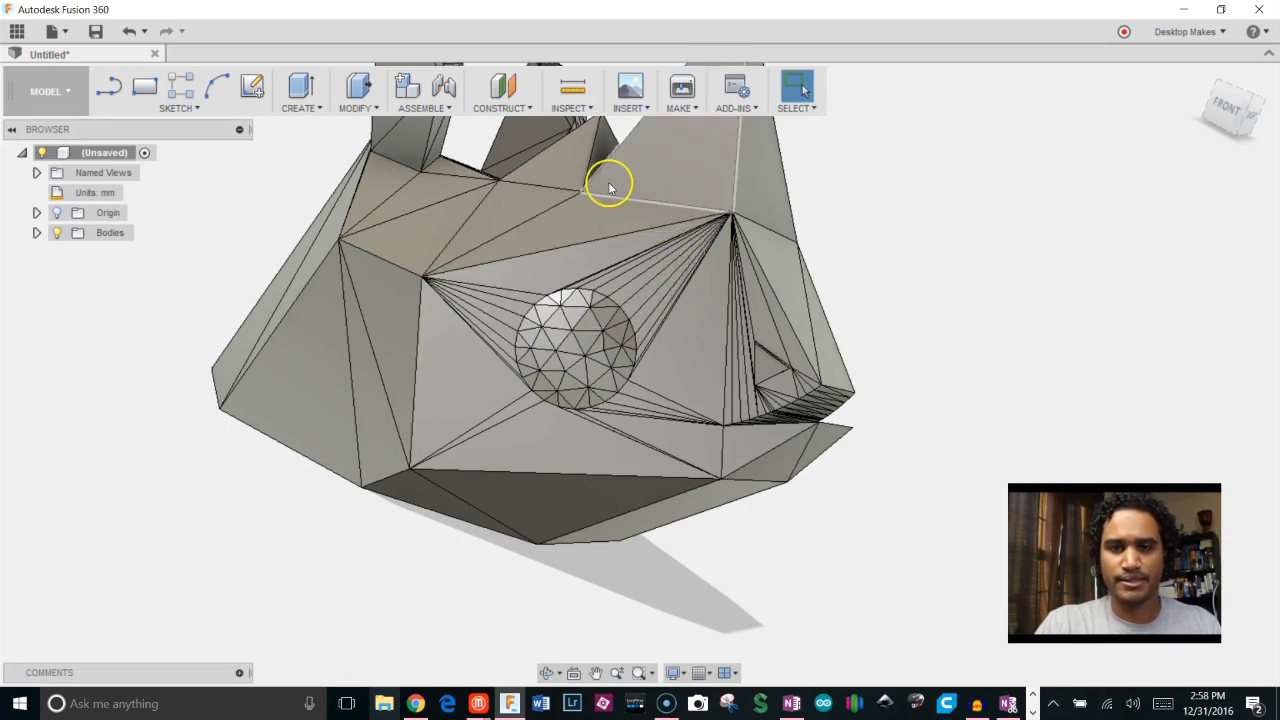
{"action": "left_click", "coordinate": [629, 108]}
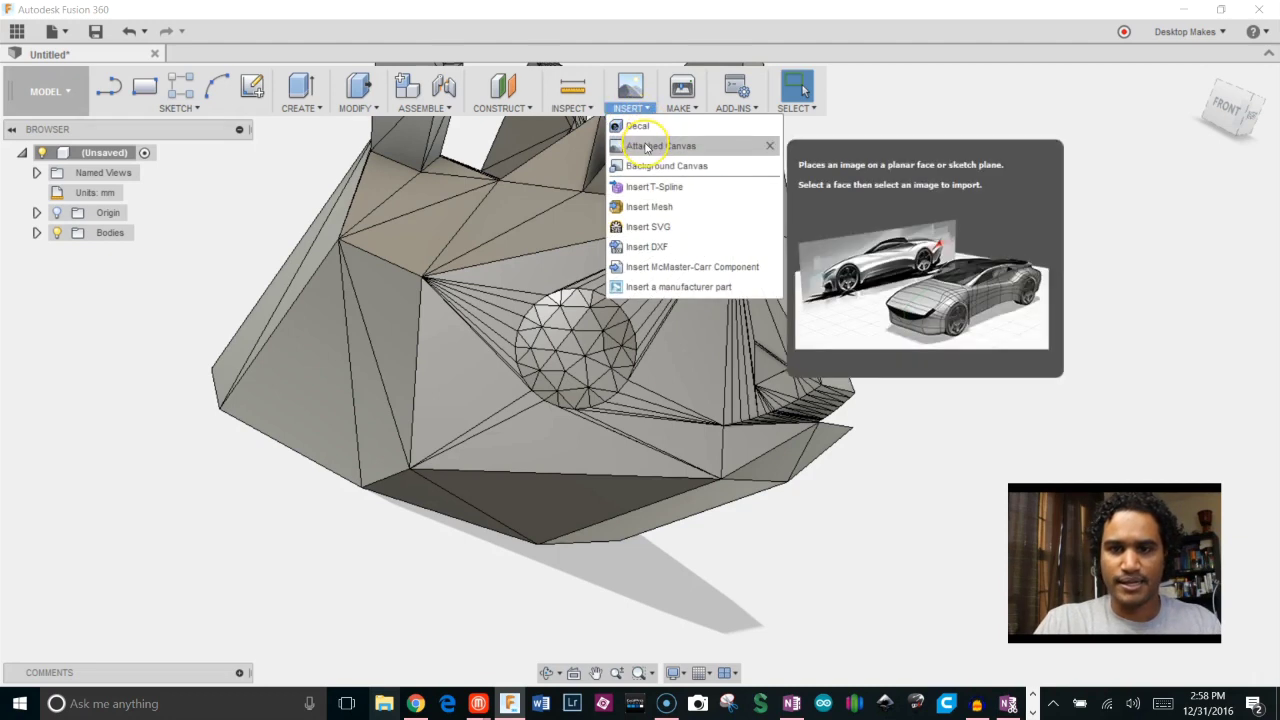
{"action": "left_click", "coordinate": [645, 145]}
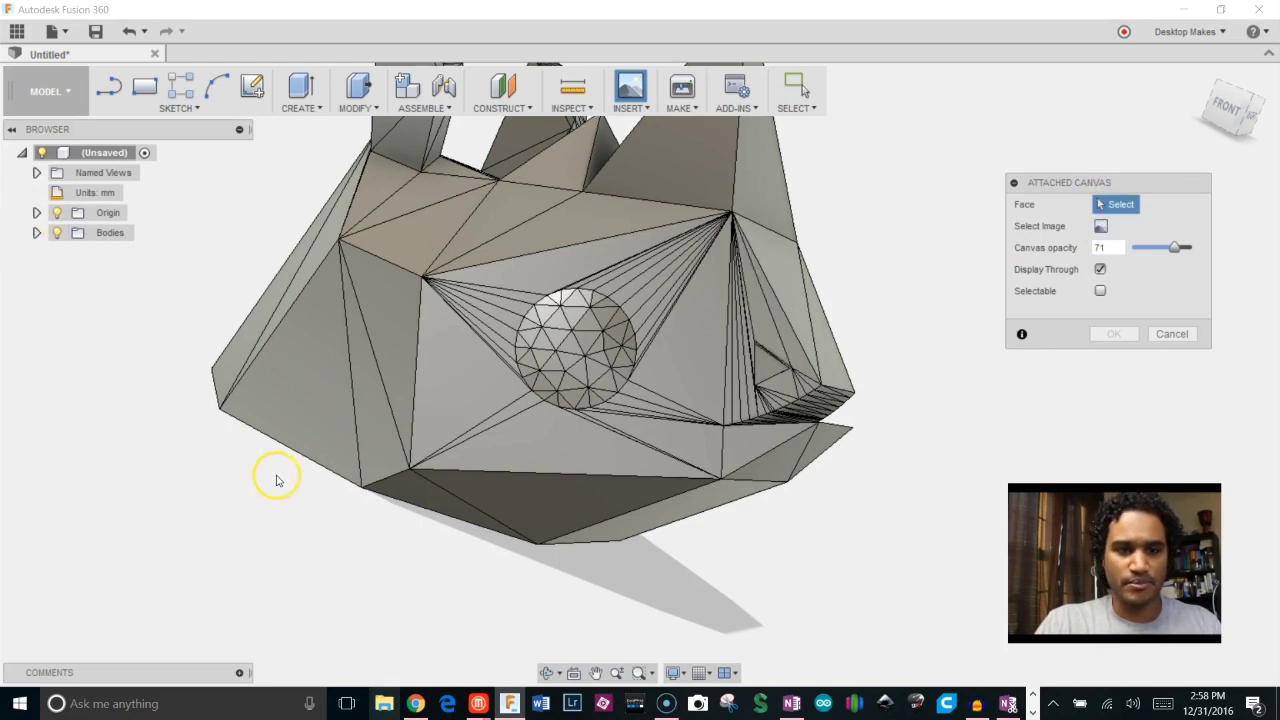
{"action": "scroll", "coordinate": [277, 481], "scroll_direction": "down", "scroll_amount": 10}
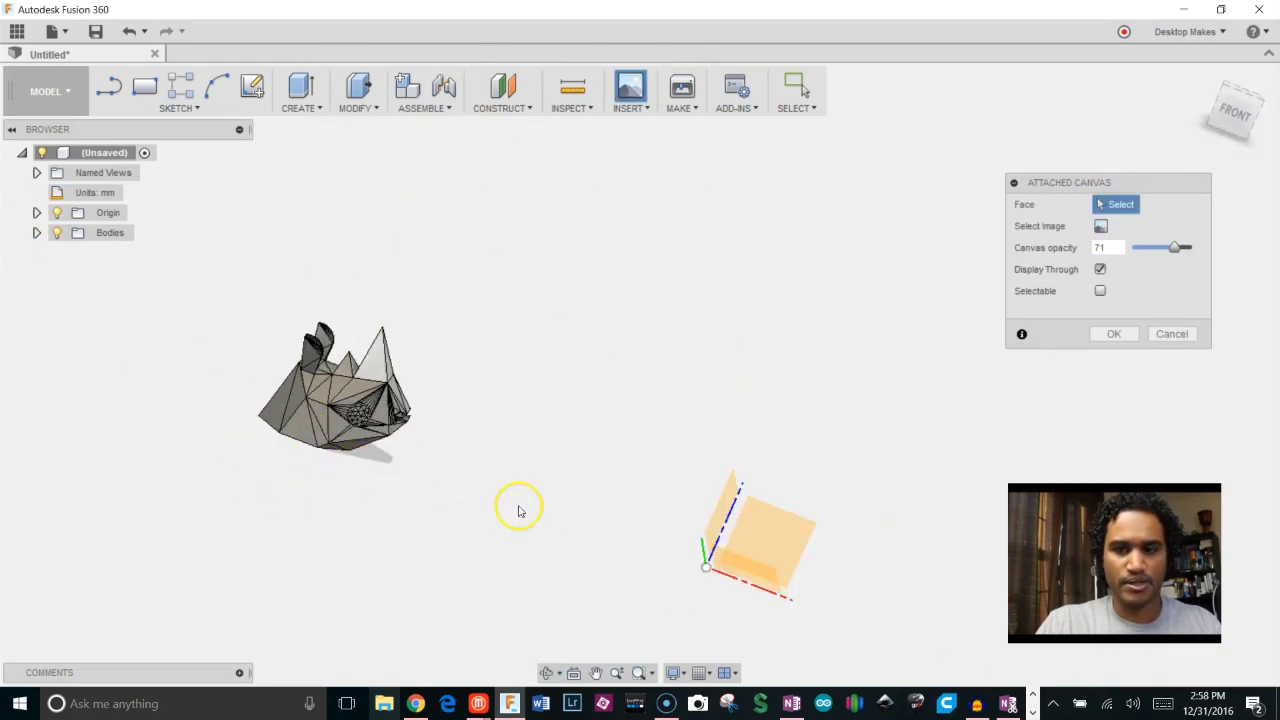
{"action": "middle_click_drag", "start_coordinate": [518, 511], "coordinate": [494, 443], "text": "shift"}
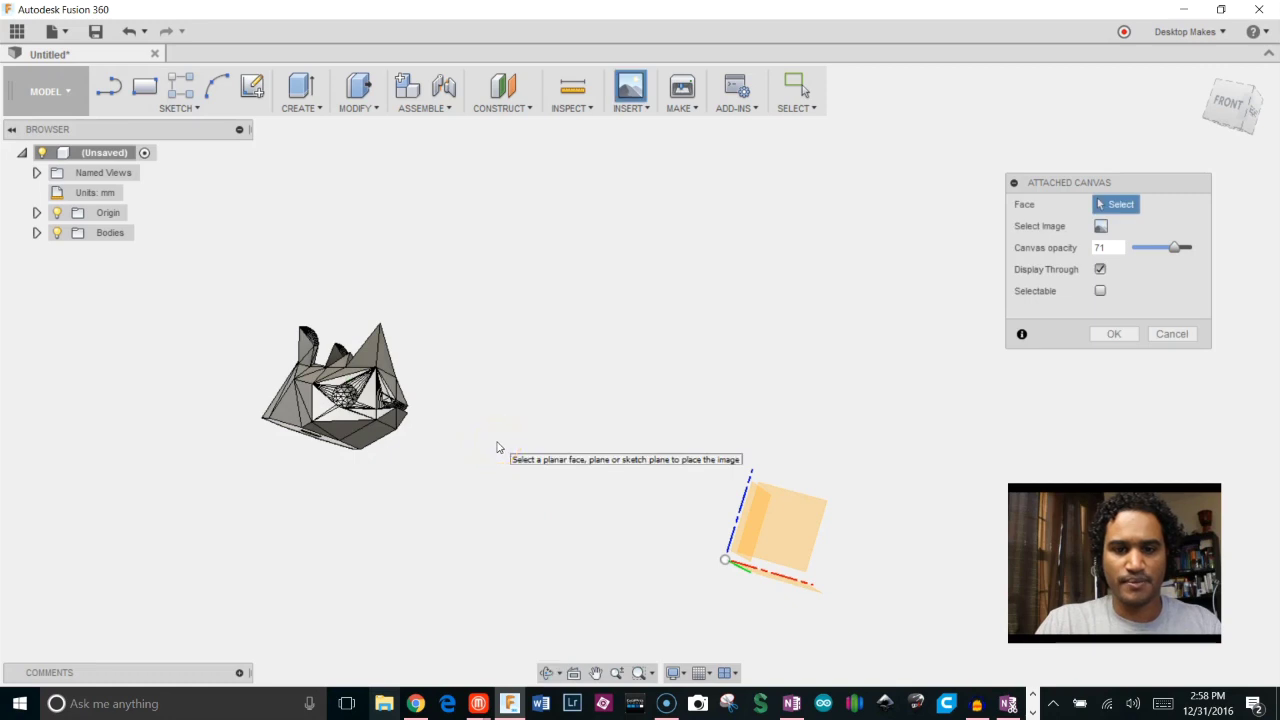
{"action": "left_click", "coordinate": [385, 420]}
{"action": "middle_click_drag", "start_coordinate": [431, 429], "coordinate": [470, 440], "text": "shift"}
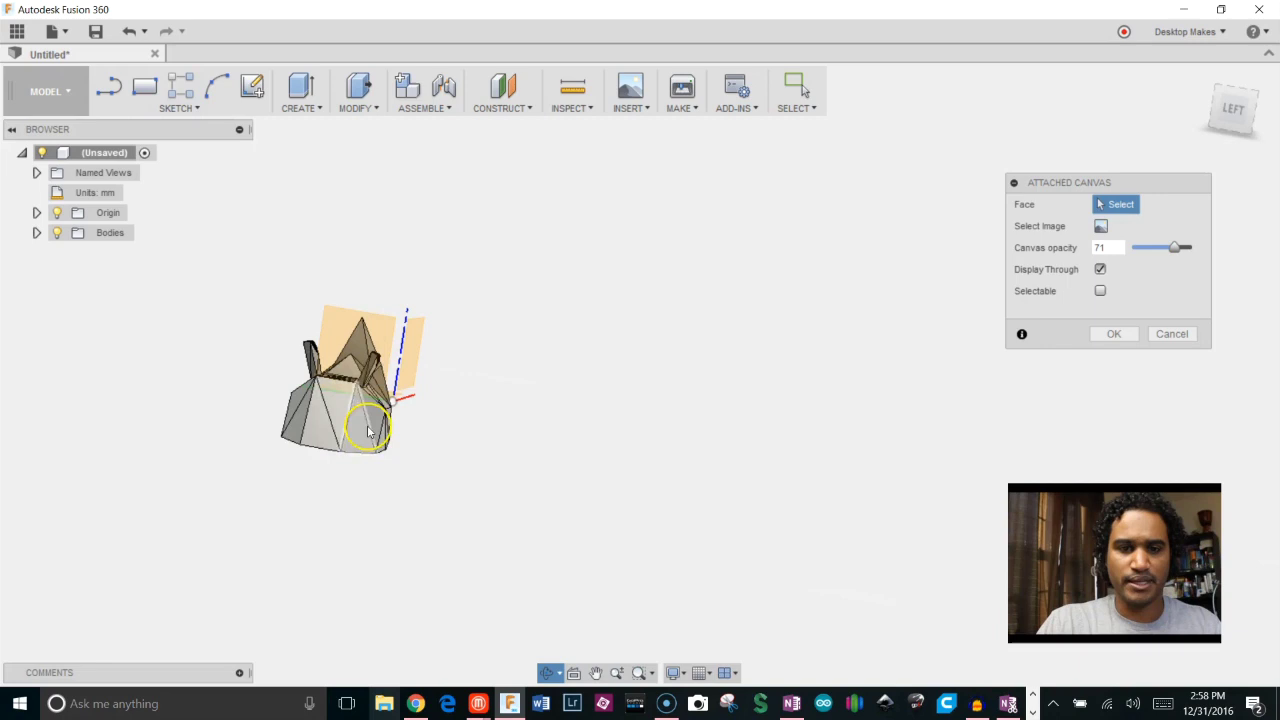
{"action": "left_click", "coordinate": [1189, 335]}
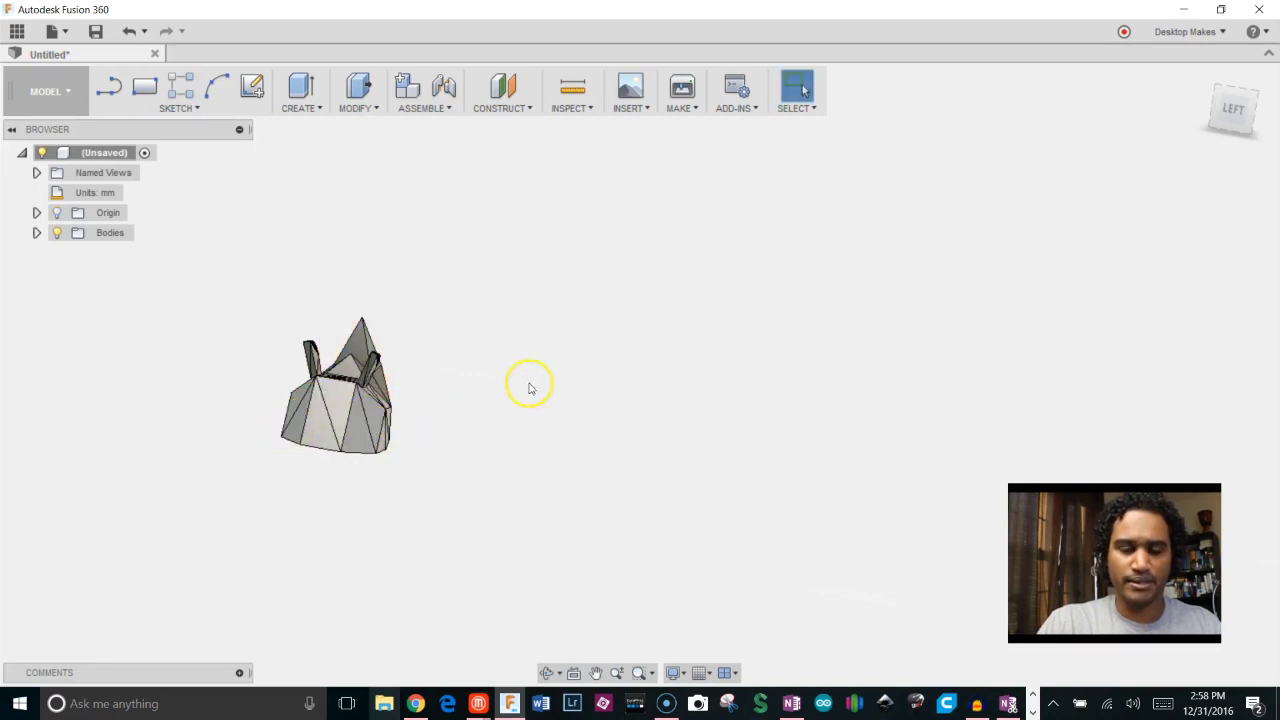
{"action": "middle_click_drag", "start_coordinate": [529, 380], "coordinate": [500, 330], "text": "shift"}
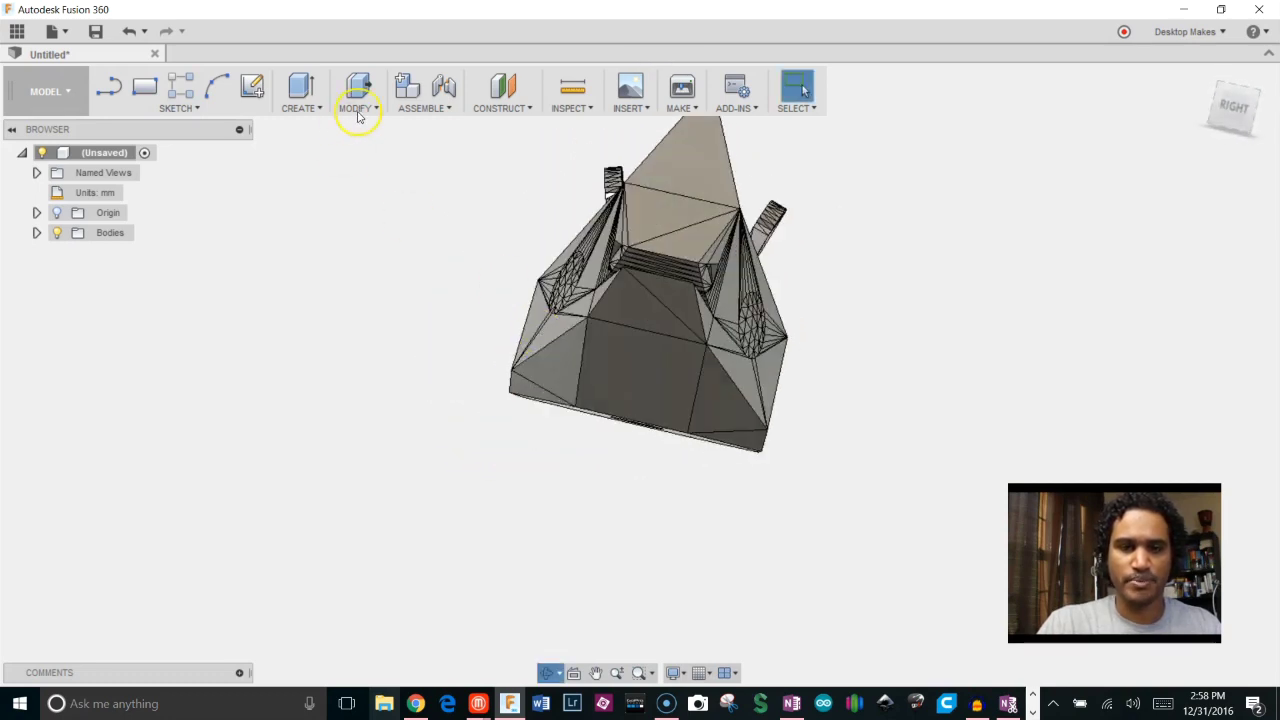
Create a midplane between the rhino head's two opposite side faces.
{"action": "left_click", "coordinate": [497, 108]}
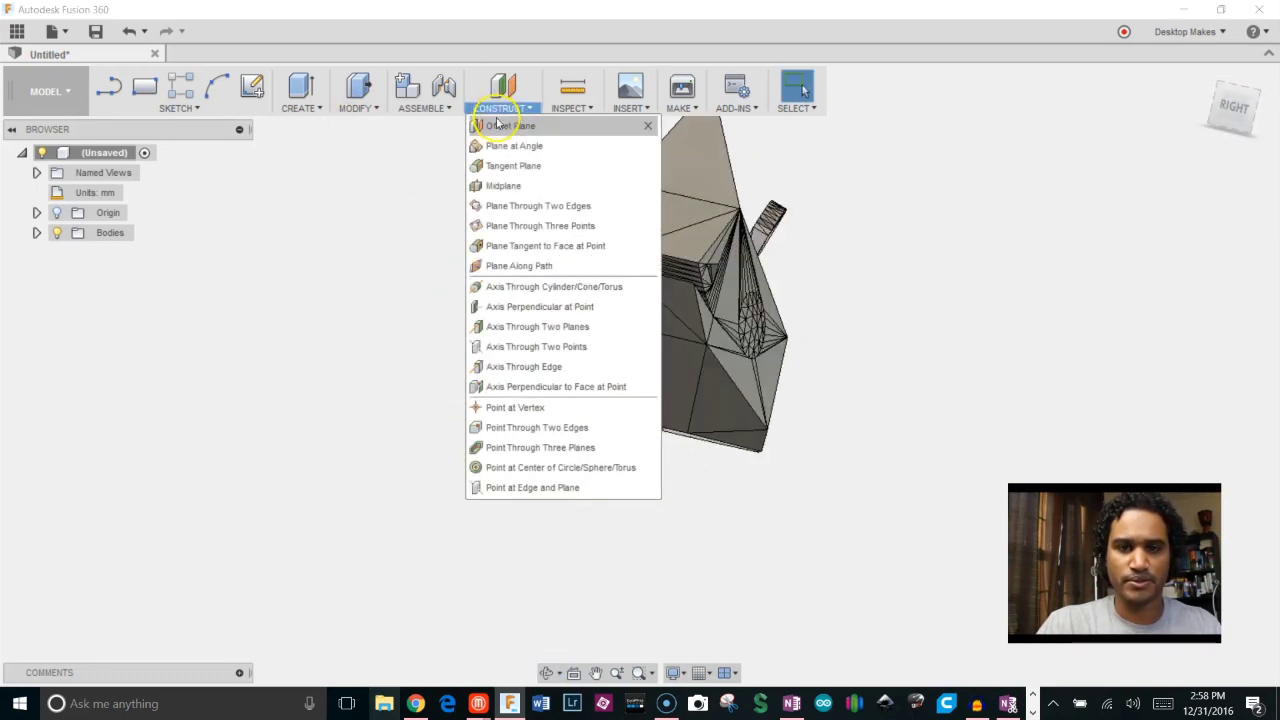
{"action": "left_click", "coordinate": [509, 185]}
{"action": "middle_click_drag", "start_coordinate": [509, 185], "coordinate": [503, 363], "text": "shift"}
{"action": "left_click", "coordinate": [503, 363]}
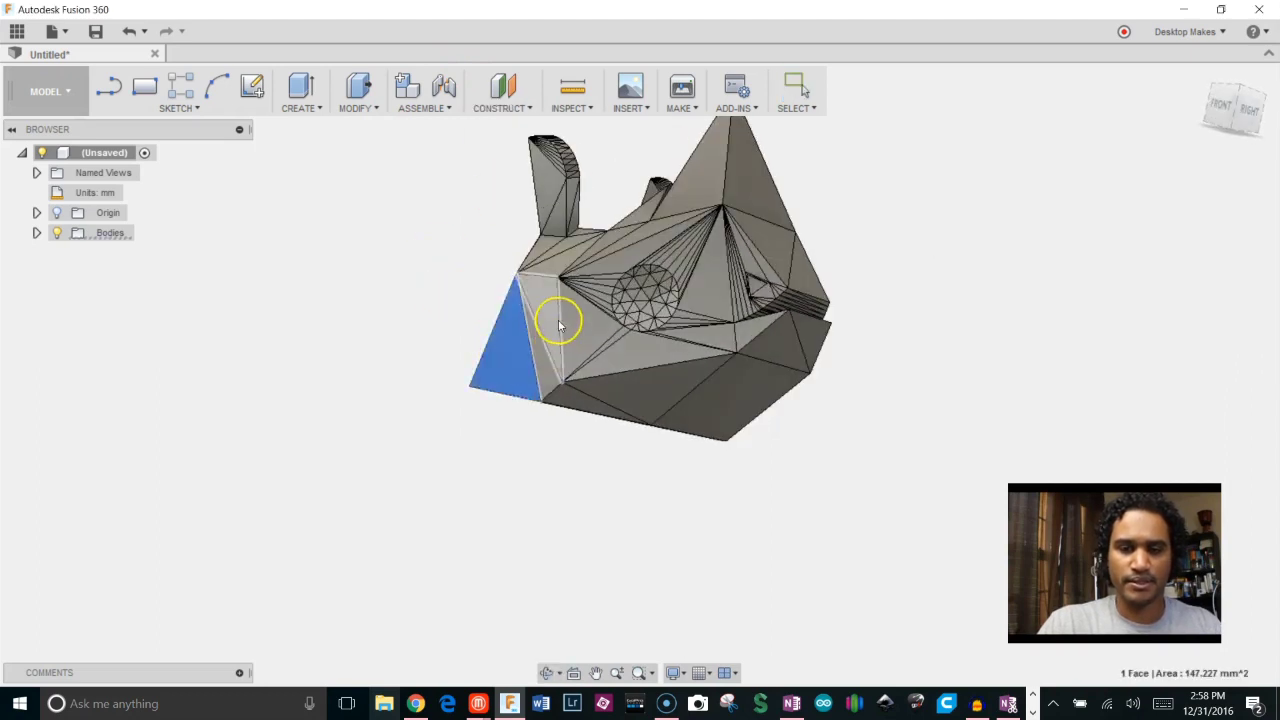
{"action": "middle_click_drag", "start_coordinate": [558, 323], "coordinate": [680, 379], "text": "shift"}
{"action": "left_click", "coordinate": [707, 380]}
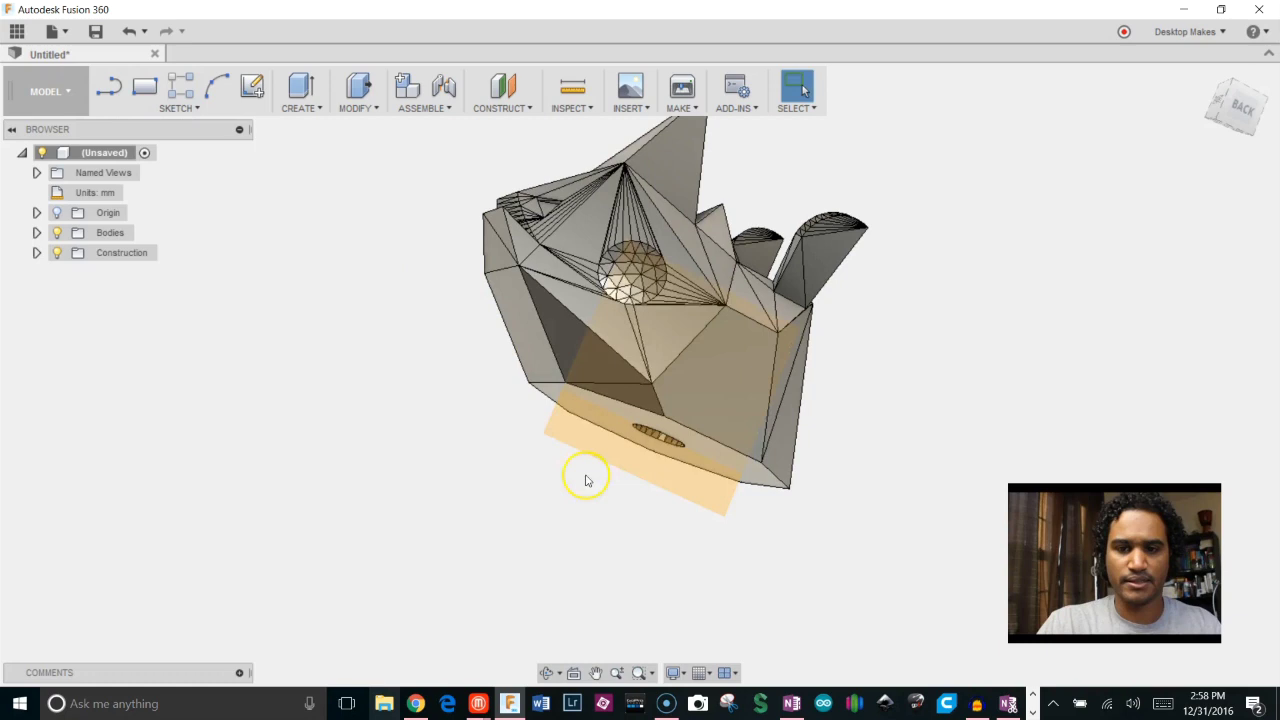
{"action": "middle_click_drag", "start_coordinate": [586, 477], "coordinate": [479, 459], "text": "shift"}
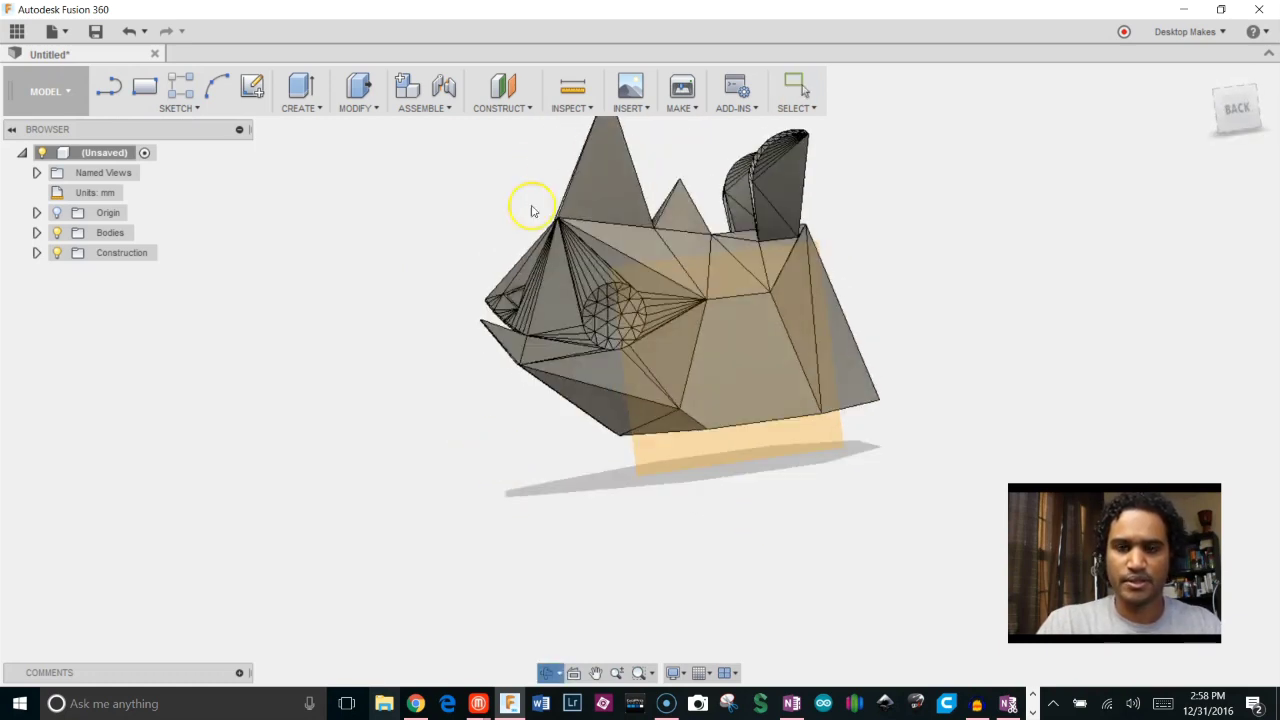
{"action": "key", "text": "Escape"}
{"action": "left_click", "coordinate": [530, 108]}
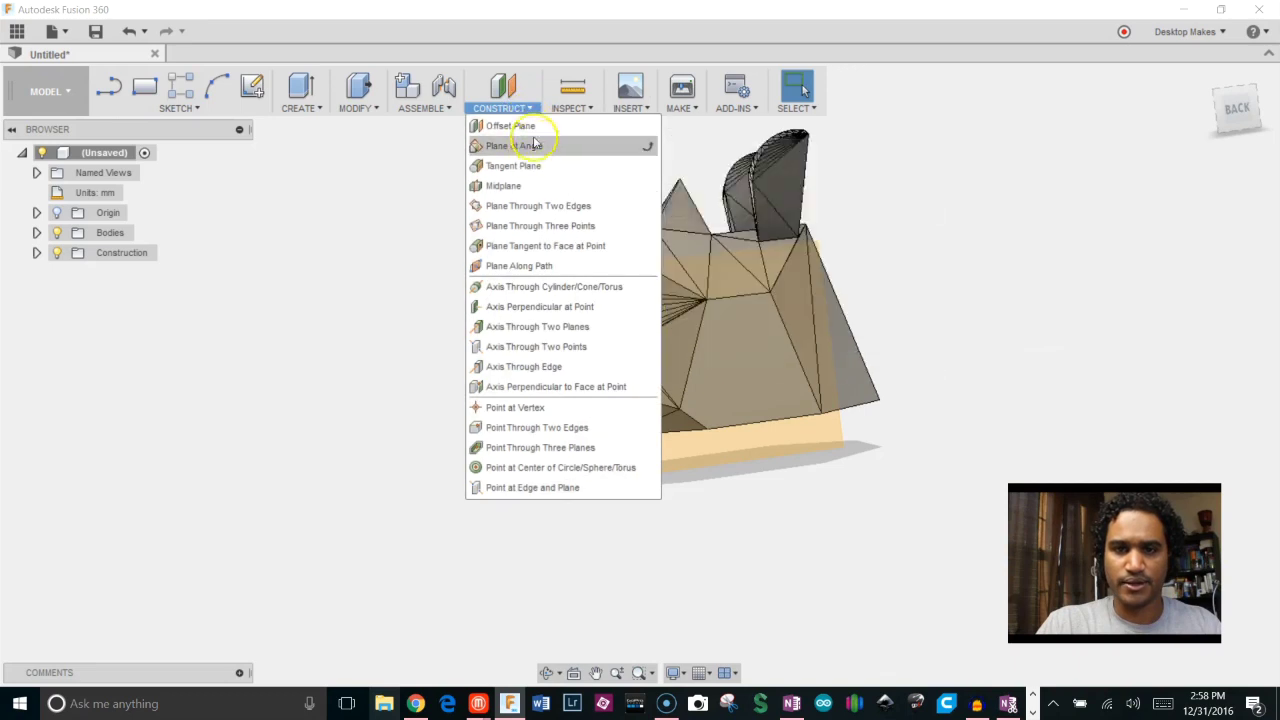
{"action": "left_click", "coordinate": [510, 186]}
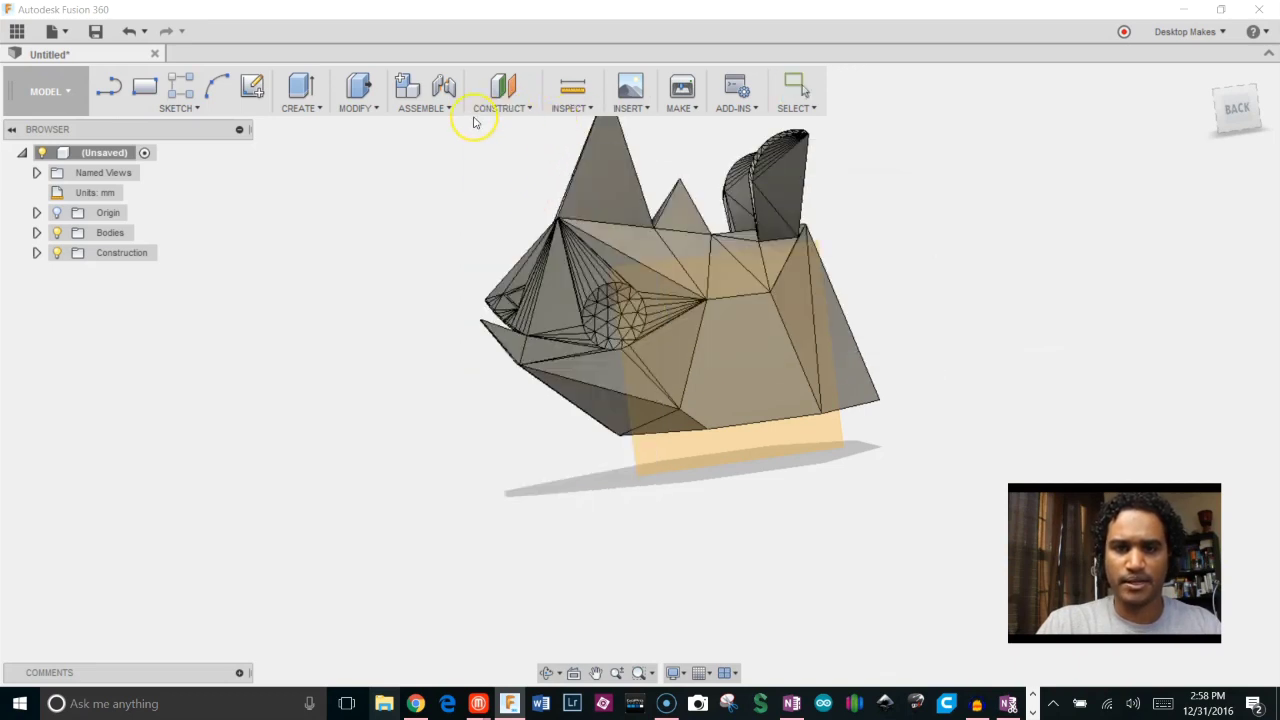
Attach the rhino logo image as a canvas on Plane1.
{"action": "left_click", "coordinate": [628, 110]}
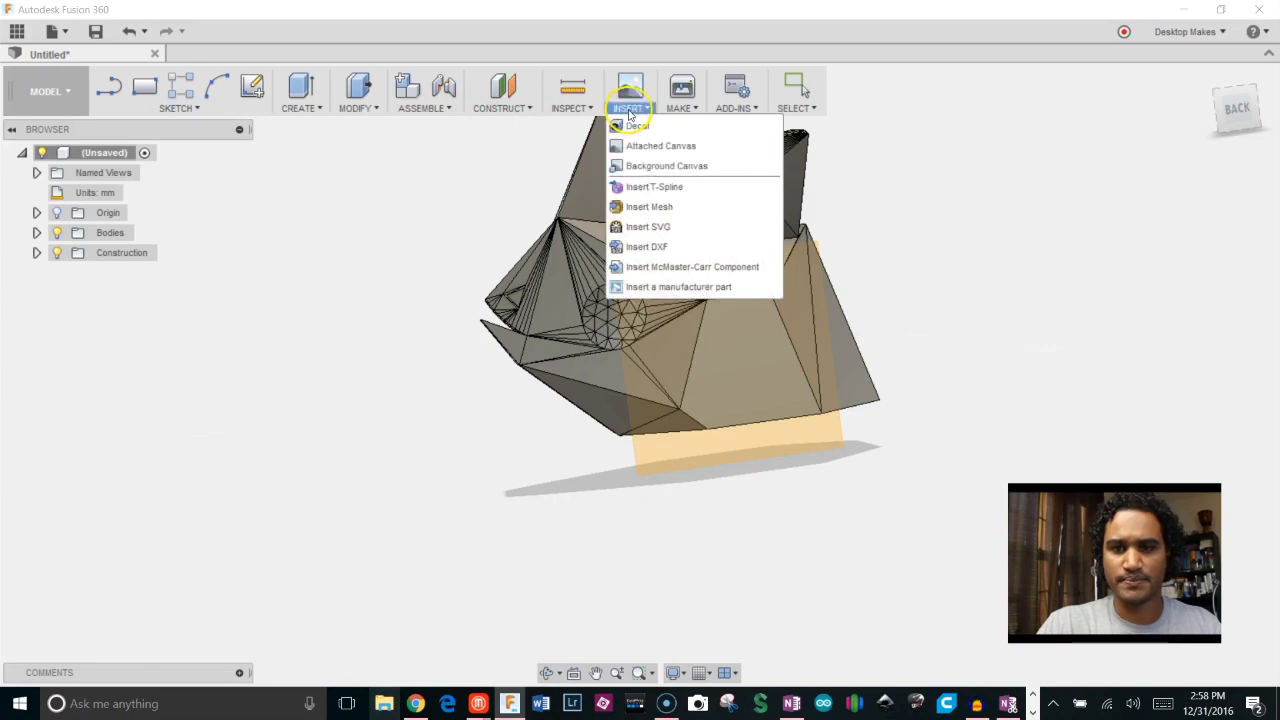
{"action": "left_click", "coordinate": [642, 143]}
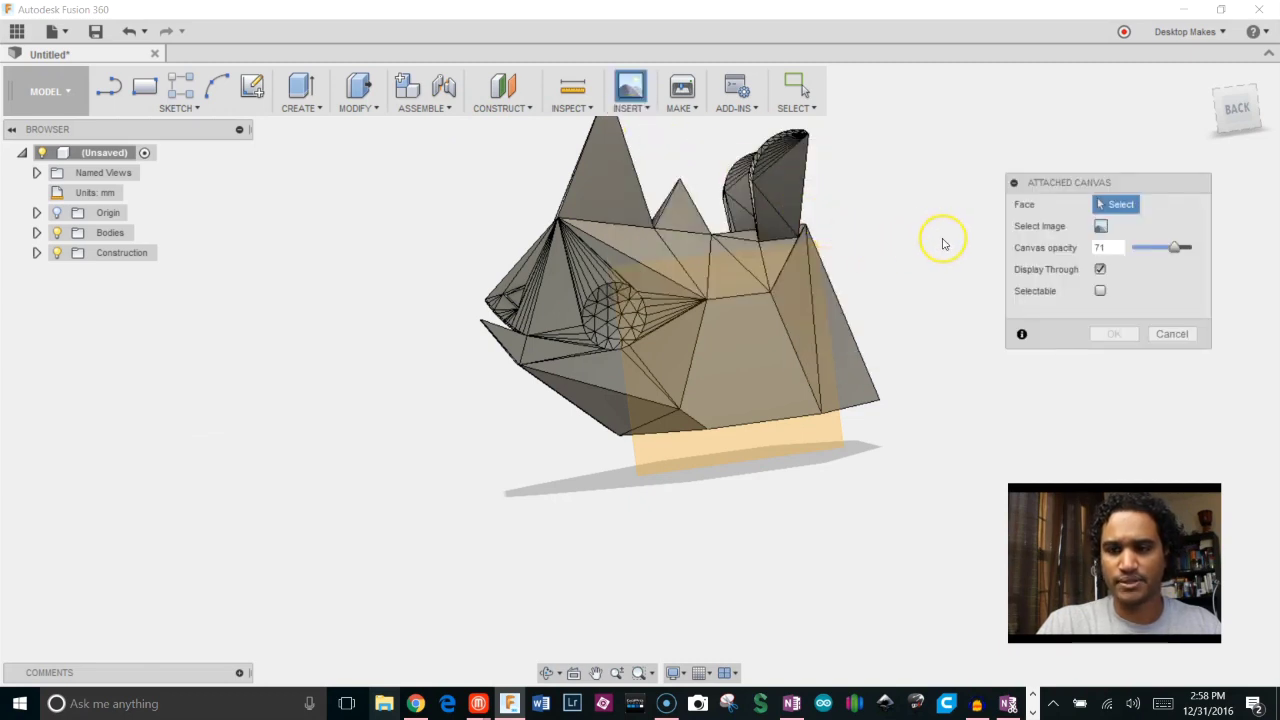
{"action": "left_click", "coordinate": [818, 445]}
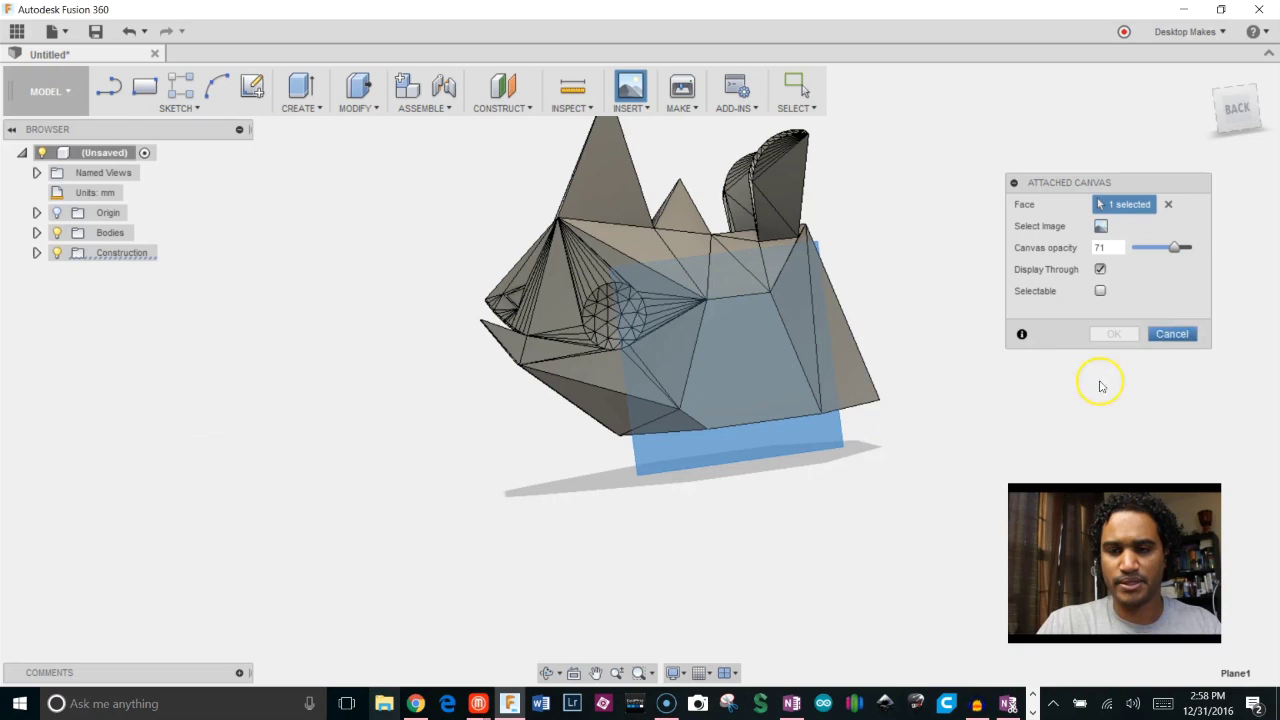
{"action": "left_click", "coordinate": [1100, 227]}
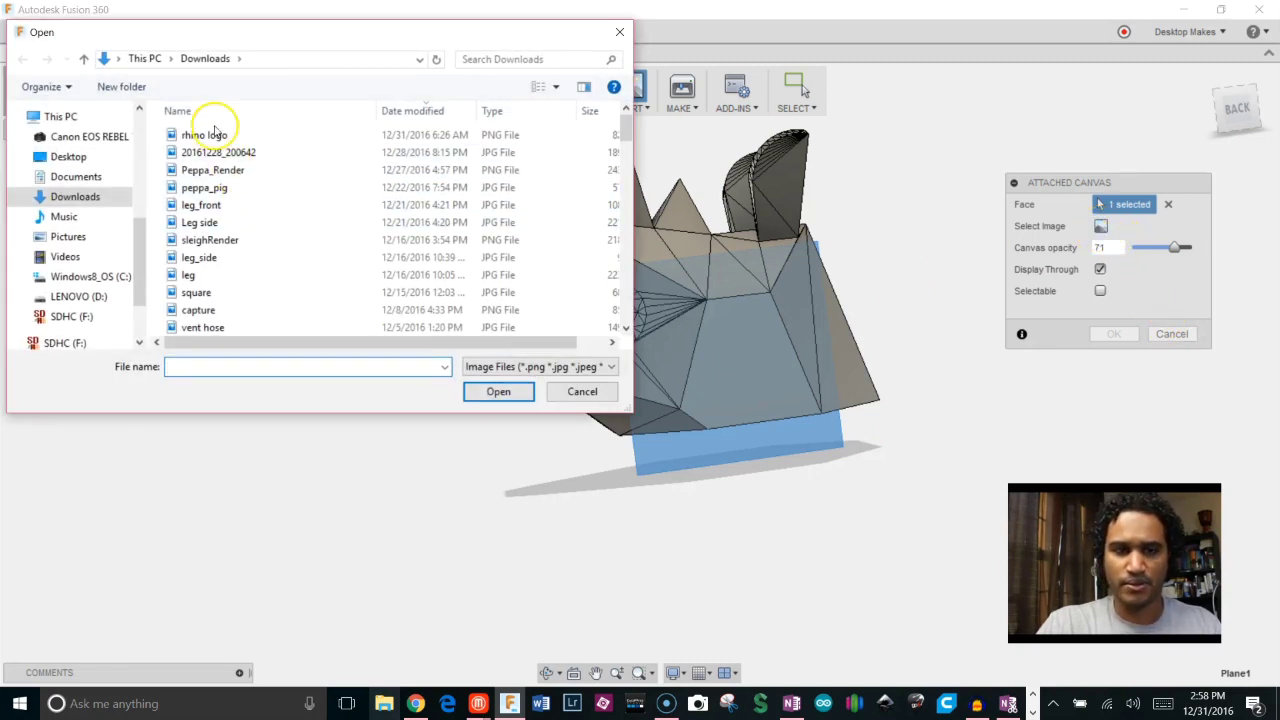
{"action": "double_click", "coordinate": [219, 136]}
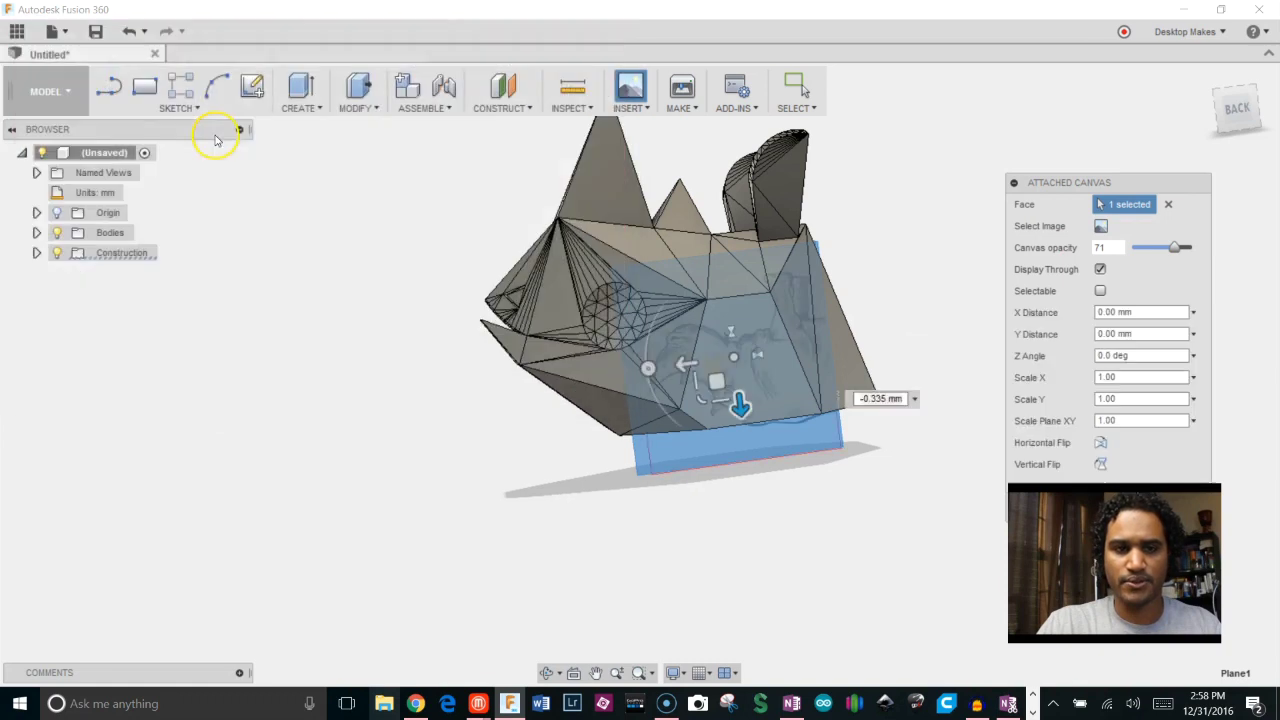
{"action": "middle_click_drag", "start_coordinate": [862, 453], "coordinate": [986, 274], "text": "shift"}
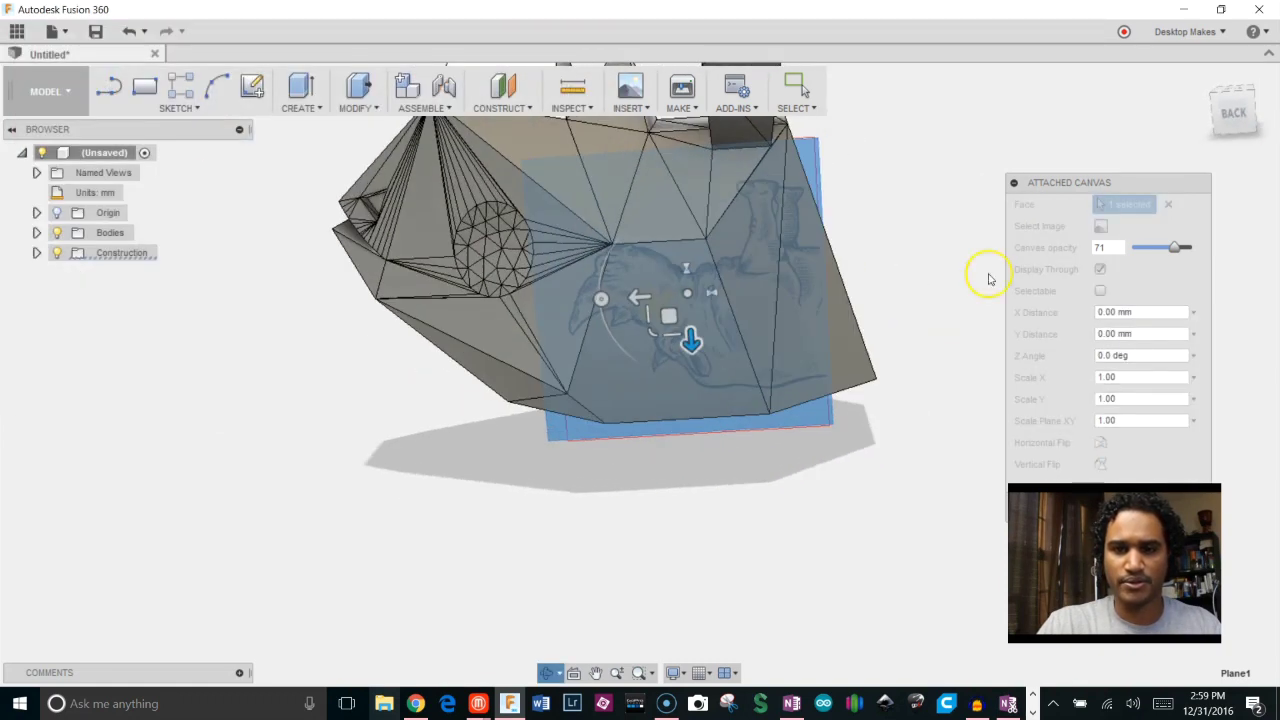
{"action": "middle_click_drag", "start_coordinate": [795, 350], "coordinate": [760, 486], "text": "shift"}
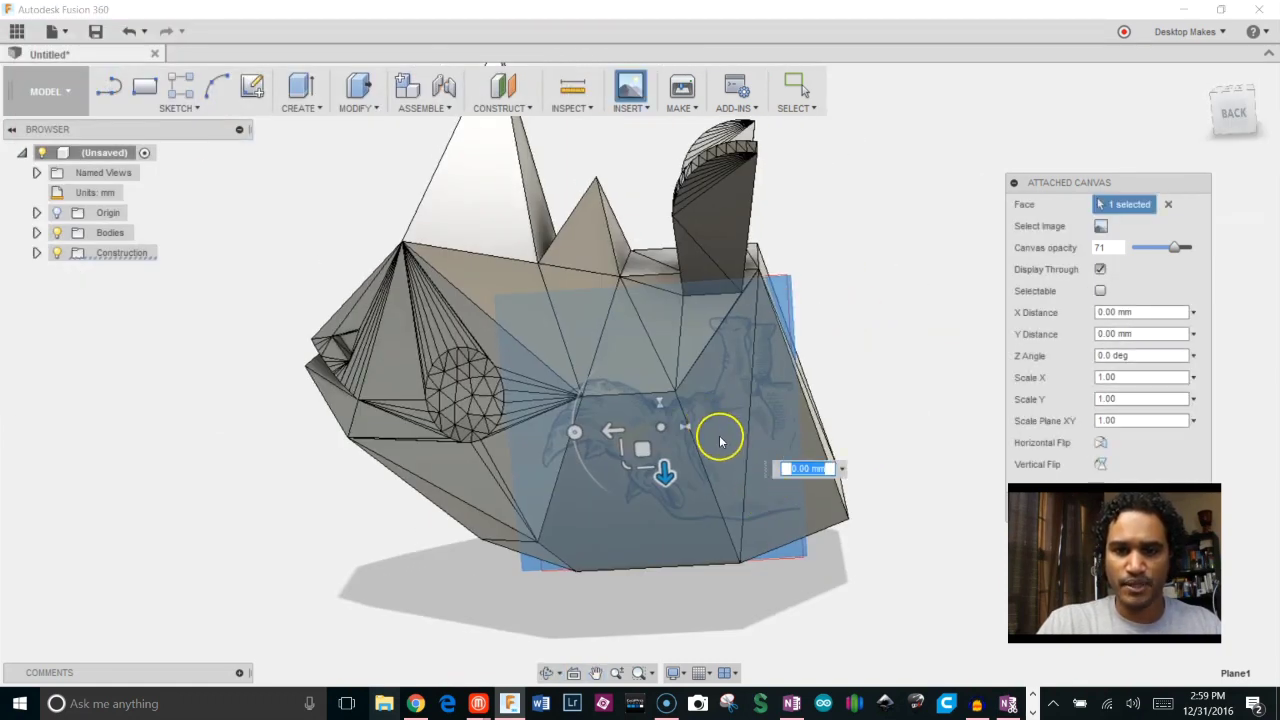
Rotate and horizontally flip the rhino image, slide it across the face, and set opacity to 71.
{"action": "left_click_drag", "start_coordinate": [575, 432], "coordinate": [757, 425]}
{"action": "middle_click_drag", "start_coordinate": [849, 436], "coordinate": [855, 436], "text": "shift"}
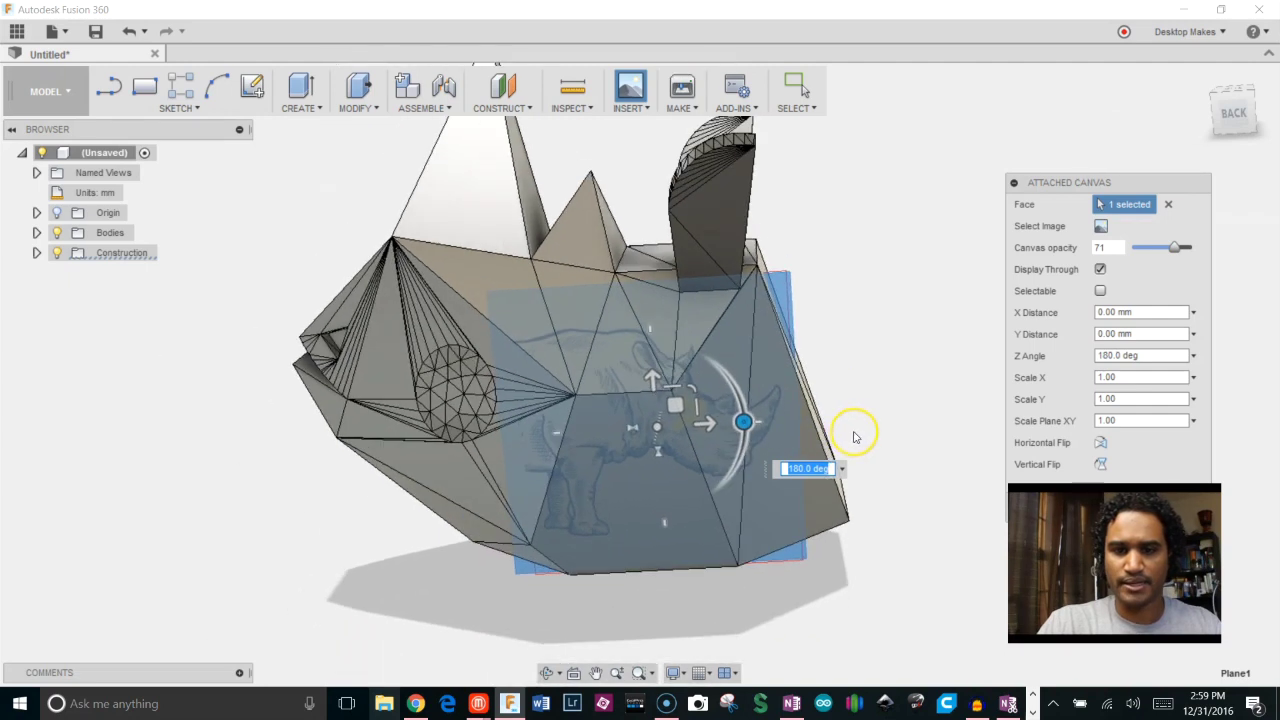
{"action": "left_click", "coordinate": [1100, 444]}
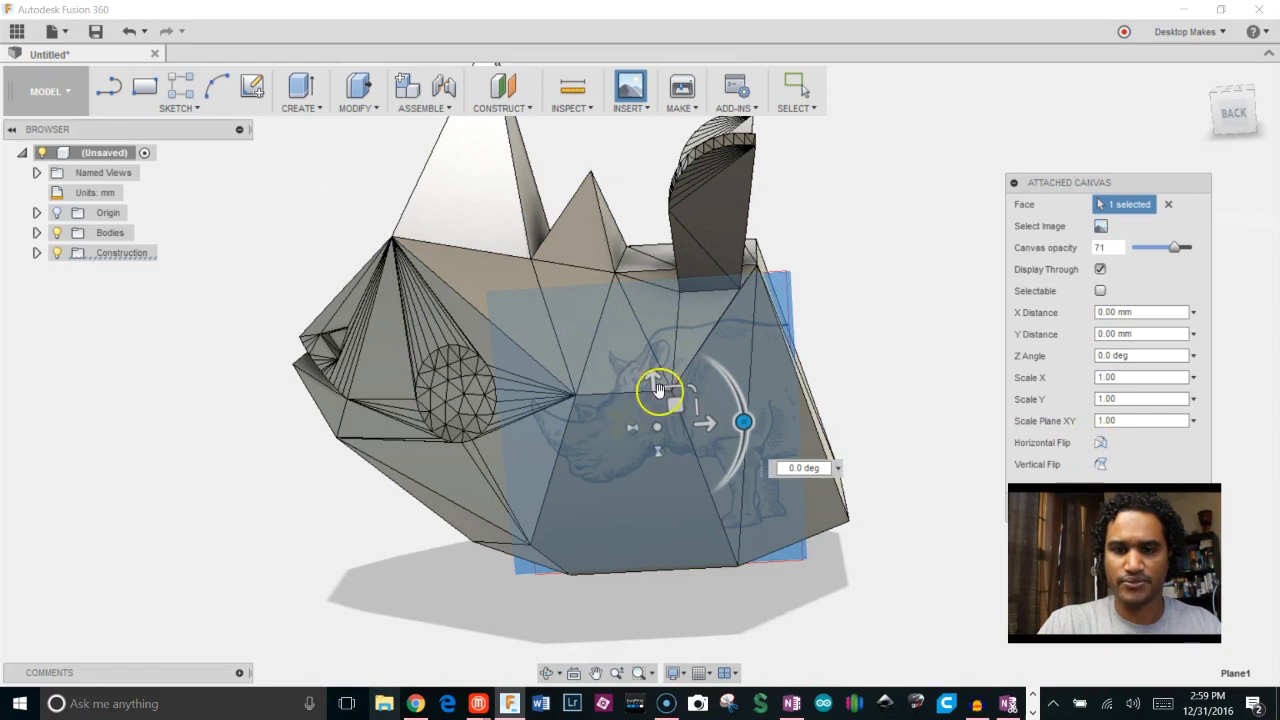
{"action": "left_click_drag", "start_coordinate": [690, 408], "coordinate": [443, 400]}
{"action": "scroll", "coordinate": [443, 400], "scroll_direction": "up", "scroll_amount": 5}
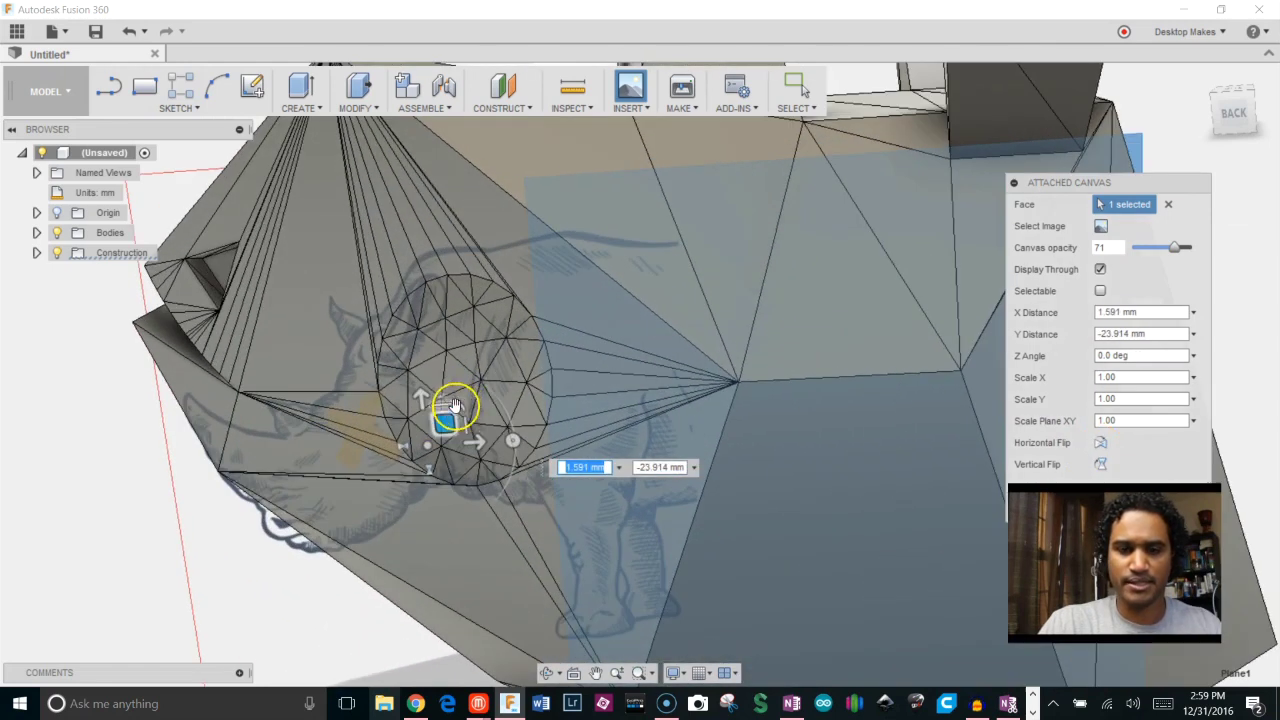
{"action": "middle_click_drag", "start_coordinate": [475, 400], "coordinate": [475, 443], "text": "shift"}
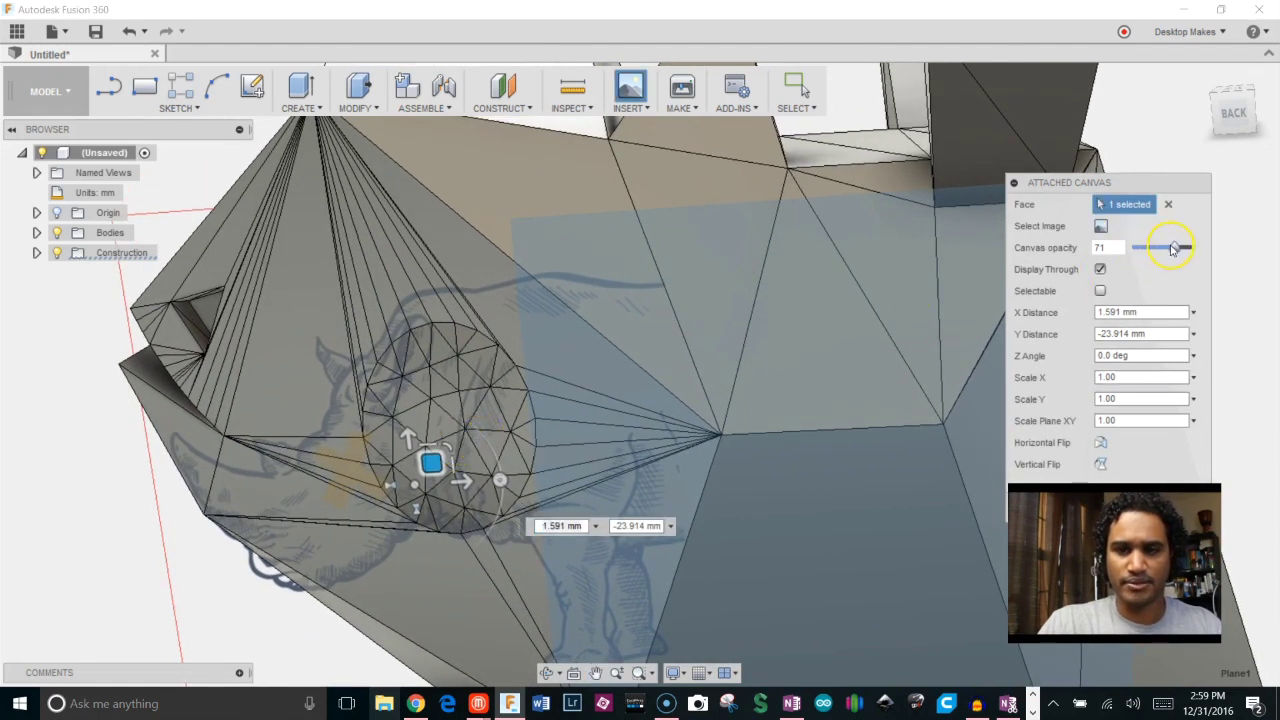
{"action": "mouse_move", "coordinate": [1174, 248]}
{"action": "left_mouse_down"}
{"action": "mouse_move", "coordinate": [1162, 248]}
{"action": "mouse_move", "coordinate": [1186, 248]}
{"action": "left_mouse_up"}
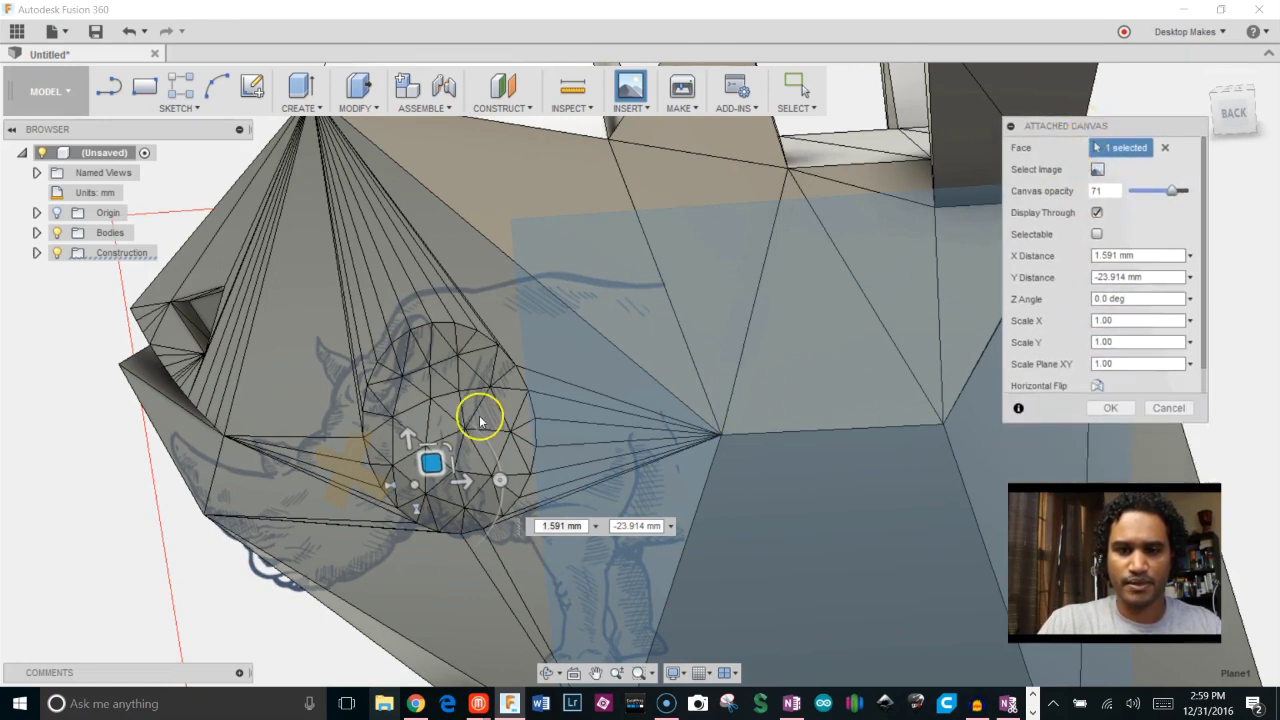
Scale the image up and position it over the side so the eye lines up.
{"action": "left_click_drag", "start_coordinate": [441, 448], "coordinate": [230, 425]}
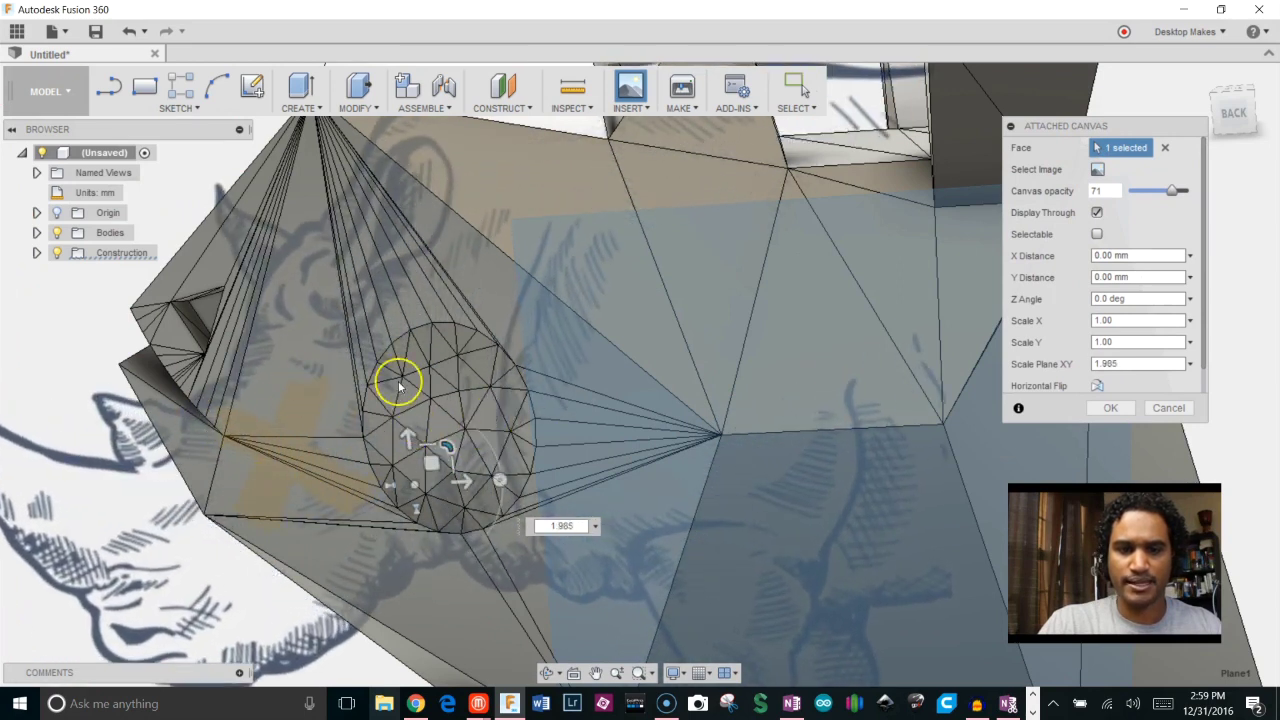
{"action": "left_click", "coordinate": [1236, 116]}
{"action": "scroll", "coordinate": [471, 563], "scroll_direction": "up", "scroll_amount": 3}
{"action": "mouse_move", "coordinate": [429, 514]}
{"action": "middle_mouse_down"}
{"action": "mouse_move", "coordinate": [720, 340]}
{"action": "mouse_move", "coordinate": [593, 512]}
{"action": "middle_mouse_up"}
{"action": "left_click_drag", "start_coordinate": [531, 553], "coordinate": [812, 437]}
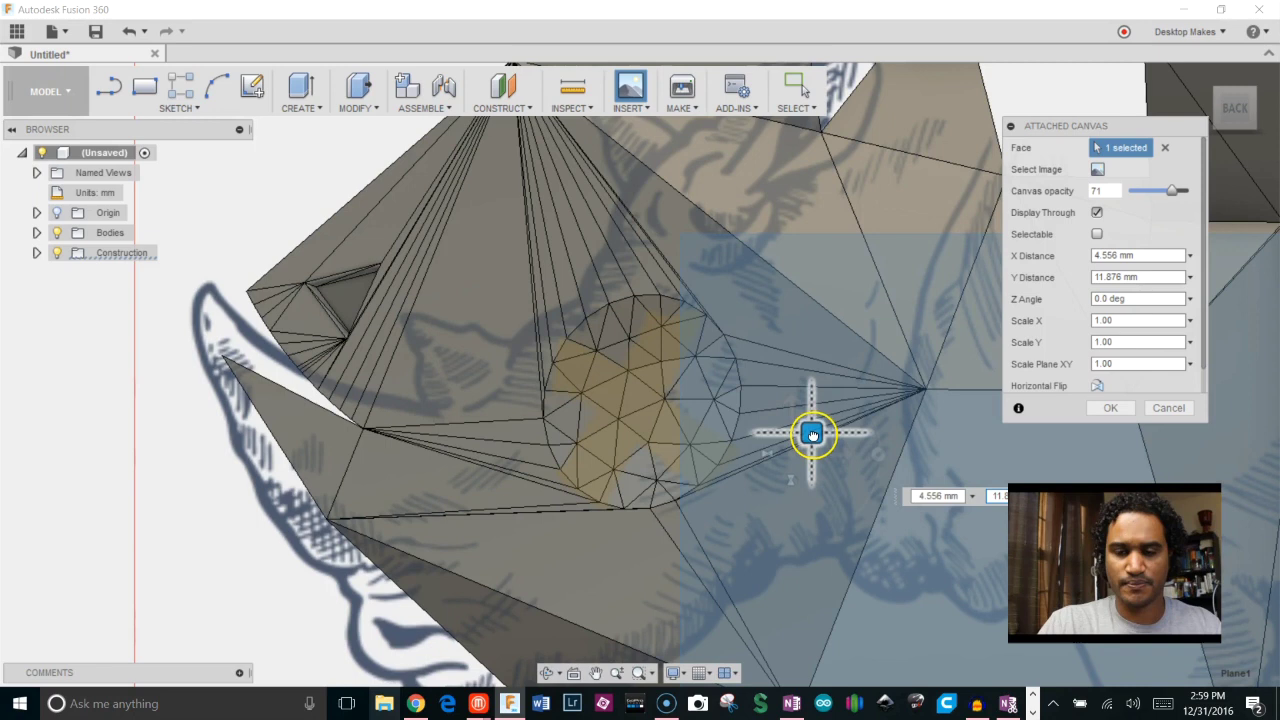
{"action": "mouse_move", "coordinate": [812, 433]}
{"action": "left_mouse_down"}
{"action": "mouse_move", "coordinate": [829, 409]}
{"action": "mouse_move", "coordinate": [831, 421]}
{"action": "left_mouse_up"}
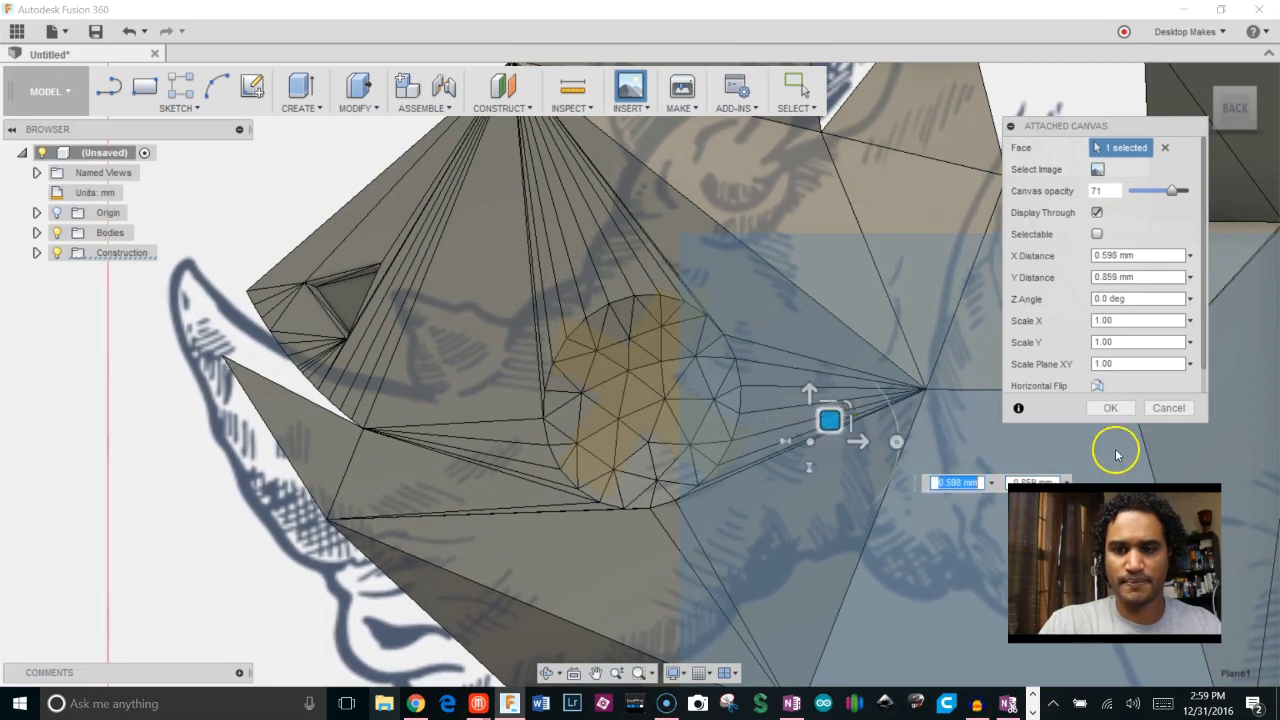
{"action": "left_click", "coordinate": [1111, 410]}
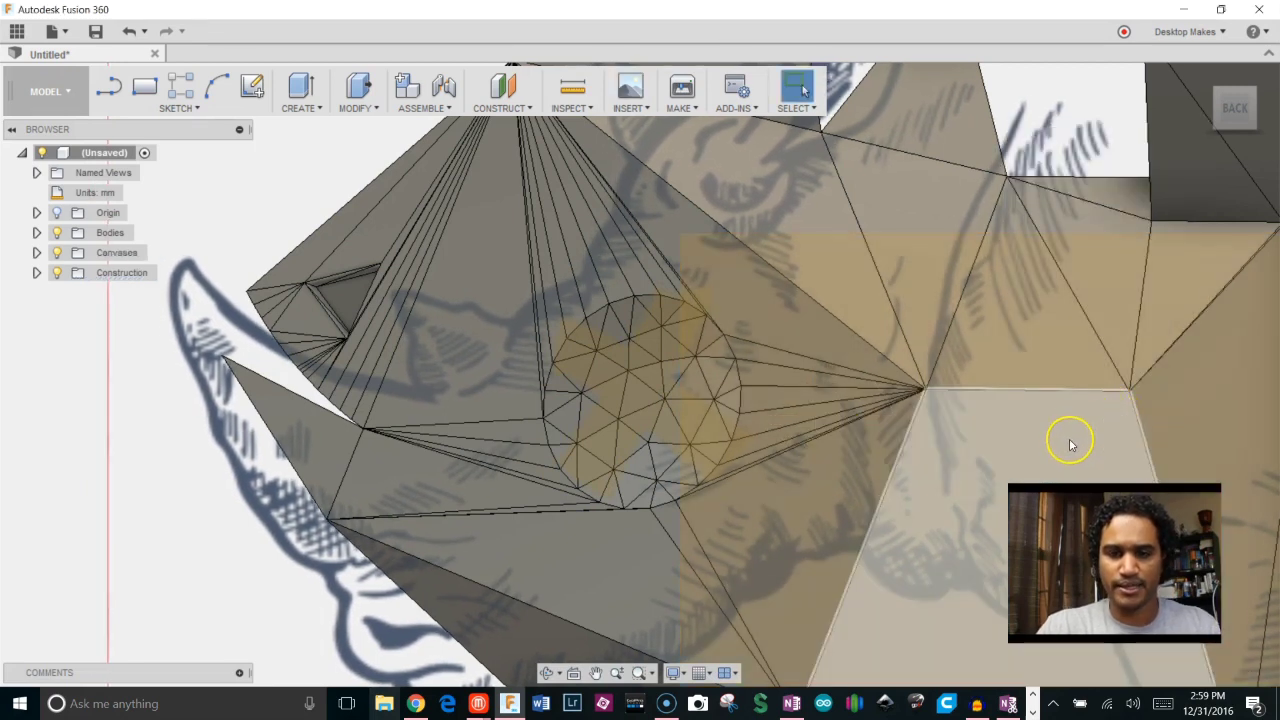
Hide the rhino body so only the logo canvas shows, and start a new sketch.
{"action": "left_click", "coordinate": [57, 233]}
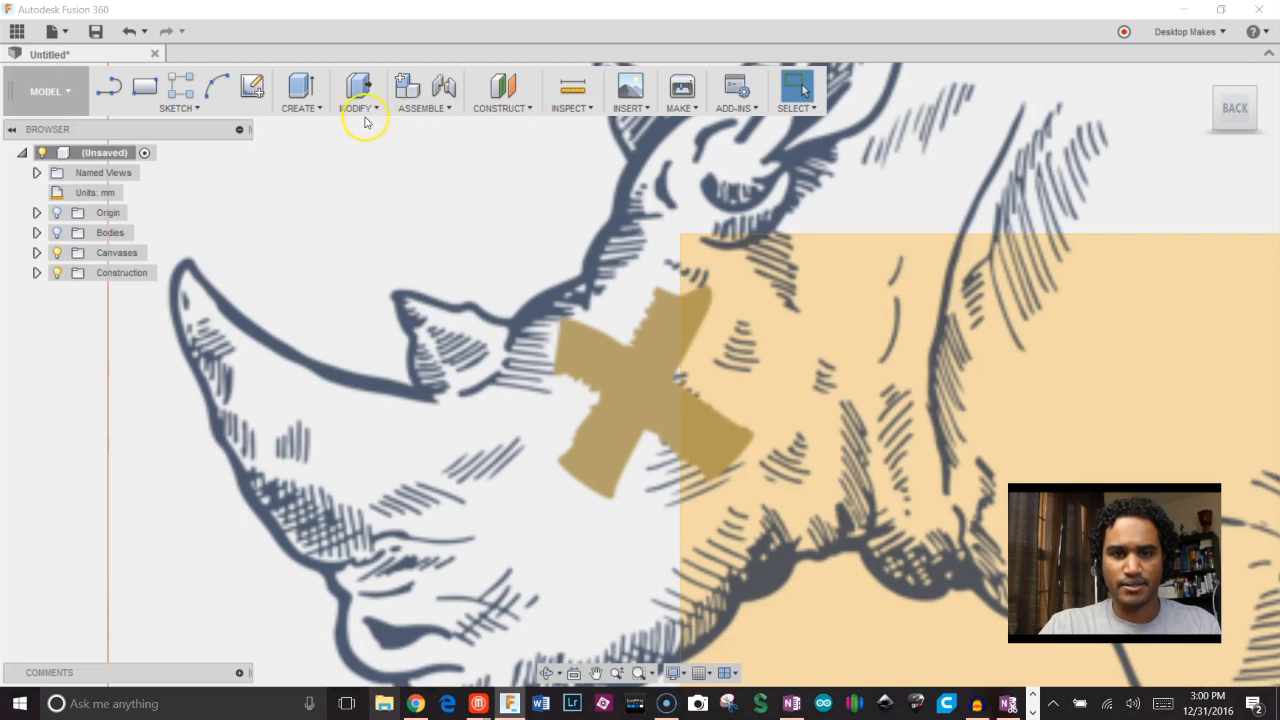
{"action": "left_click", "coordinate": [180, 108]}
Sketch on the image plane and trace lines around the X's upper and left arms.
{"action": "left_click", "coordinate": [205, 124]}
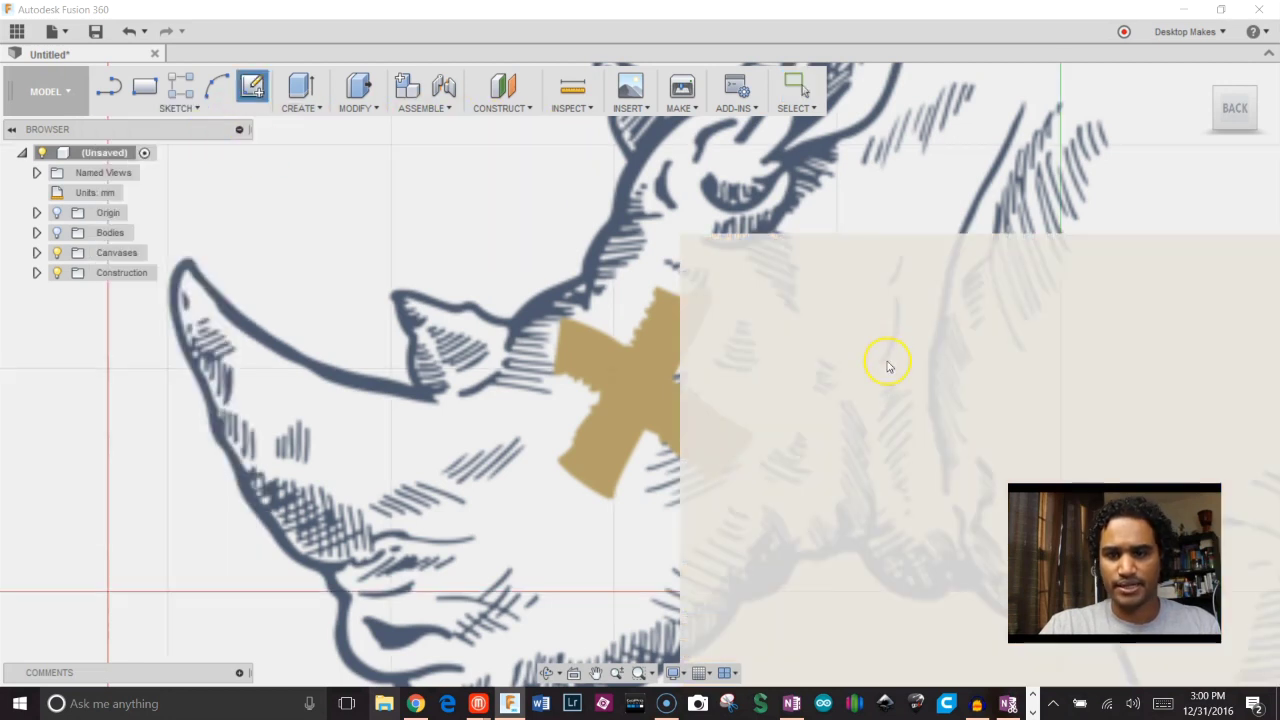
{"action": "left_click", "coordinate": [873, 362]}
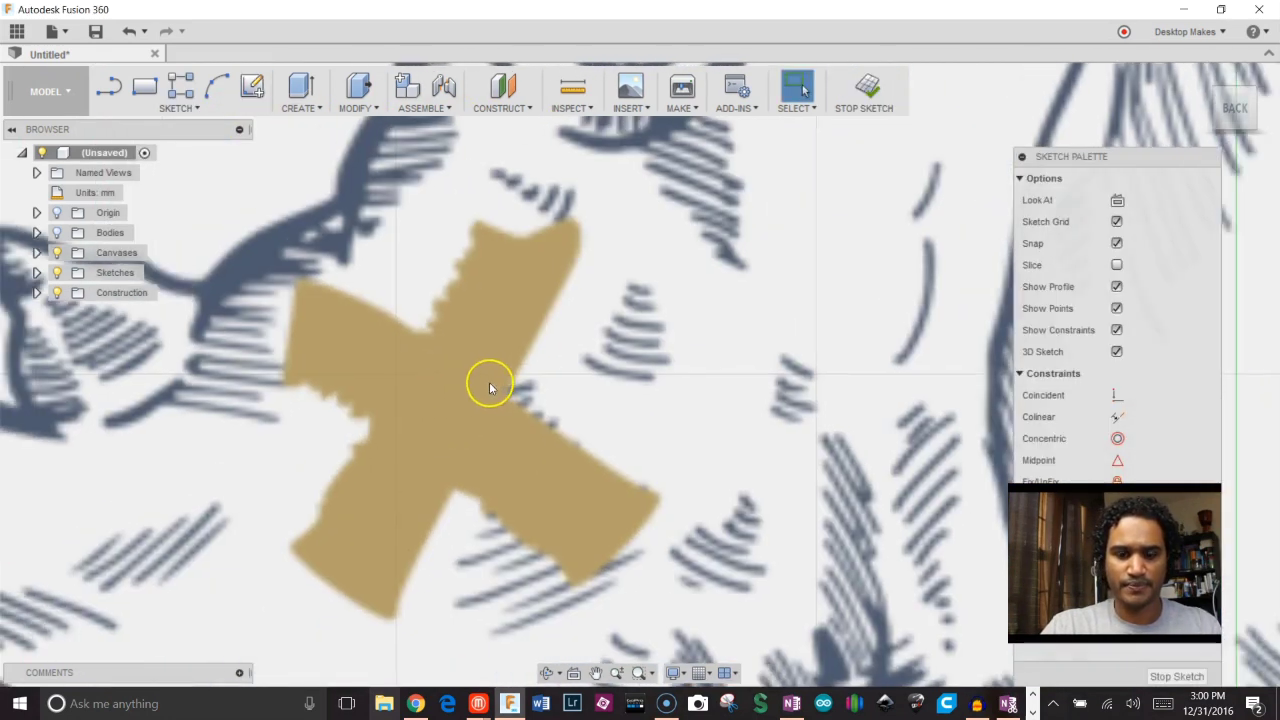
{"action": "key", "text": "l"}
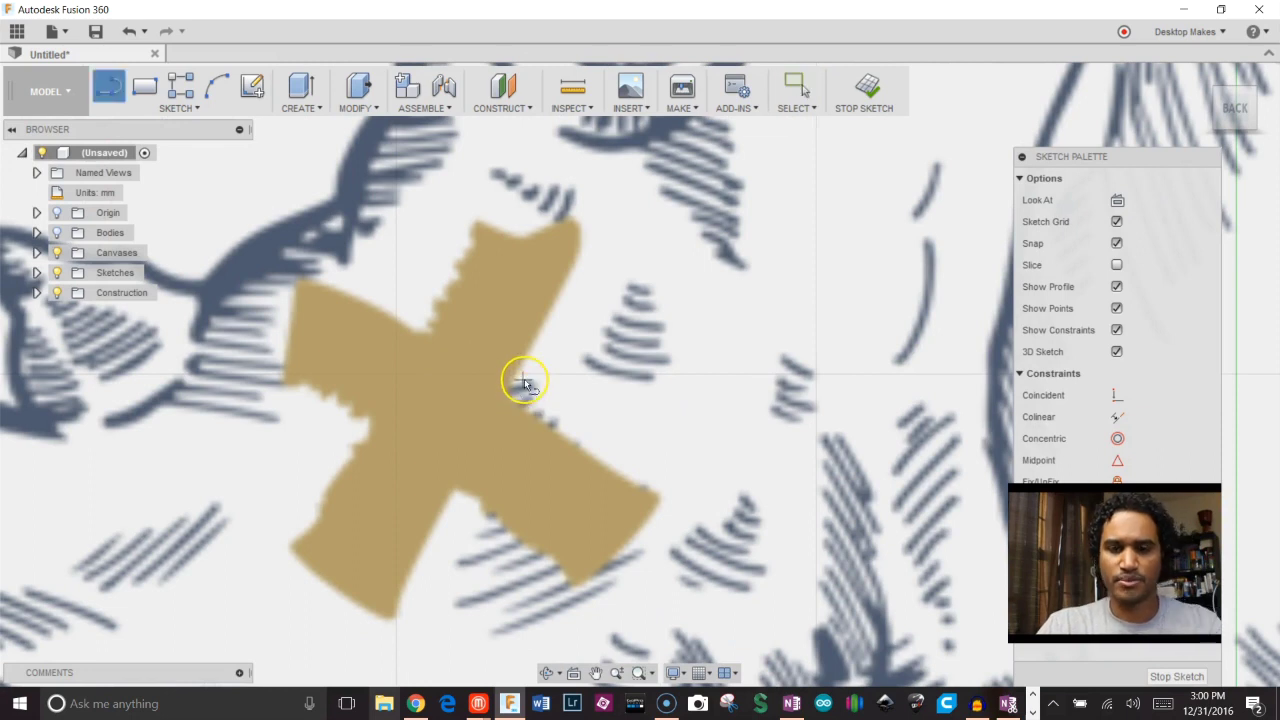
{"action": "left_click", "coordinate": [511, 397]}
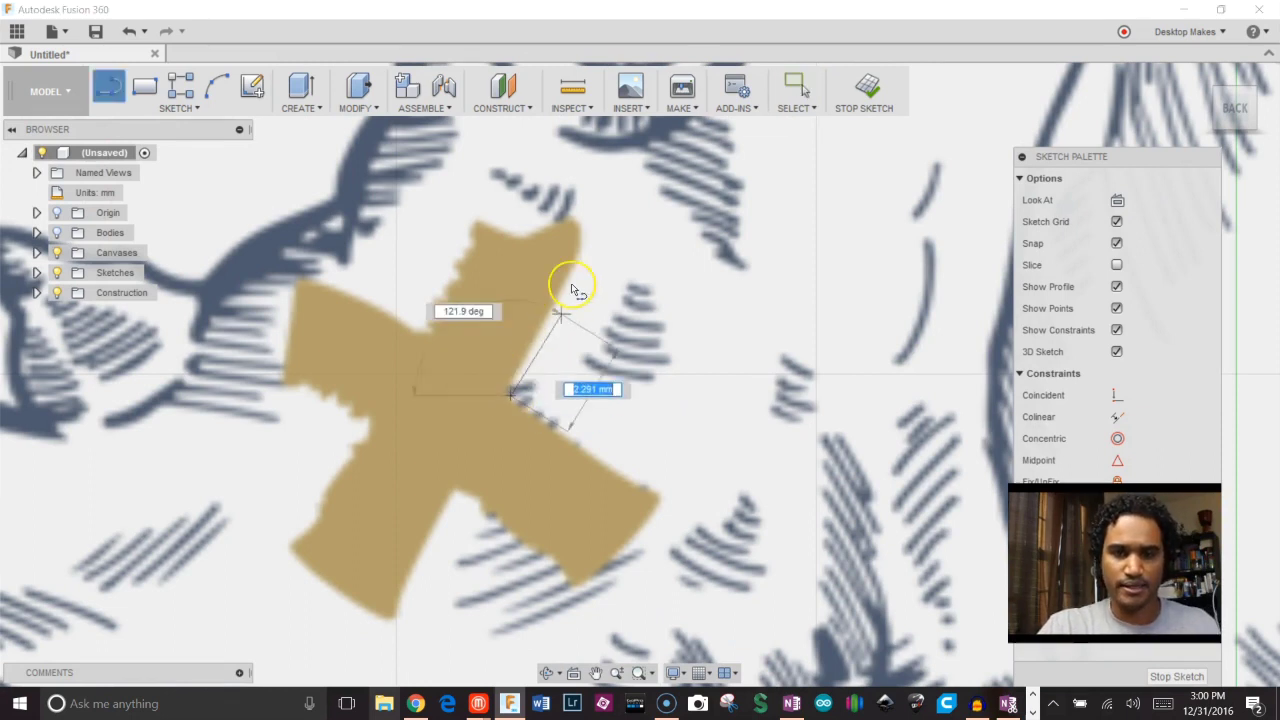
{"action": "left_click", "coordinate": [576, 218]}
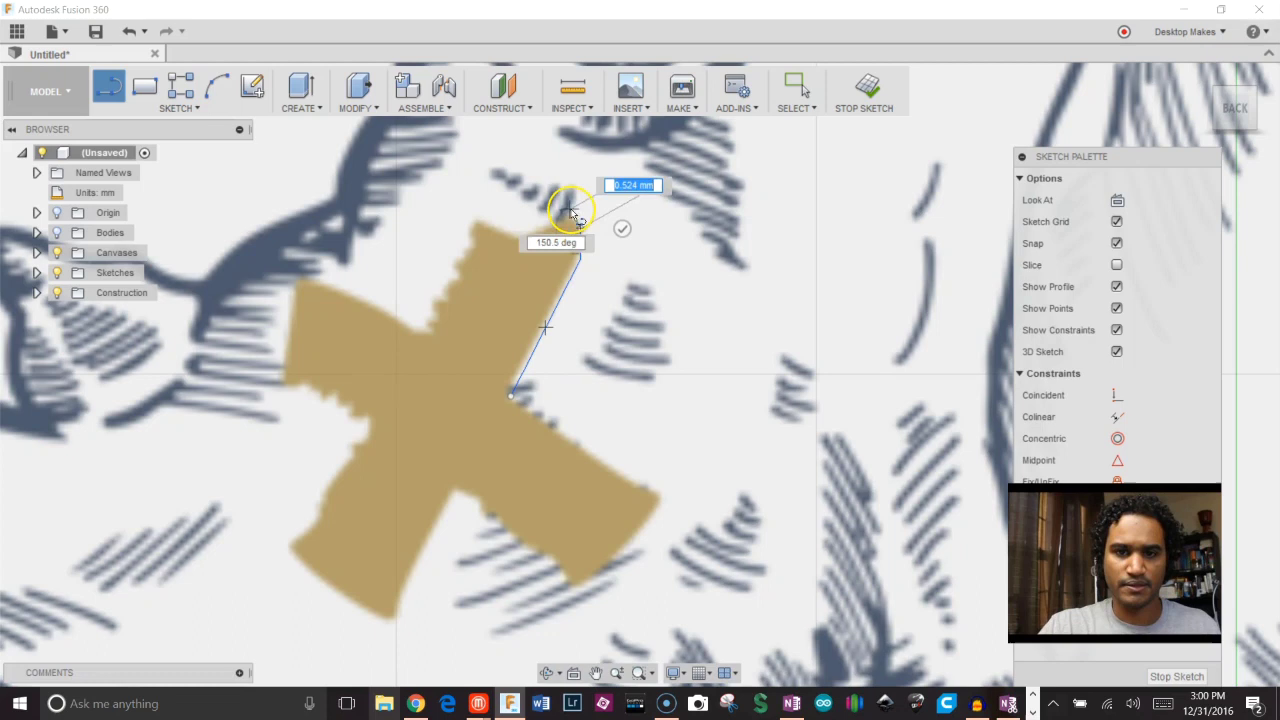
{"action": "left_click", "coordinate": [490, 224]}
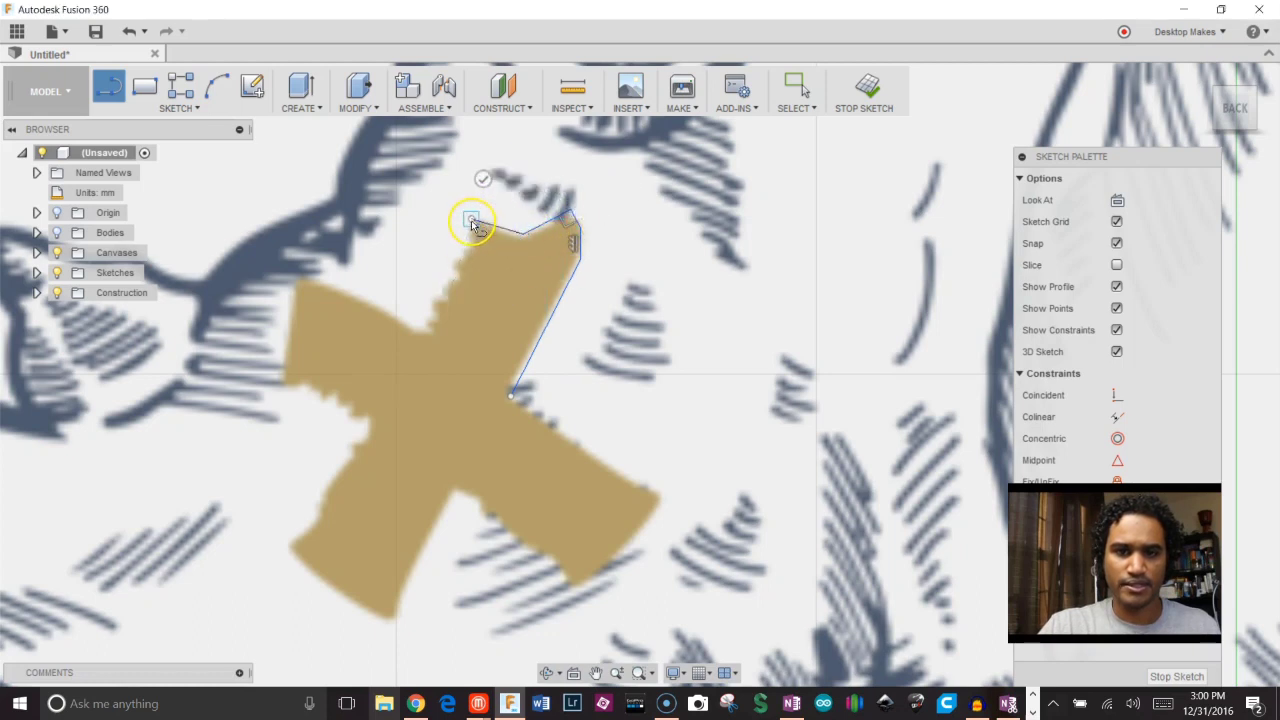
{"action": "left_click", "coordinate": [471, 218]}
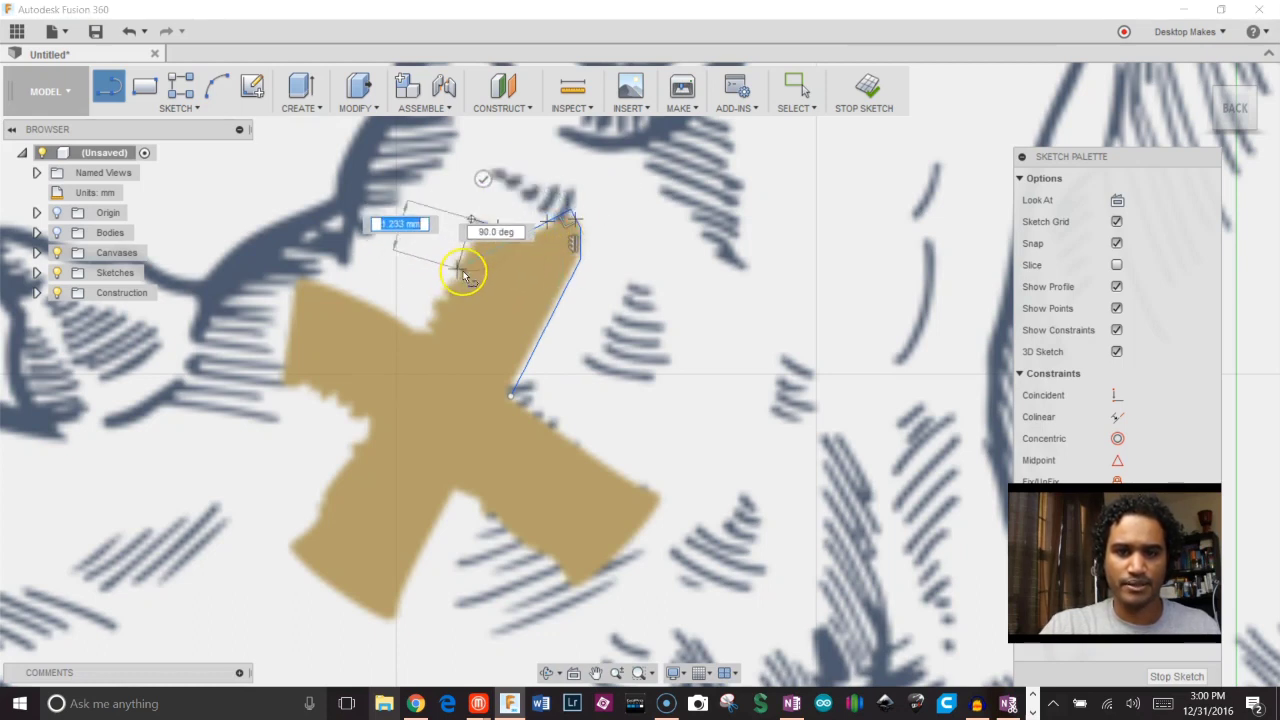
{"action": "left_click", "coordinate": [432, 330]}
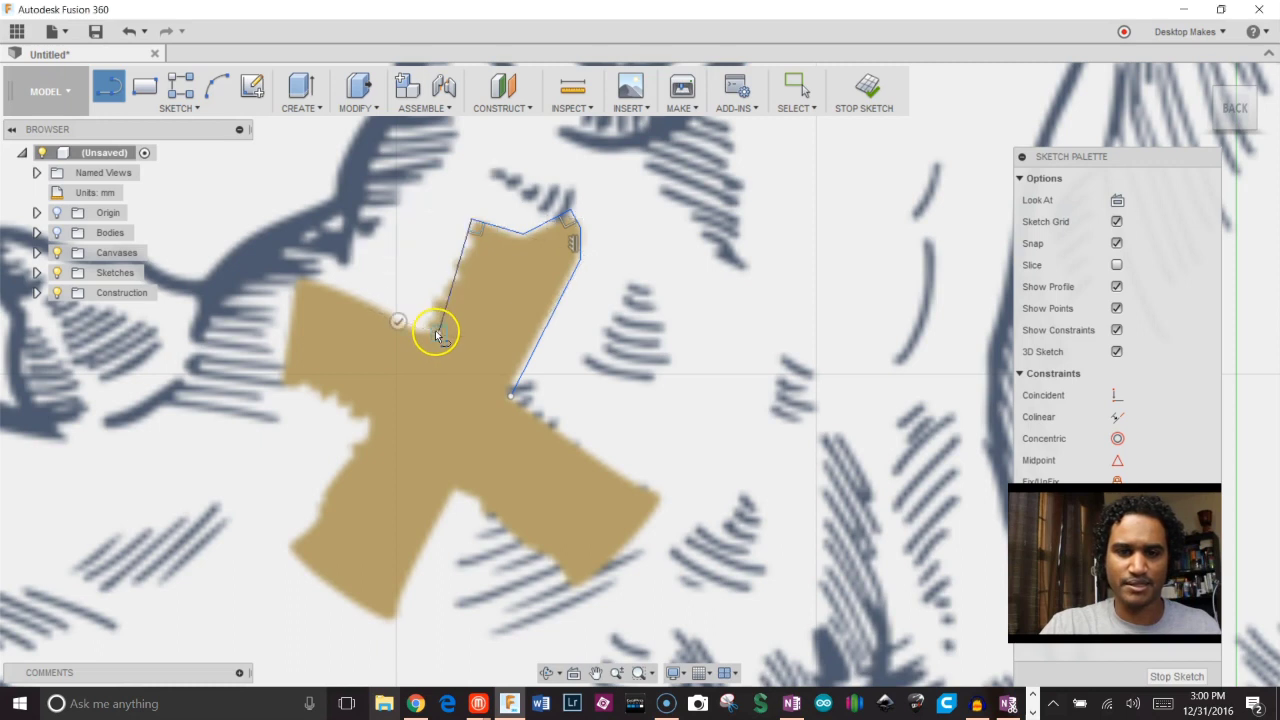
{"action": "left_click", "coordinate": [302, 278]}
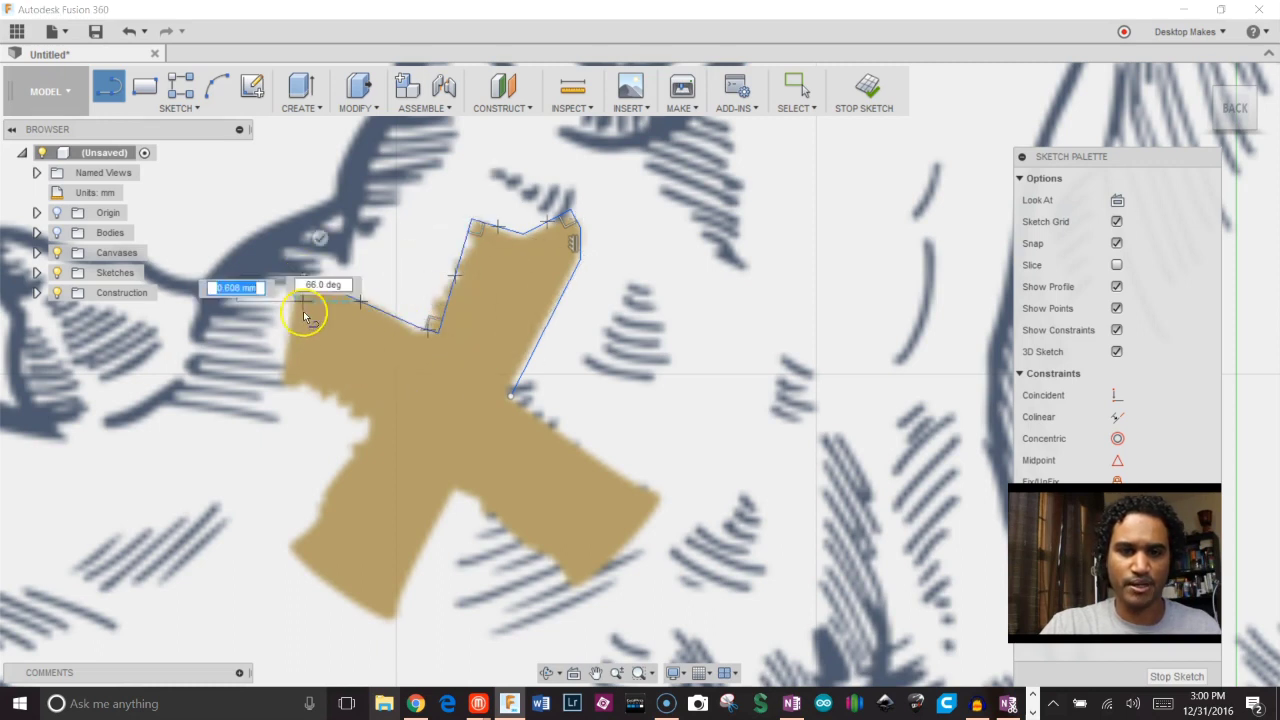
{"action": "left_click", "coordinate": [275, 389]}
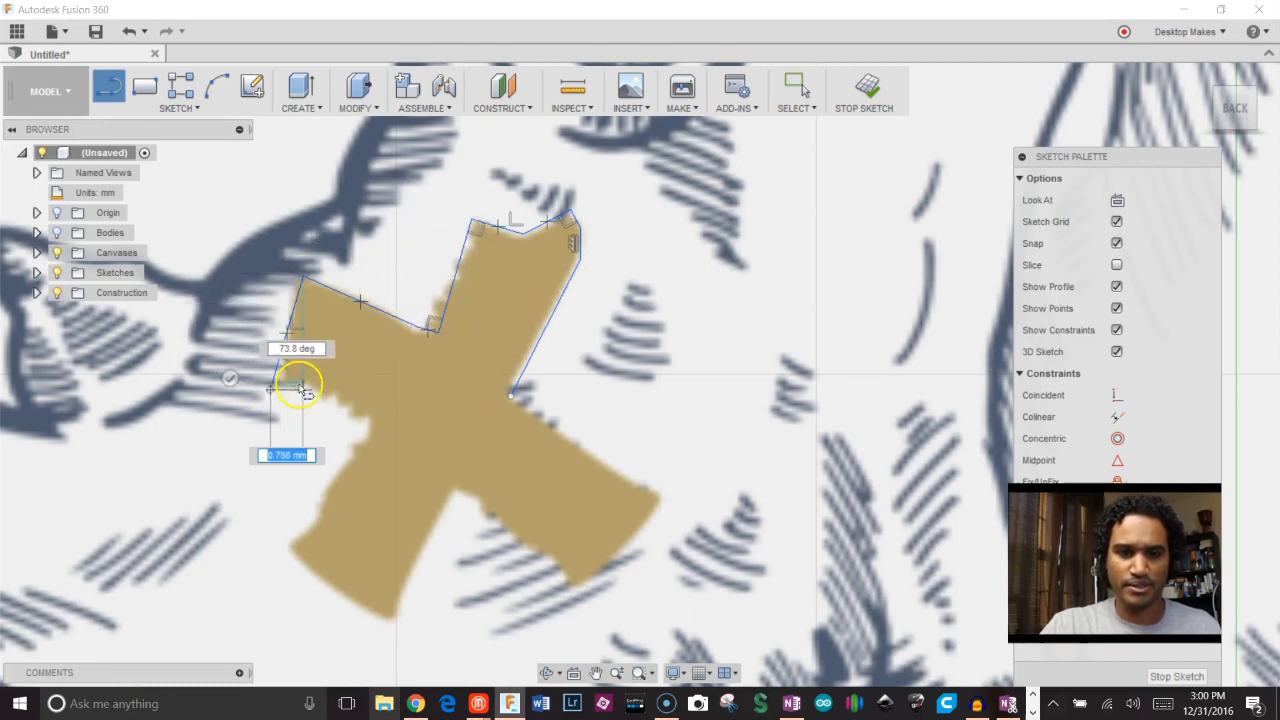
{"action": "left_click", "coordinate": [366, 421]}
Trace the X's lower and right arms, close the outline, and finish the sketch.
{"action": "left_click", "coordinate": [371, 431]}
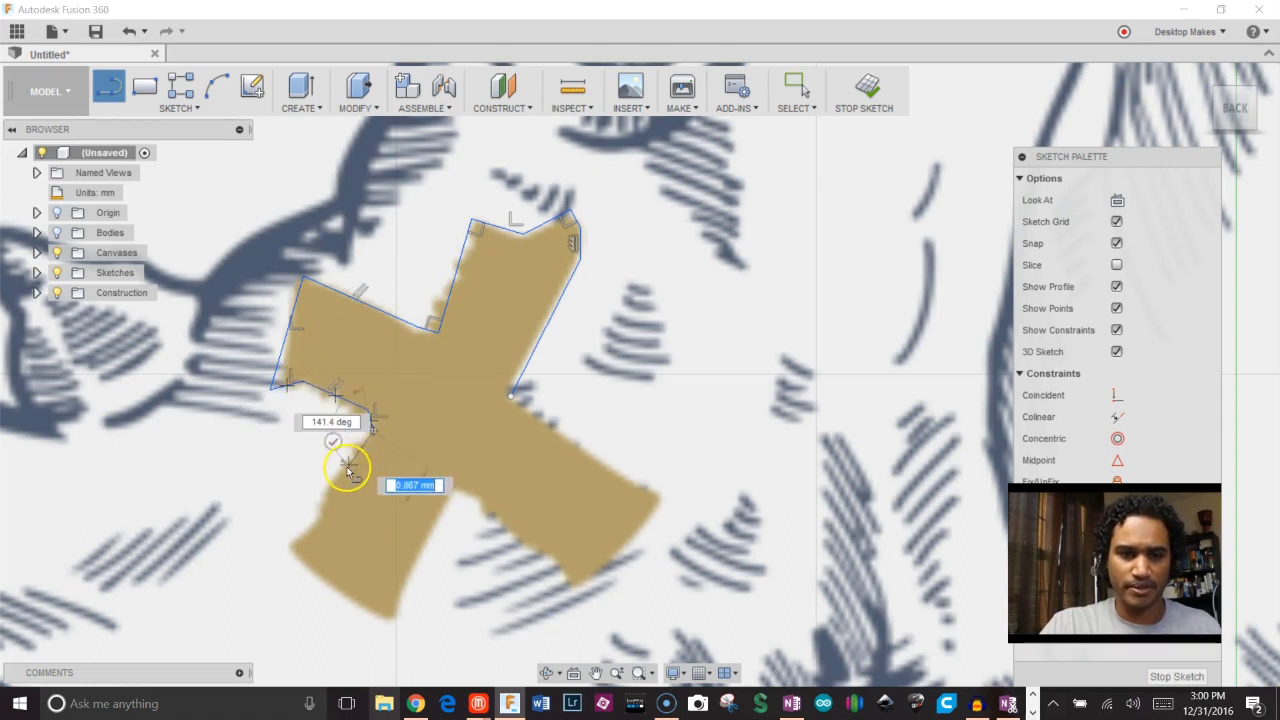
{"action": "left_click", "coordinate": [323, 483]}
{"action": "left_click", "coordinate": [320, 520]}
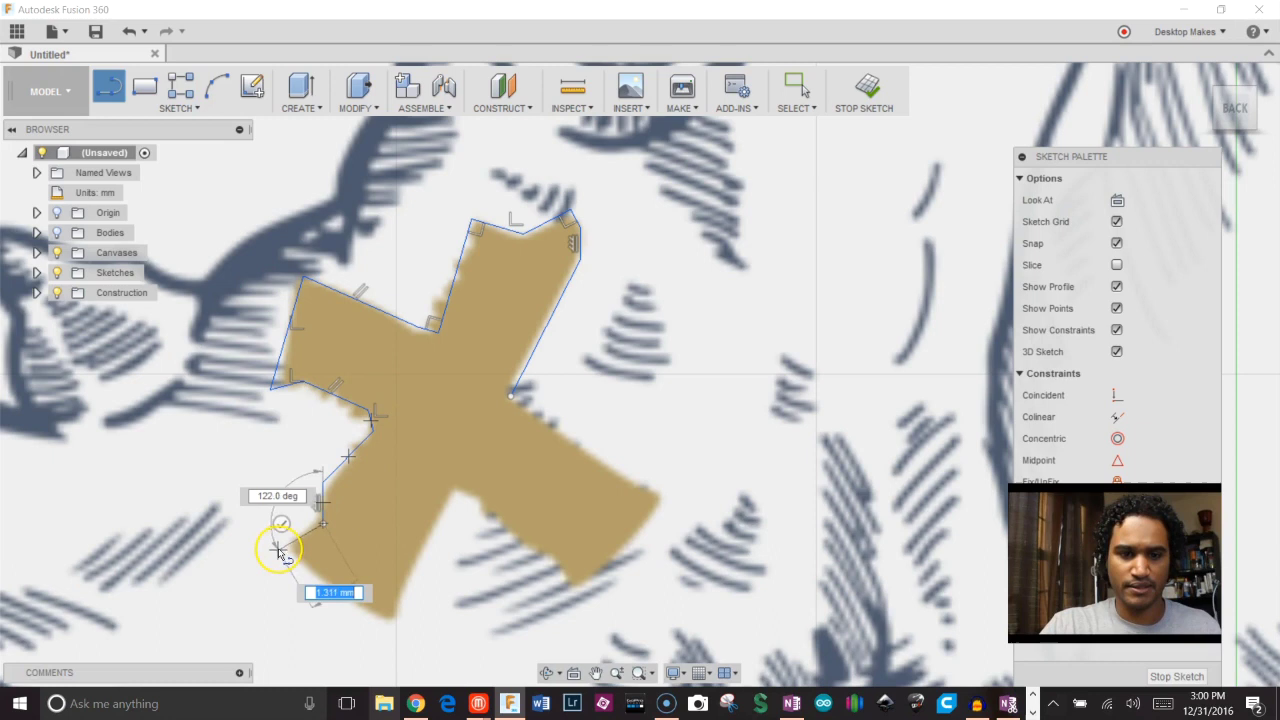
{"action": "left_click", "coordinate": [288, 545]}
{"action": "left_click", "coordinate": [381, 614]}
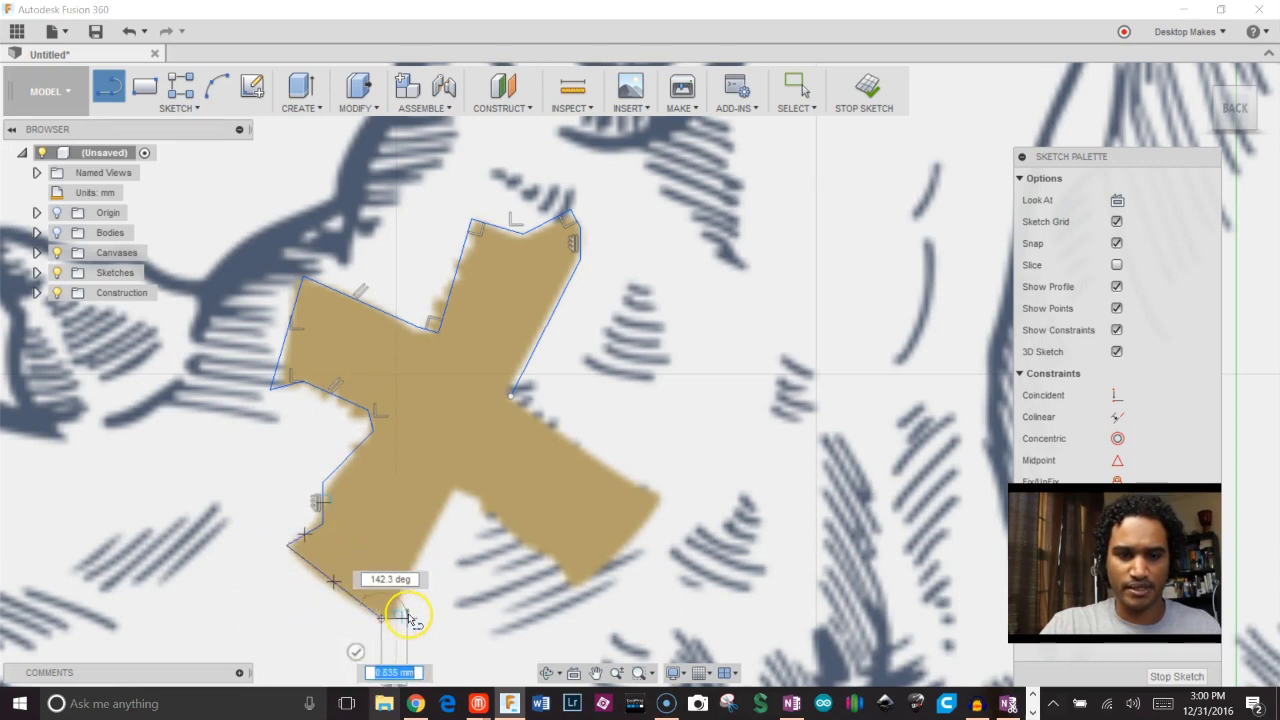
{"action": "left_click", "coordinate": [409, 581]}
{"action": "left_click", "coordinate": [462, 499]}
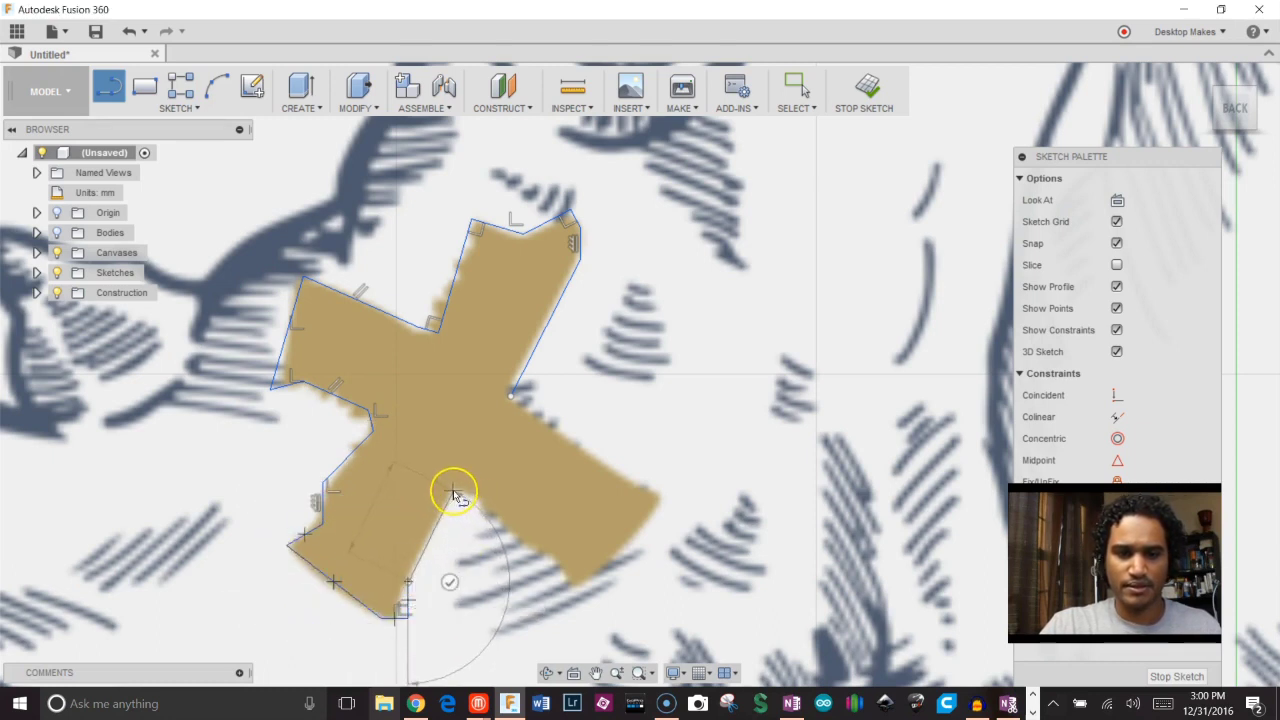
{"action": "left_click", "coordinate": [545, 550]}
{"action": "mouse_move", "coordinate": [549, 556]}
{"action": "left_mouse_down"}
{"action": "mouse_move", "coordinate": [557, 571]}
{"action": "mouse_move", "coordinate": [666, 500]}
{"action": "mouse_move", "coordinate": [631, 554]}
{"action": "mouse_move", "coordinate": [660, 499]}
{"action": "mouse_move", "coordinate": [629, 491]}
{"action": "mouse_move", "coordinate": [514, 394]}
{"action": "mouse_move", "coordinate": [512, 405]}
{"action": "left_mouse_up"}
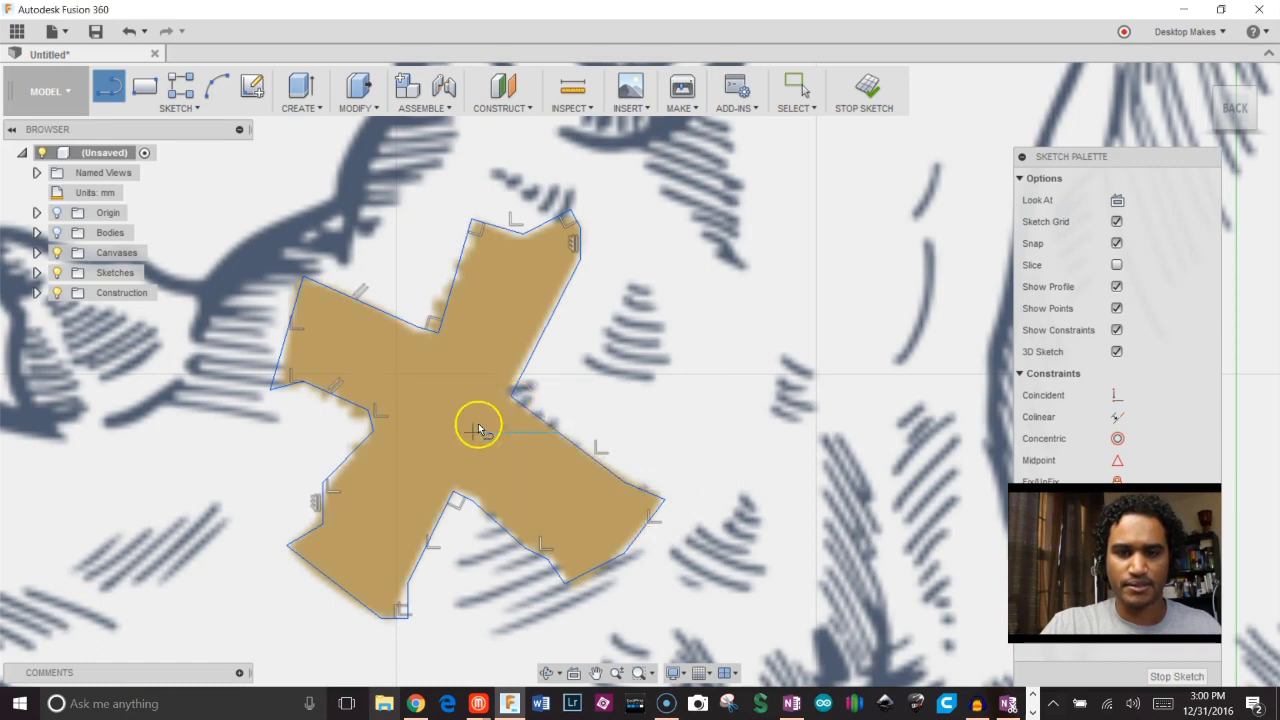
{"action": "left_click", "coordinate": [869, 92]}
Hide the rhino canvas and select the closed X-shaped profile (43.032 mm²).
{"action": "mouse_move", "coordinate": [620, 480]}
{"action": "middle_mouse_down", "text": "shift"}
{"action": "mouse_move", "coordinate": [614, 463]}
{"action": "mouse_move", "coordinate": [668, 400]}
{"action": "middle_mouse_up", "text": "shift"}
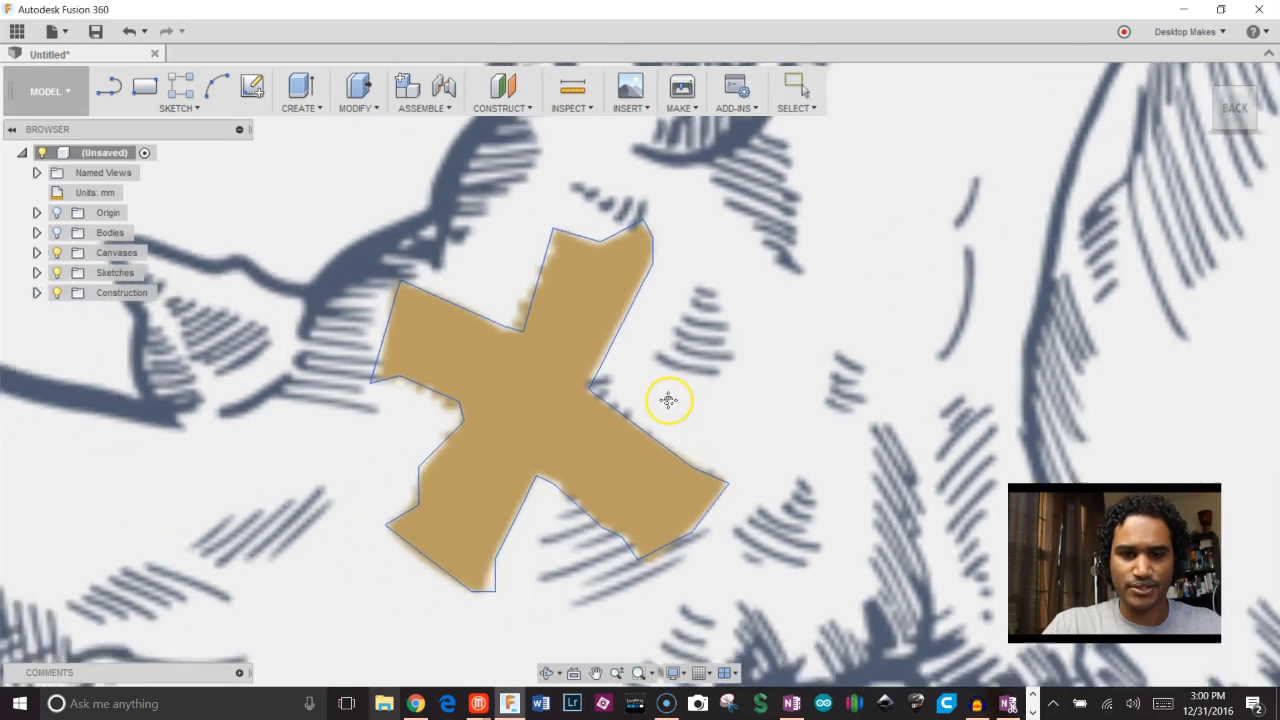
{"action": "scroll", "coordinate": [668, 400], "scroll_direction": "down", "scroll_amount": 6}
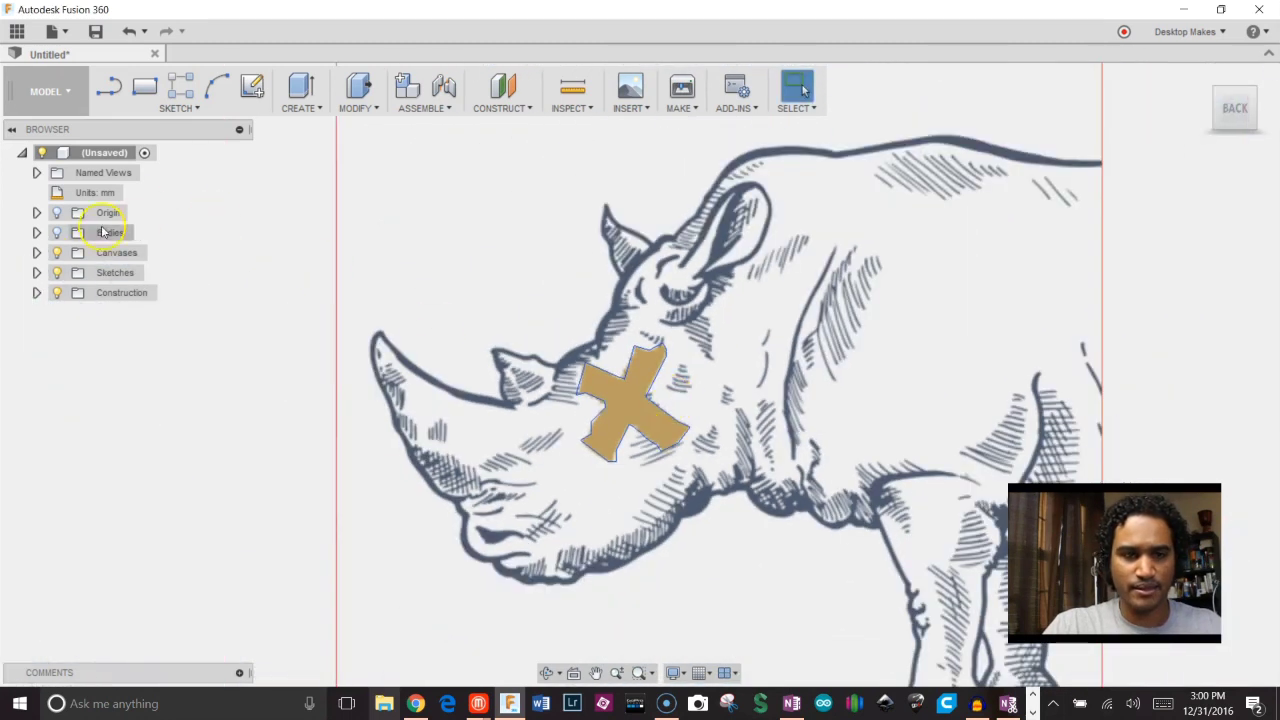
{"action": "left_click", "coordinate": [57, 252]}
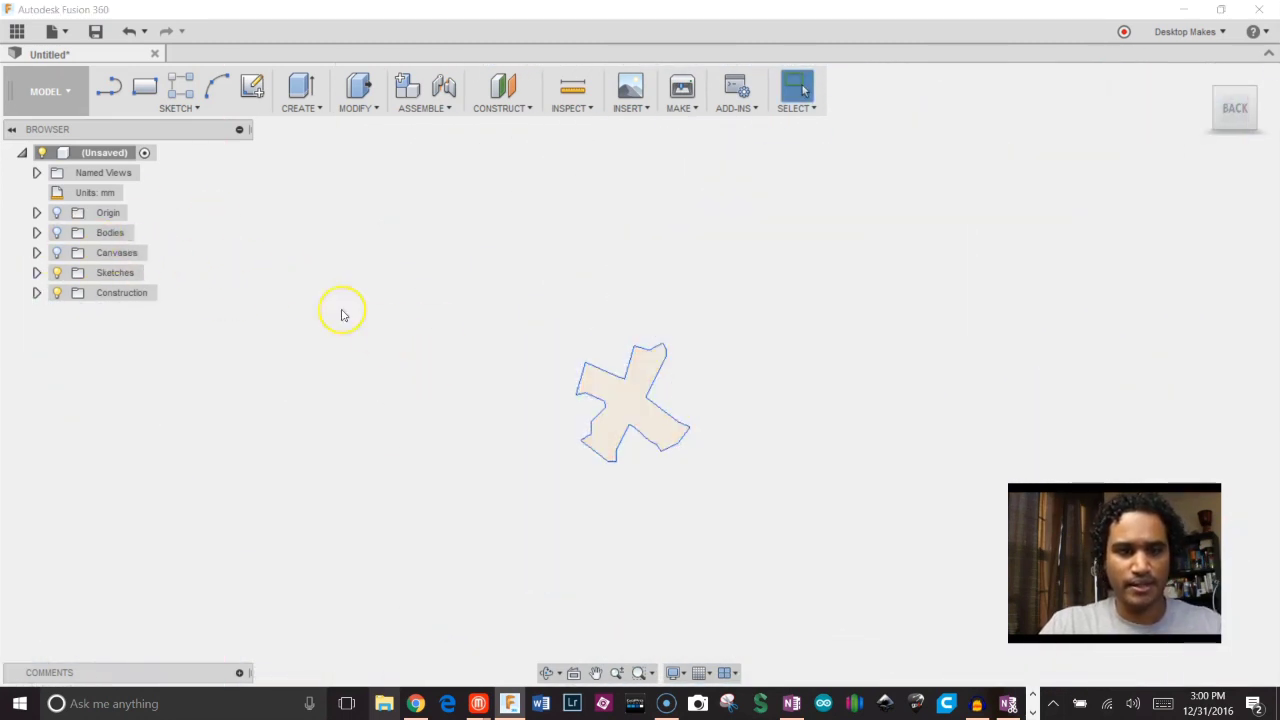
{"action": "left_click", "coordinate": [633, 405]}
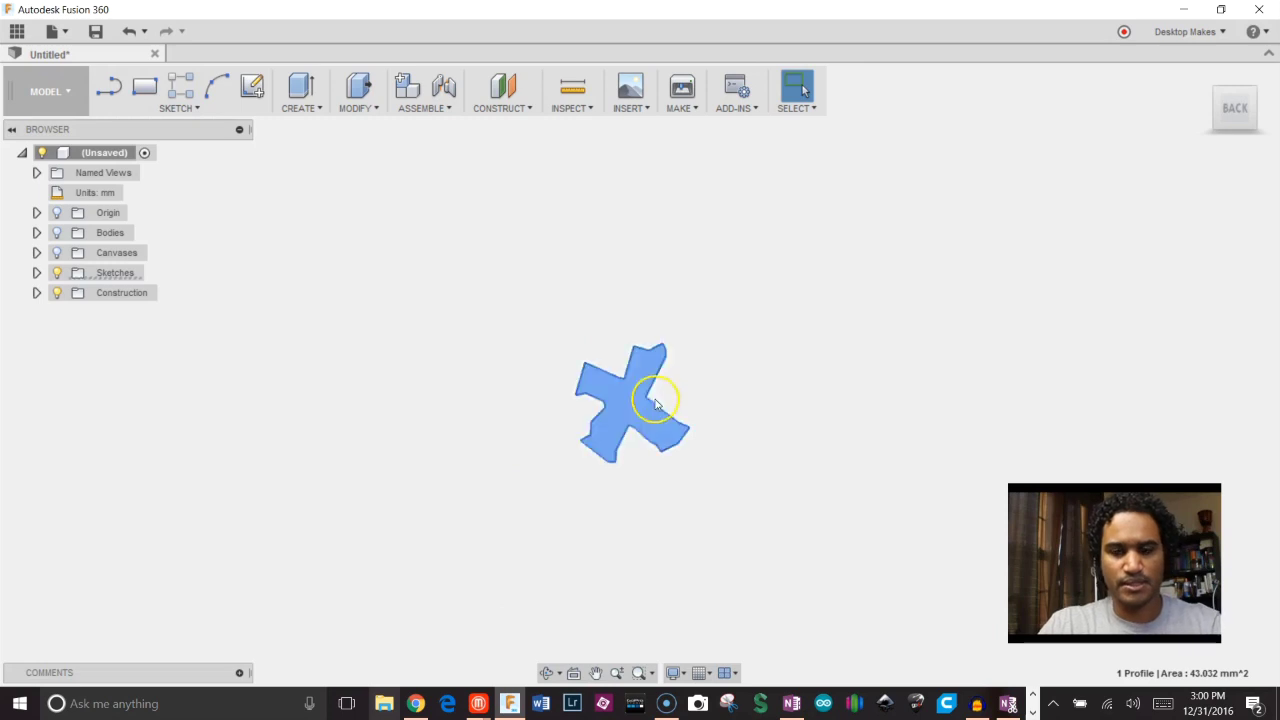
Extrude the X profile 7.472 mm and show the body so the preview becomes a Cut.
{"action": "key", "text": "e"}
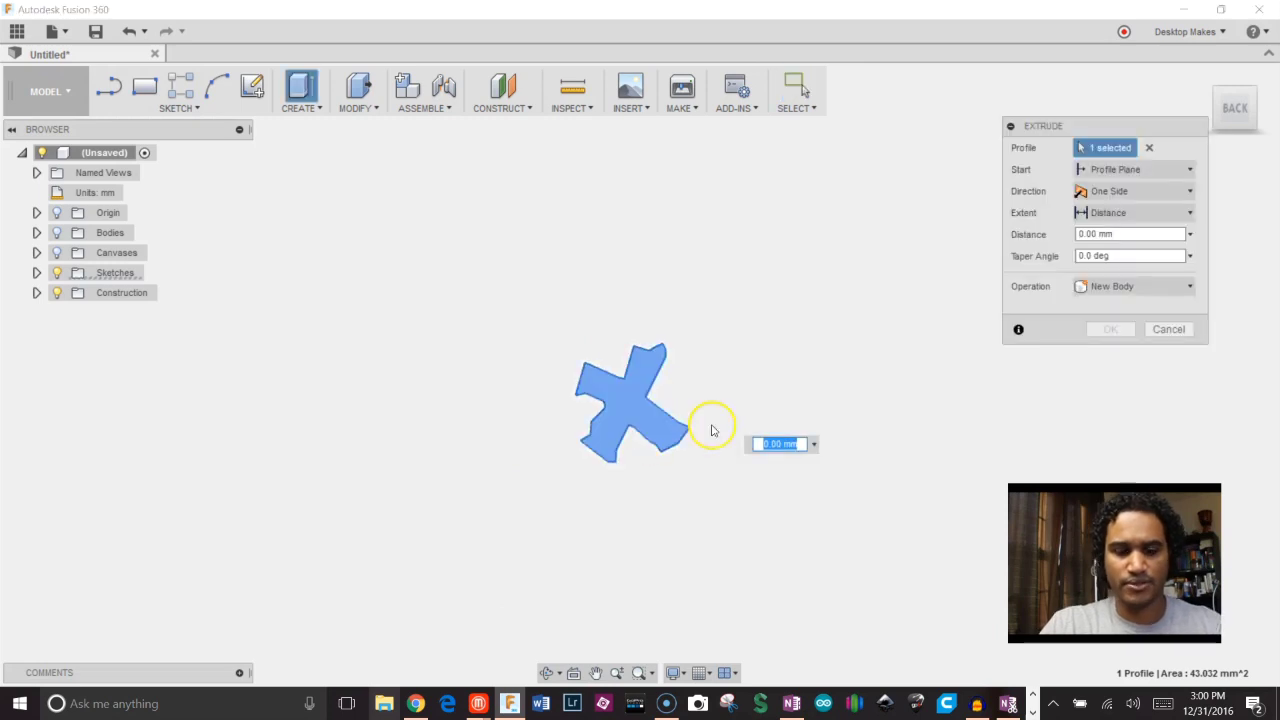
{"action": "left_click_drag", "start_coordinate": [612, 408], "coordinate": [562, 422]}
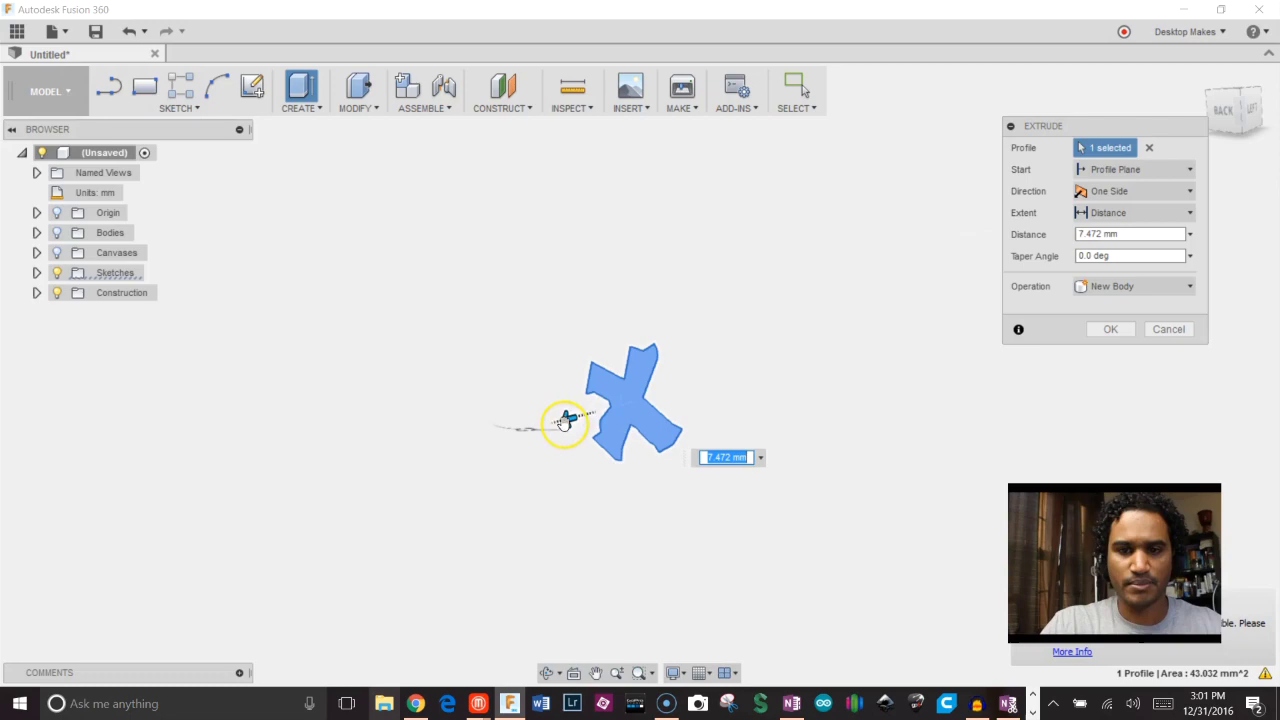
{"action": "left_click", "coordinate": [57, 236]}
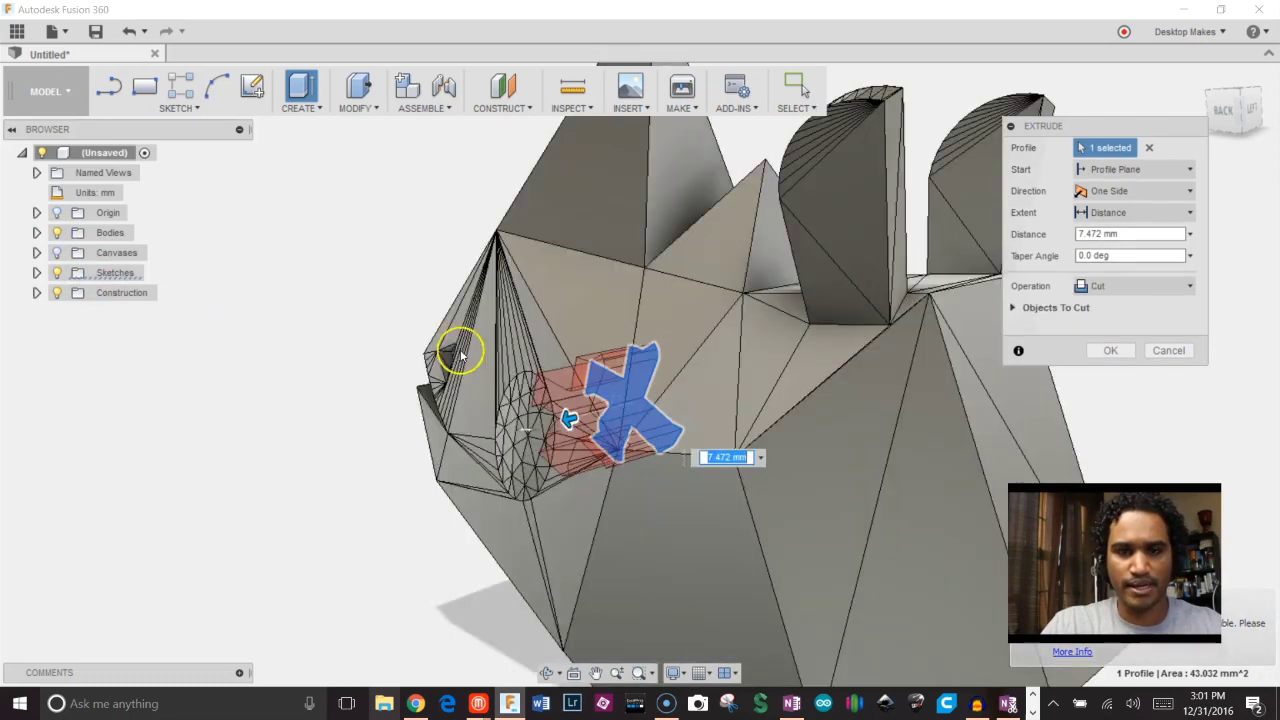
{"action": "middle_click_drag", "start_coordinate": [485, 408], "coordinate": [655, 437], "text": "shift"}
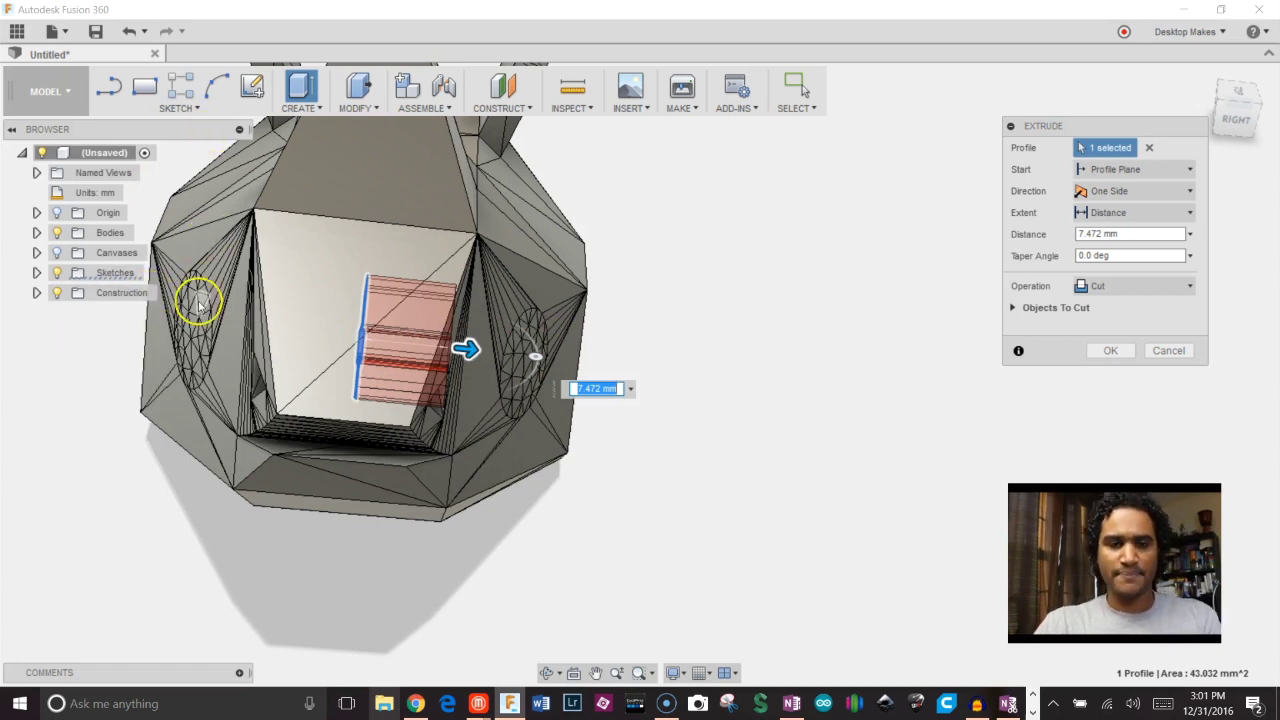
{"action": "middle_click_drag", "start_coordinate": [207, 308], "coordinate": [597, 329], "text": "shift"}
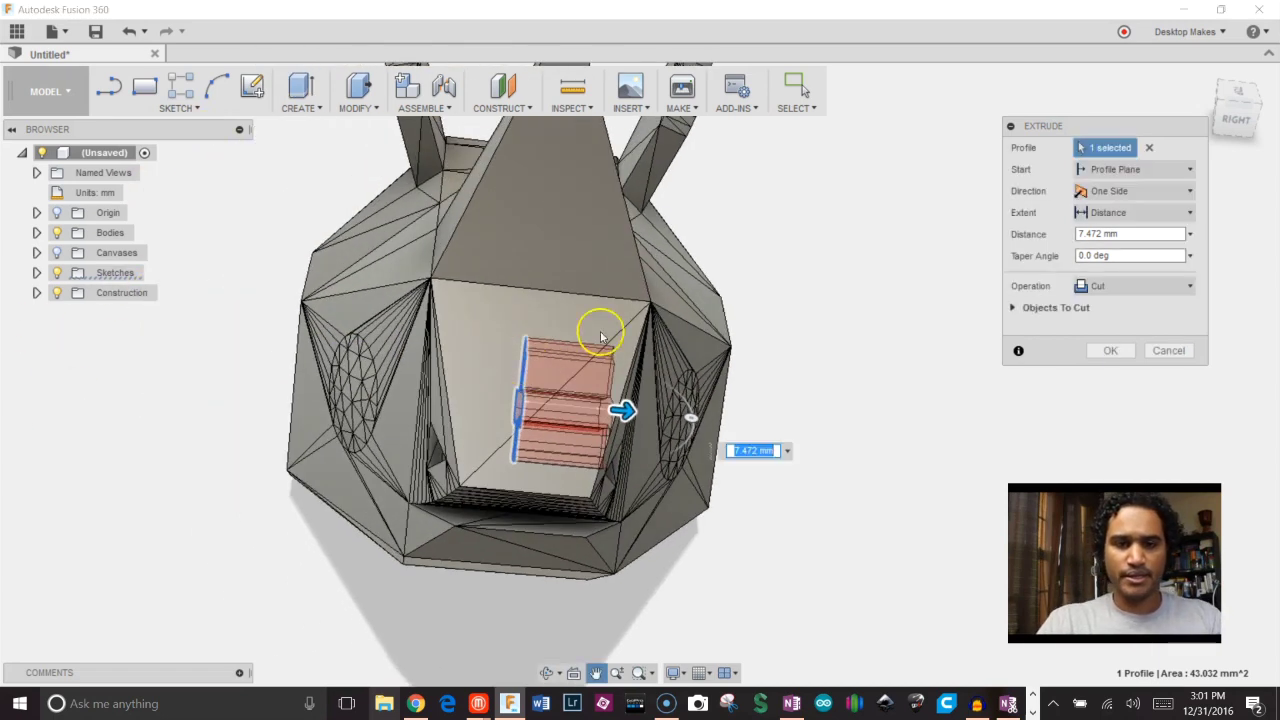
{"action": "left_click_drag", "start_coordinate": [1093, 158], "coordinate": [966, 186]}
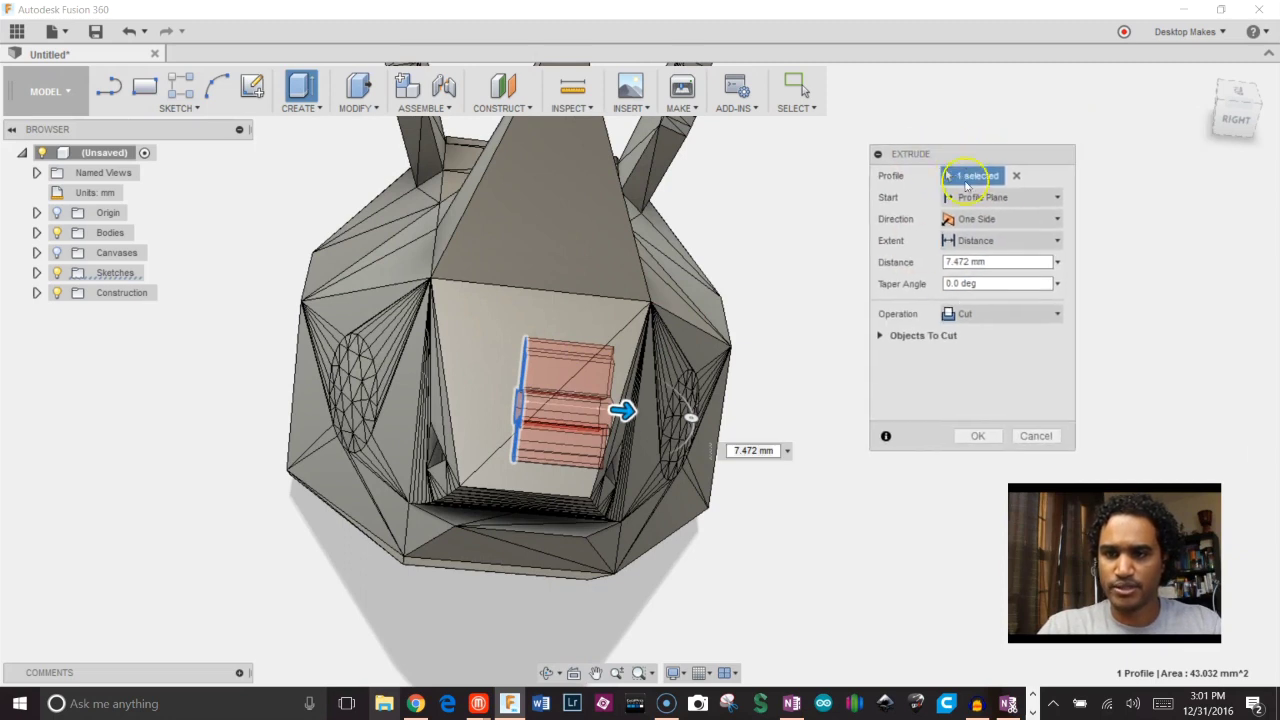
Set the extrude start to a 10 mm offset plane with extent All, and apply the cut.
{"action": "left_click", "coordinate": [1048, 222]}
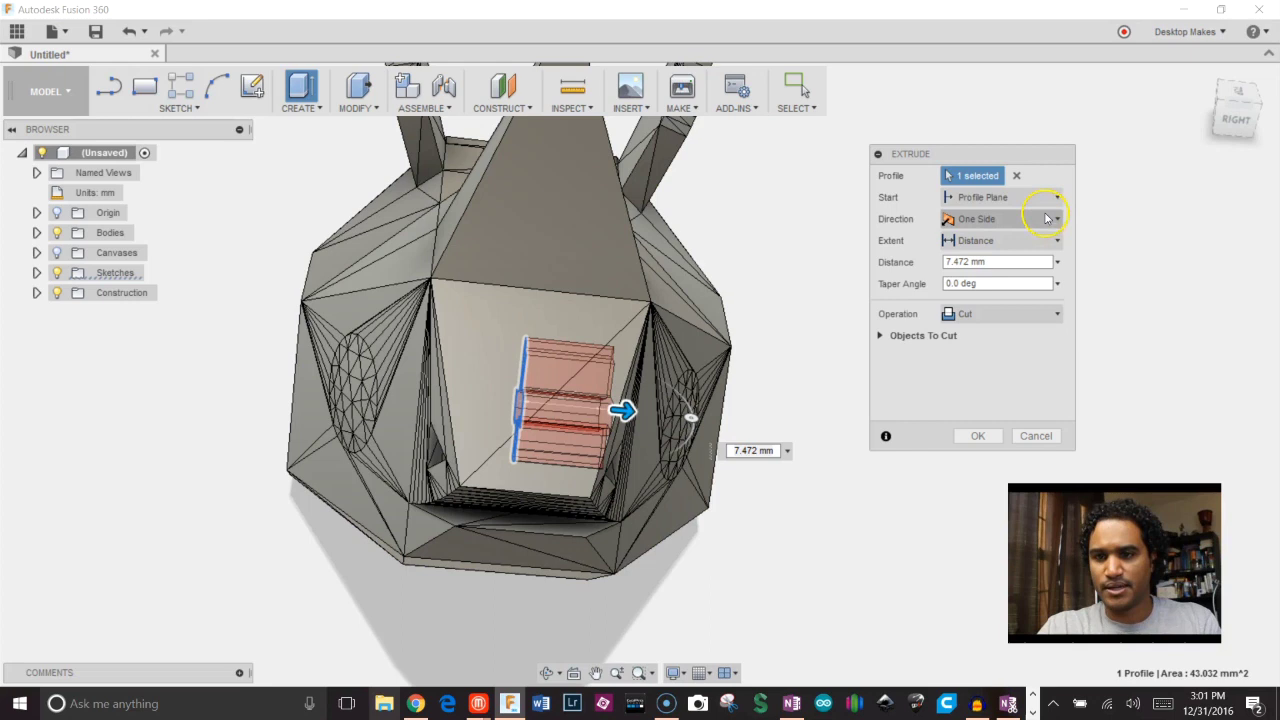
{"action": "left_click", "coordinate": [1047, 204]}
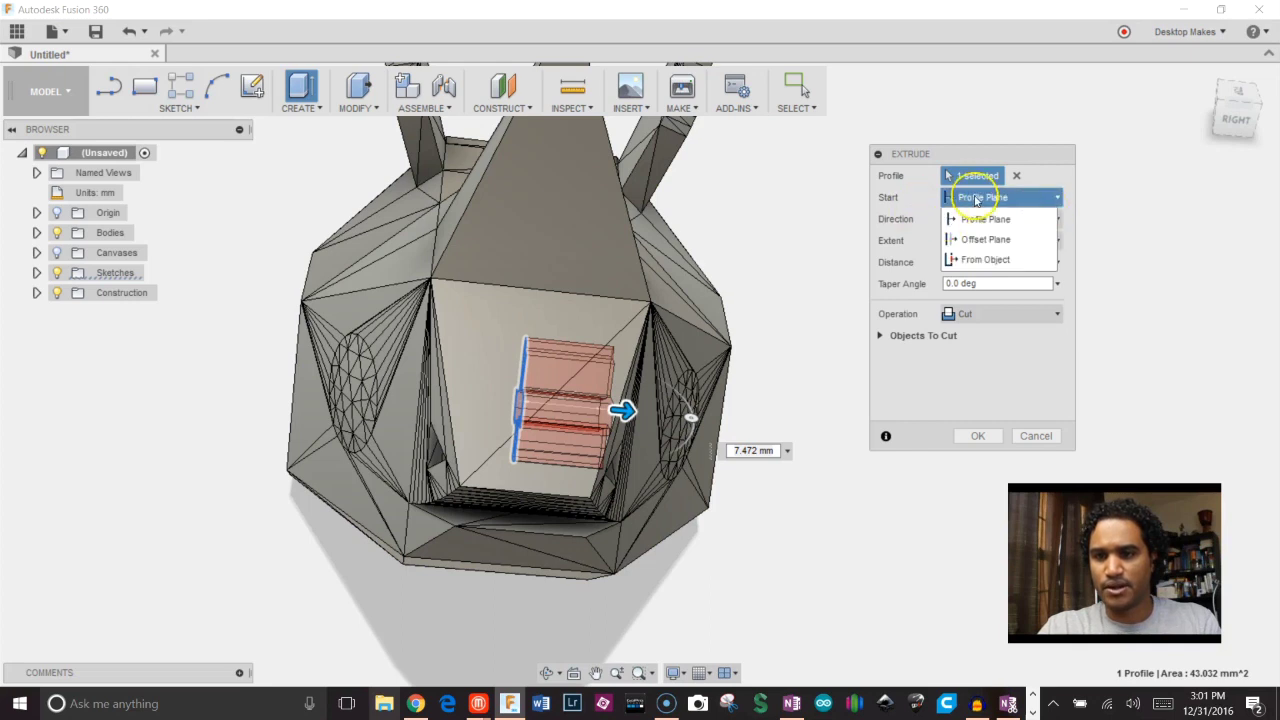
{"action": "left_click", "coordinate": [987, 240]}
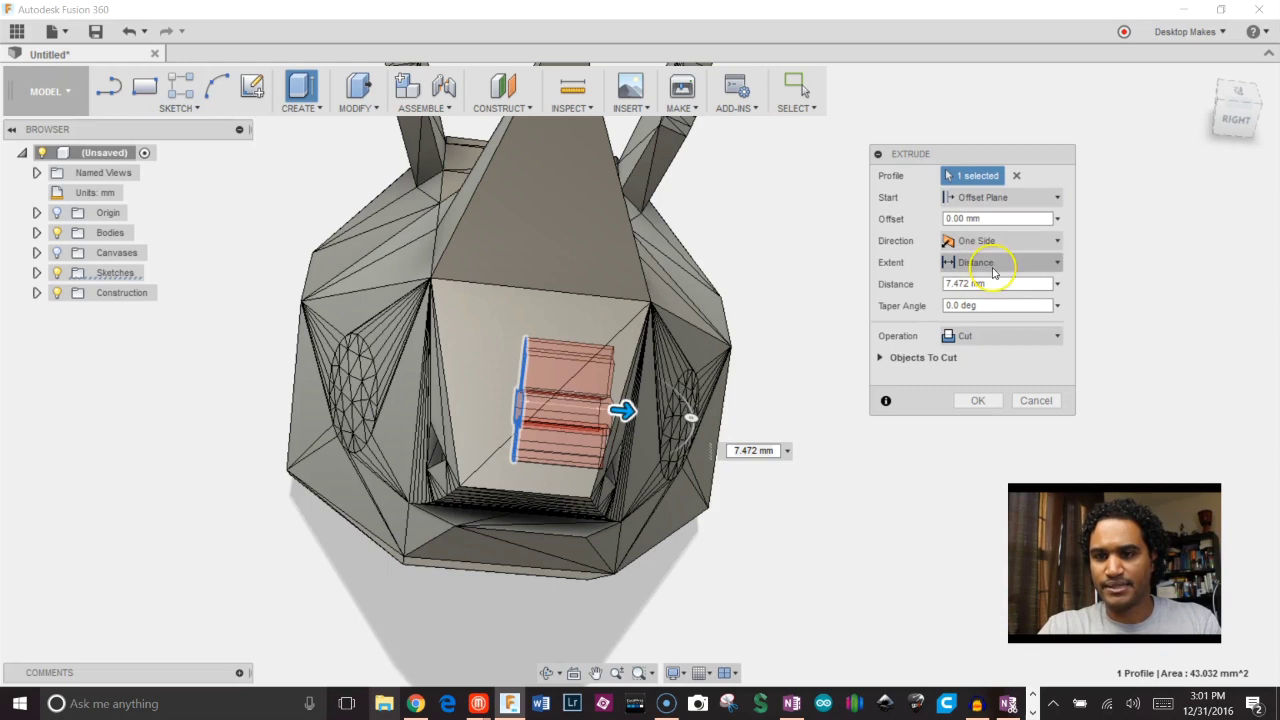
{"action": "left_click", "coordinate": [995, 280]}
{"action": "double_click", "coordinate": [966, 218]}
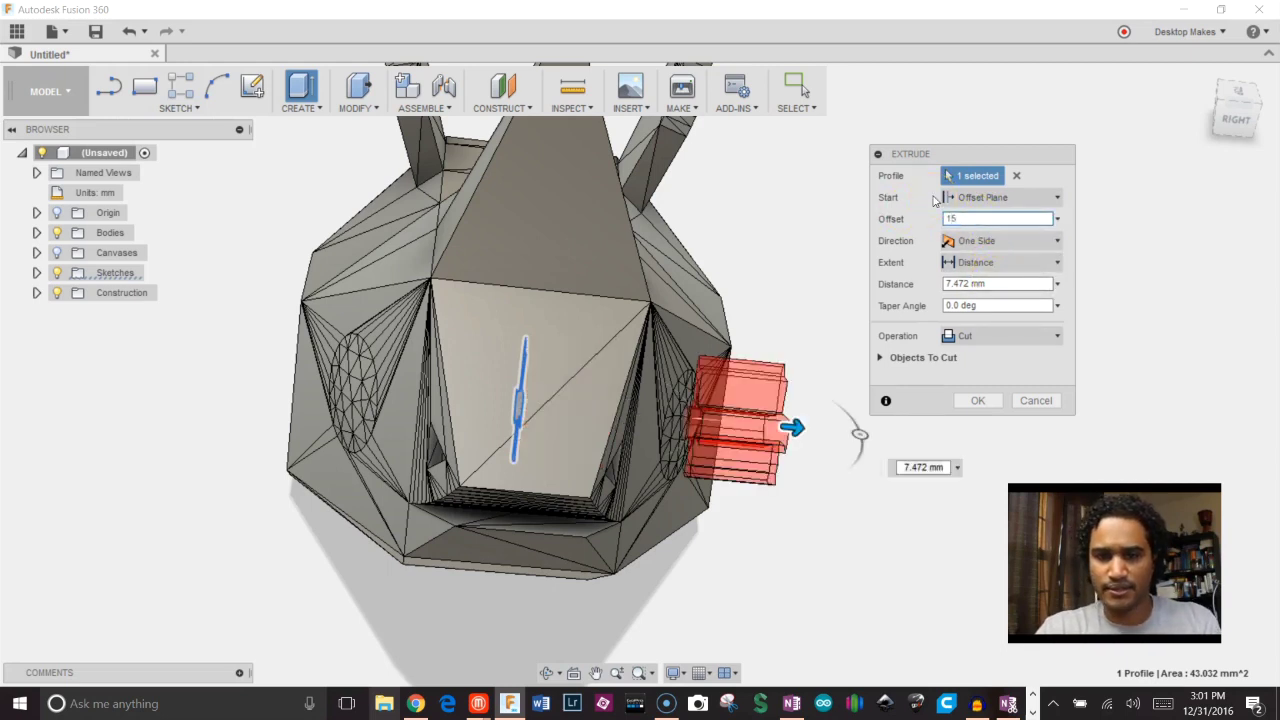
{"action": "left_click_drag", "start_coordinate": [975, 218], "coordinate": [918, 210]}
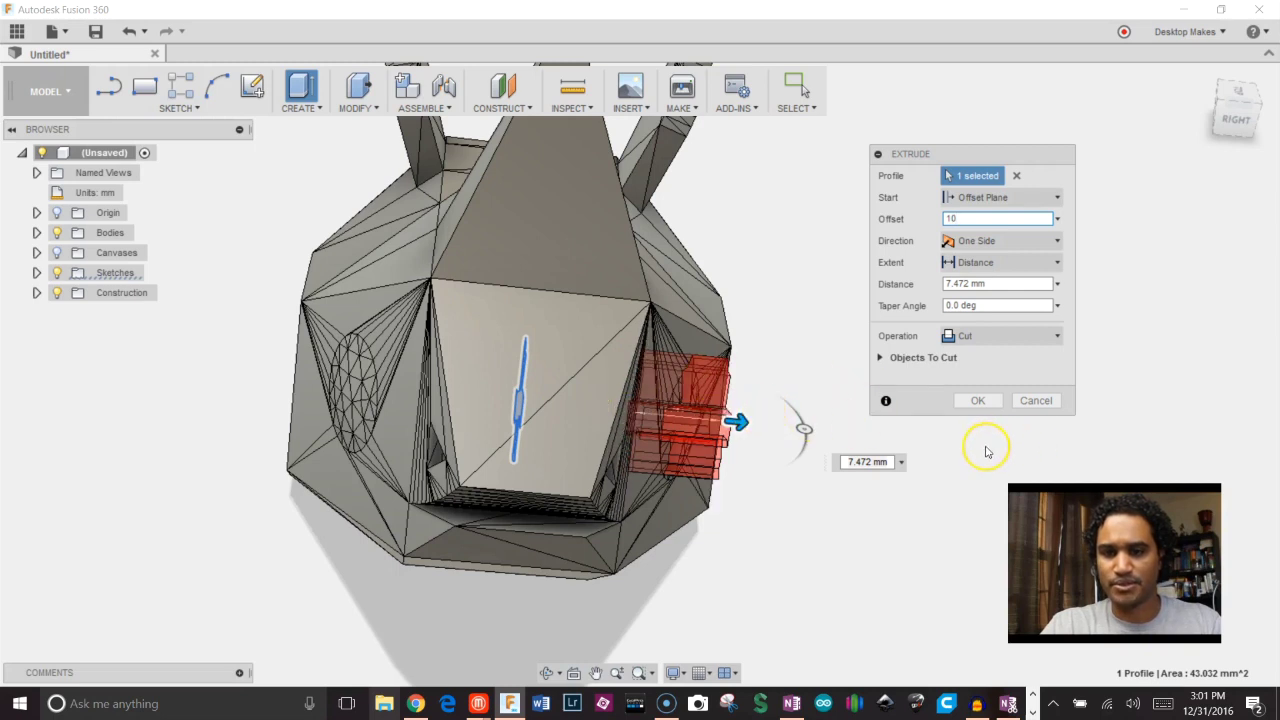
{"action": "left_click", "coordinate": [978, 262]}
{"action": "left_click", "coordinate": [967, 324]}
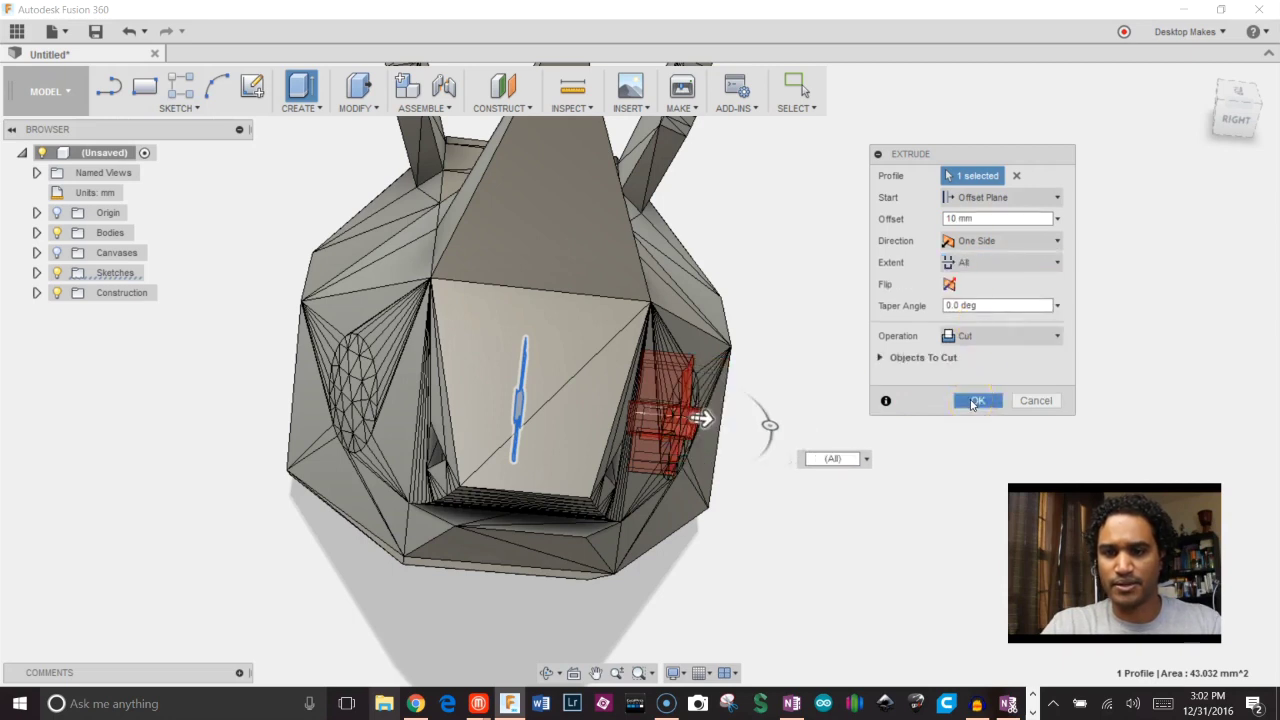
{"action": "left_click", "coordinate": [975, 401]}
{"action": "mouse_move", "coordinate": [960, 332]}
{"action": "middle_mouse_down", "text": "shift"}
{"action": "mouse_move", "coordinate": [858, 322]}
{"action": "mouse_move", "coordinate": [857, 271]}
{"action": "mouse_move", "coordinate": [811, 346]}
{"action": "mouse_move", "coordinate": [965, 330]}
{"action": "middle_mouse_up", "text": "shift"}
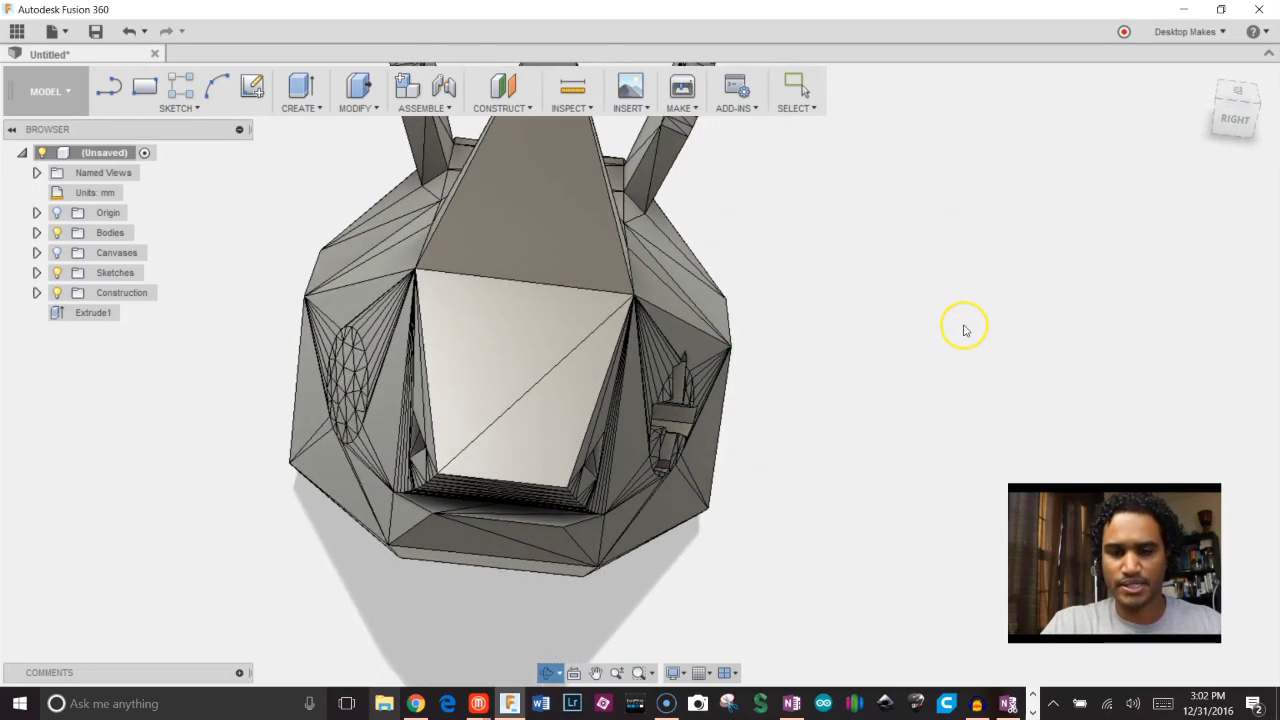
{"action": "scroll", "coordinate": [880, 433], "scroll_direction": "down", "scroll_amount": 2}
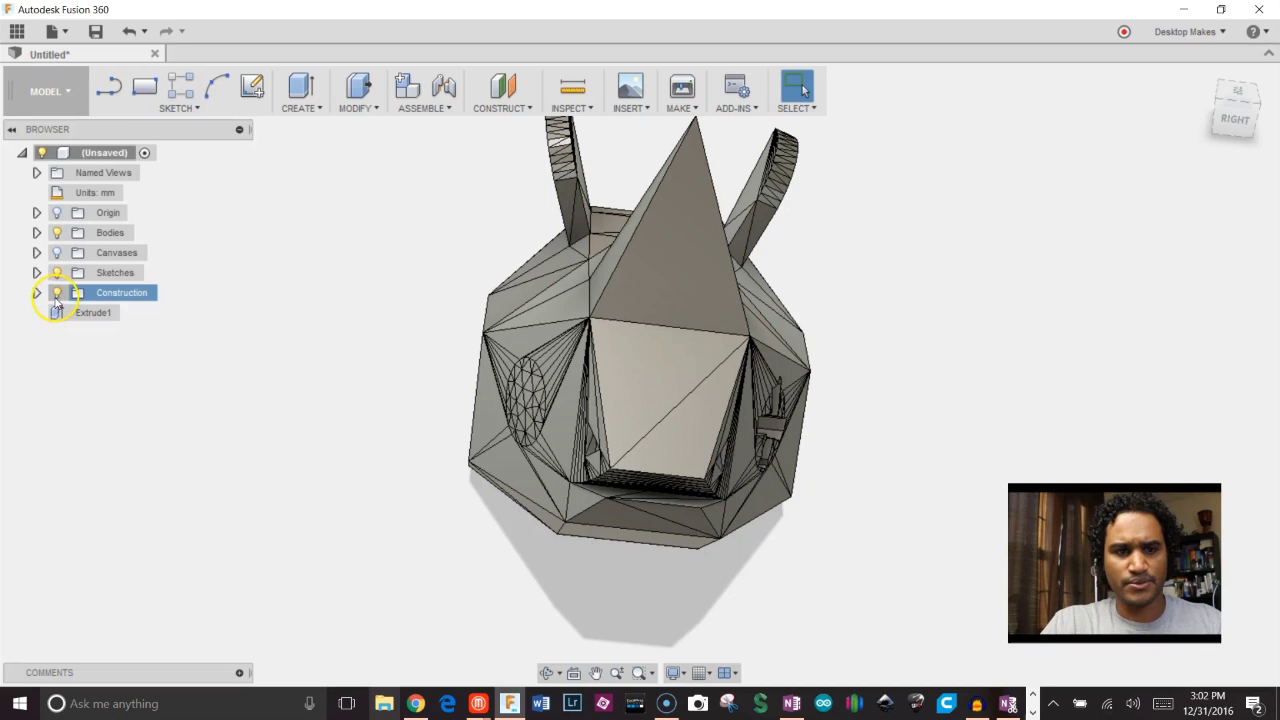
Show Sketch1, then extrude the X profile in the opposite direction with the body visible.
{"action": "left_click", "coordinate": [37, 272]}
{"action": "left_click", "coordinate": [70, 292]}
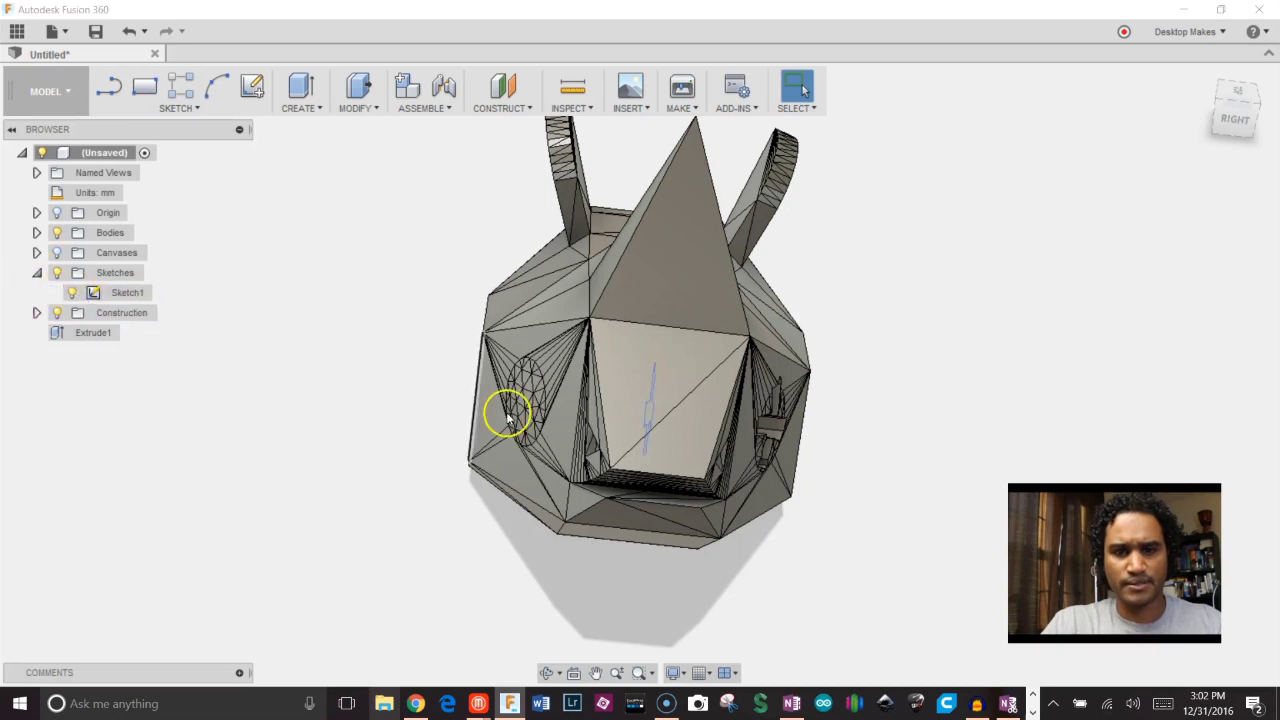
{"action": "middle_click_drag", "start_coordinate": [508, 414], "coordinate": [600, 434], "text": "shift"}
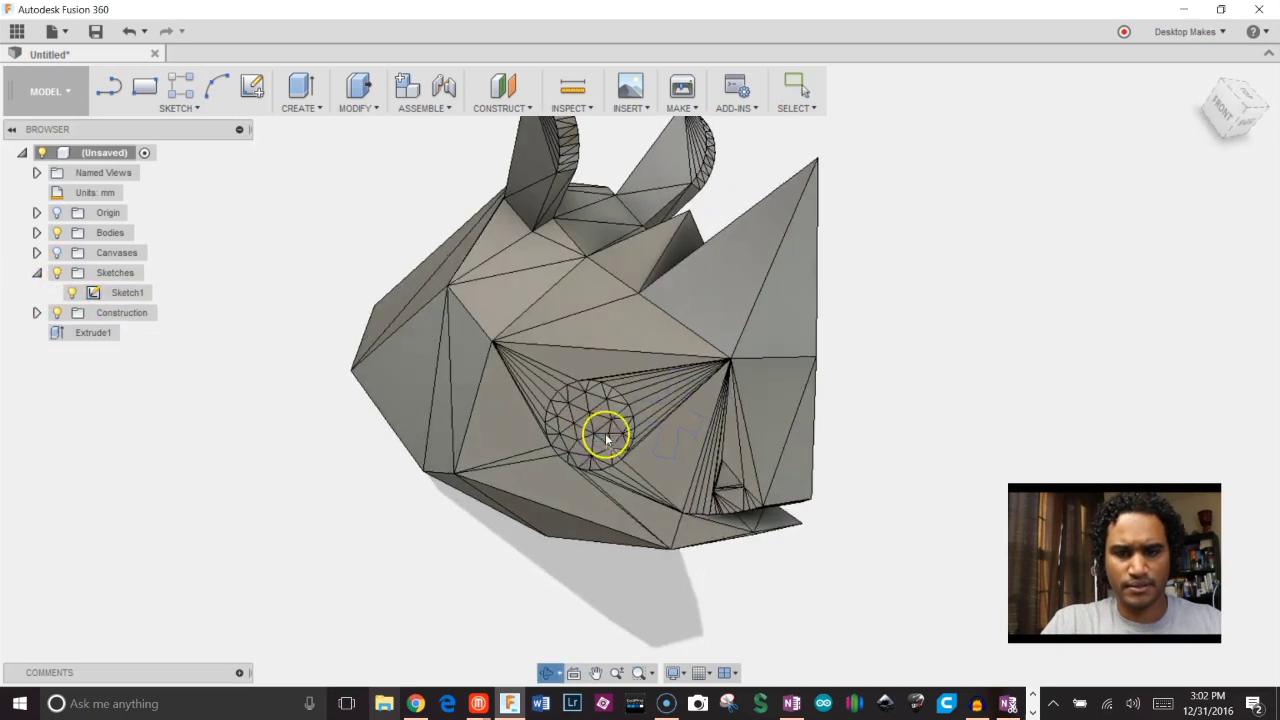
{"action": "left_click", "coordinate": [57, 232]}
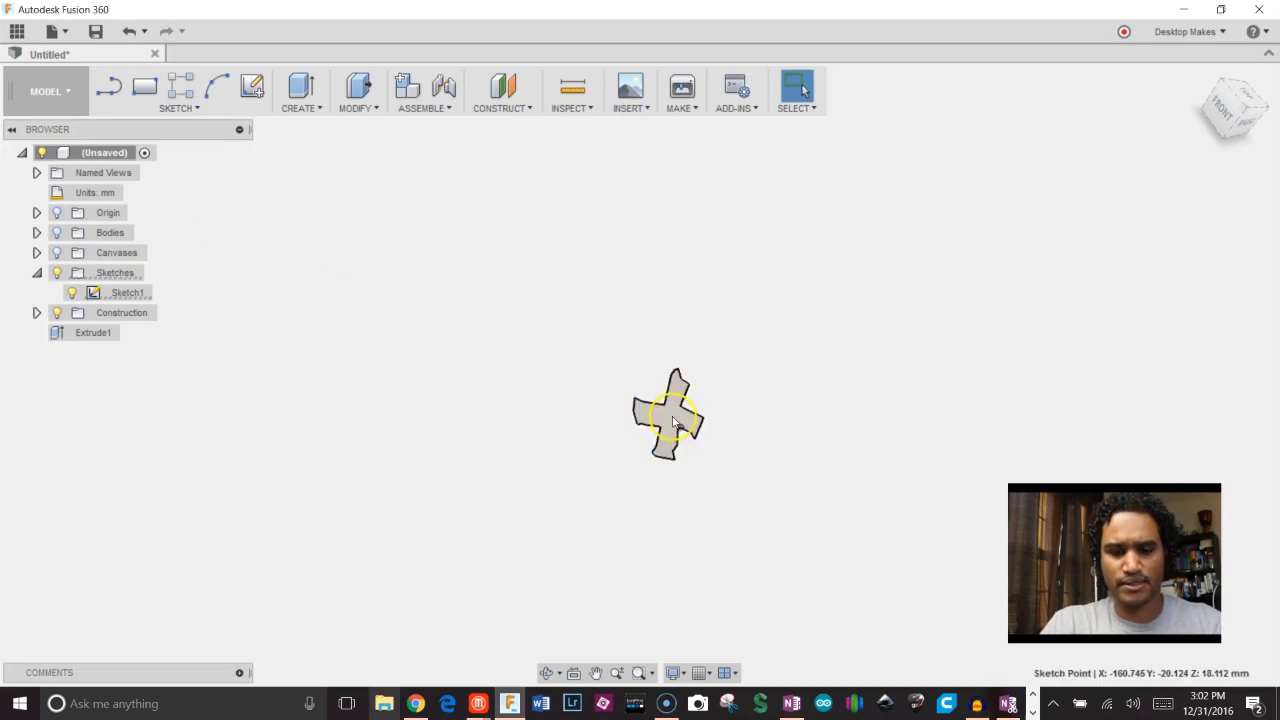
{"action": "key", "text": "e"}
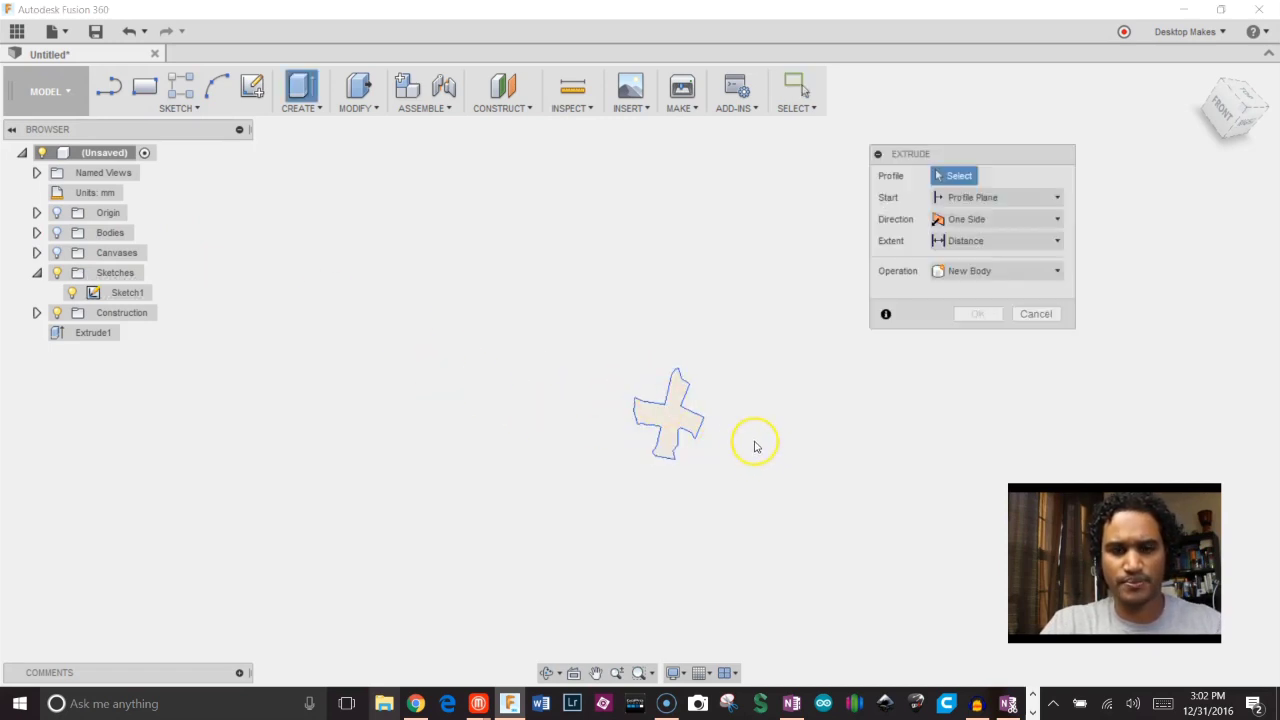
{"action": "left_click", "coordinate": [676, 420]}
{"action": "left_click_drag", "start_coordinate": [686, 414], "coordinate": [598, 417]}
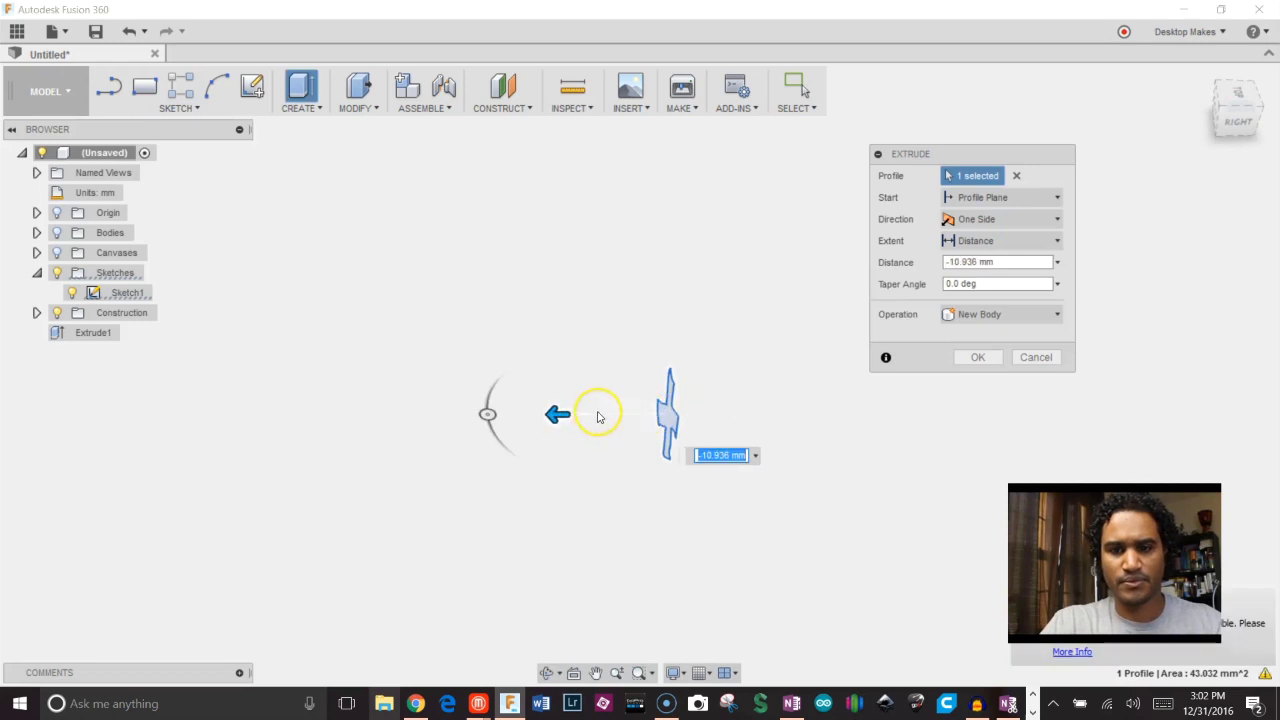
{"action": "left_click", "coordinate": [57, 232]}
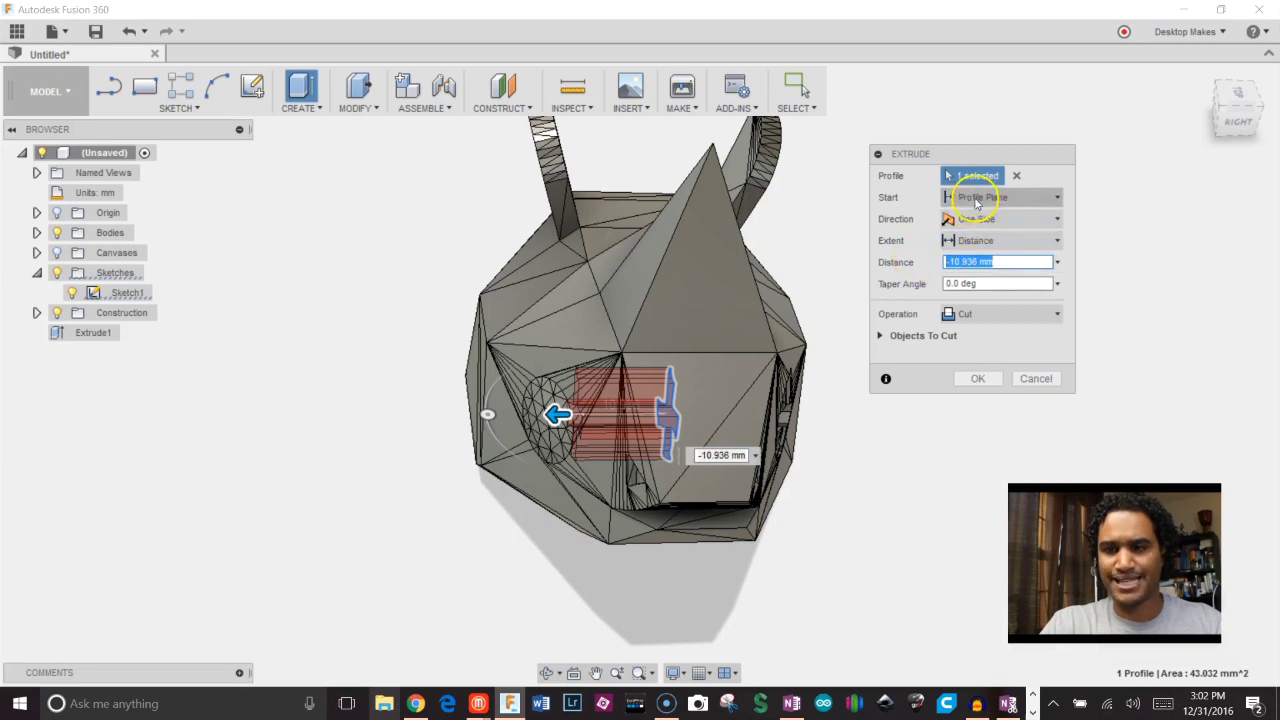
Set Start to Offset Plane at -10 mm with extent All, and apply the second eye cut.
{"action": "left_click", "coordinate": [982, 197]}
{"action": "left_click", "coordinate": [975, 218]}
{"action": "left_click_drag", "start_coordinate": [1045, 218], "coordinate": [945, 218]}
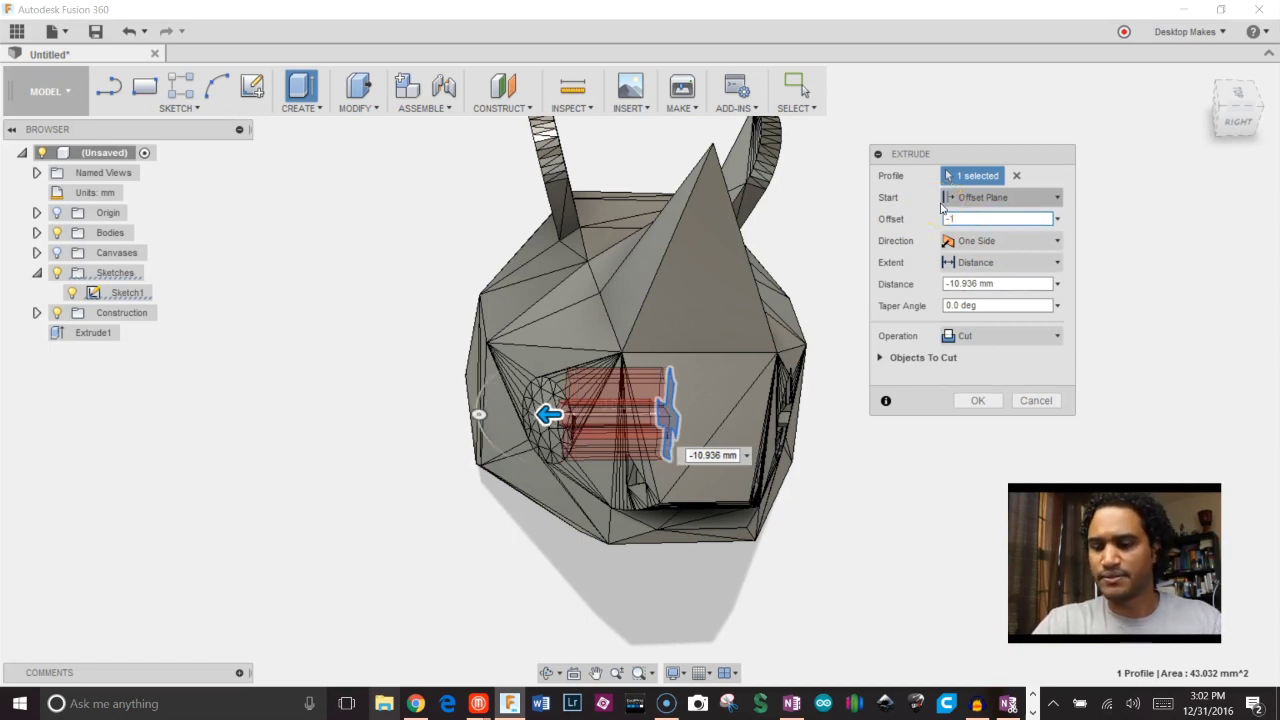
{"action": "left_click", "coordinate": [1000, 262]}
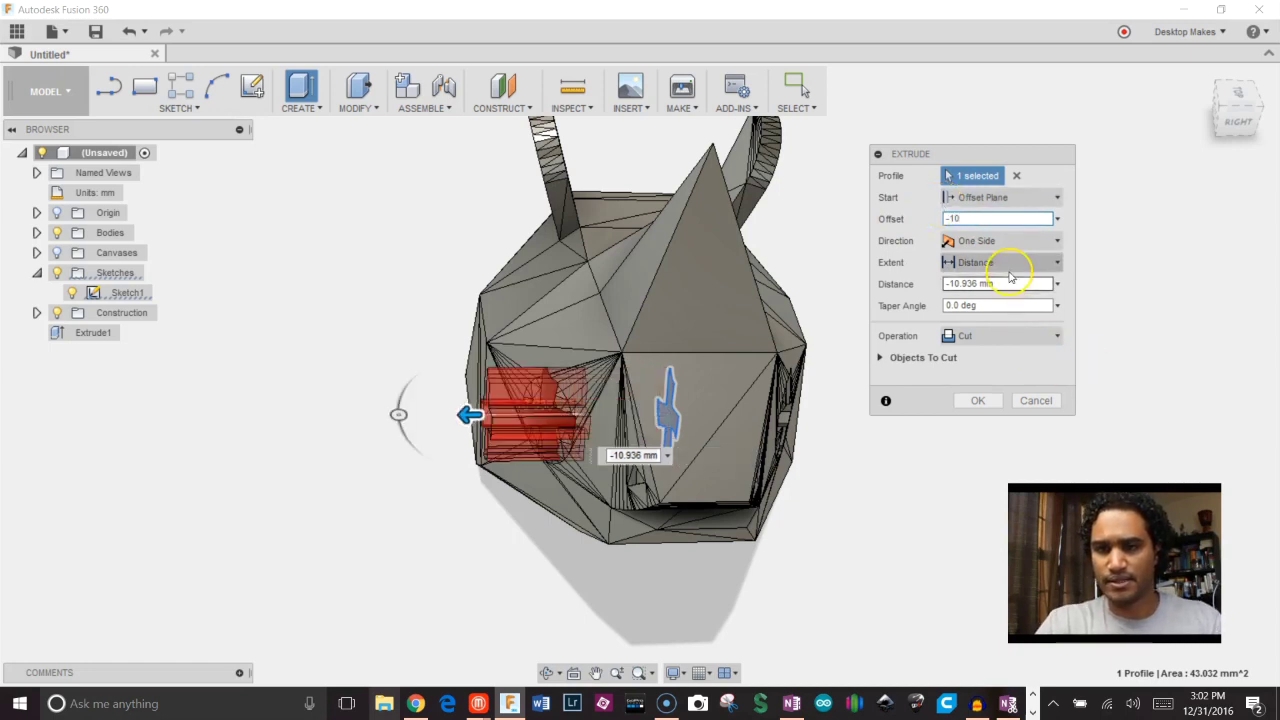
{"action": "left_click", "coordinate": [968, 324]}
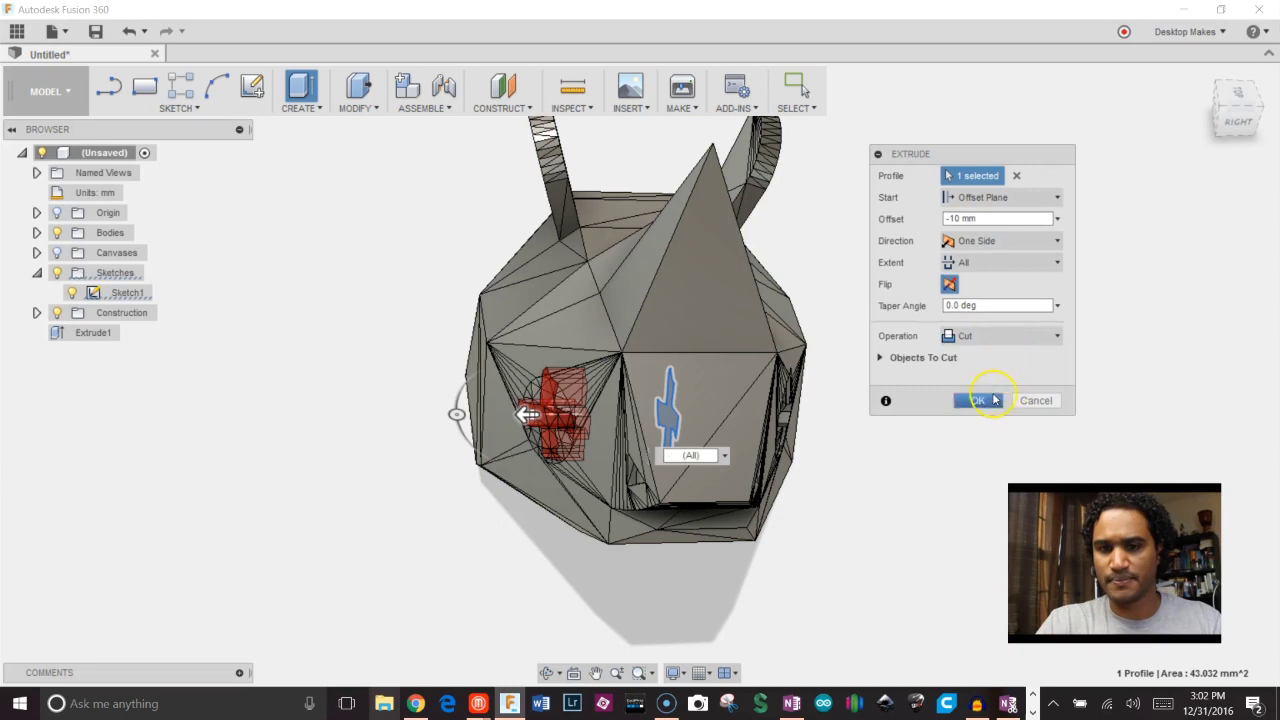
{"action": "left_click", "coordinate": [977, 401]}
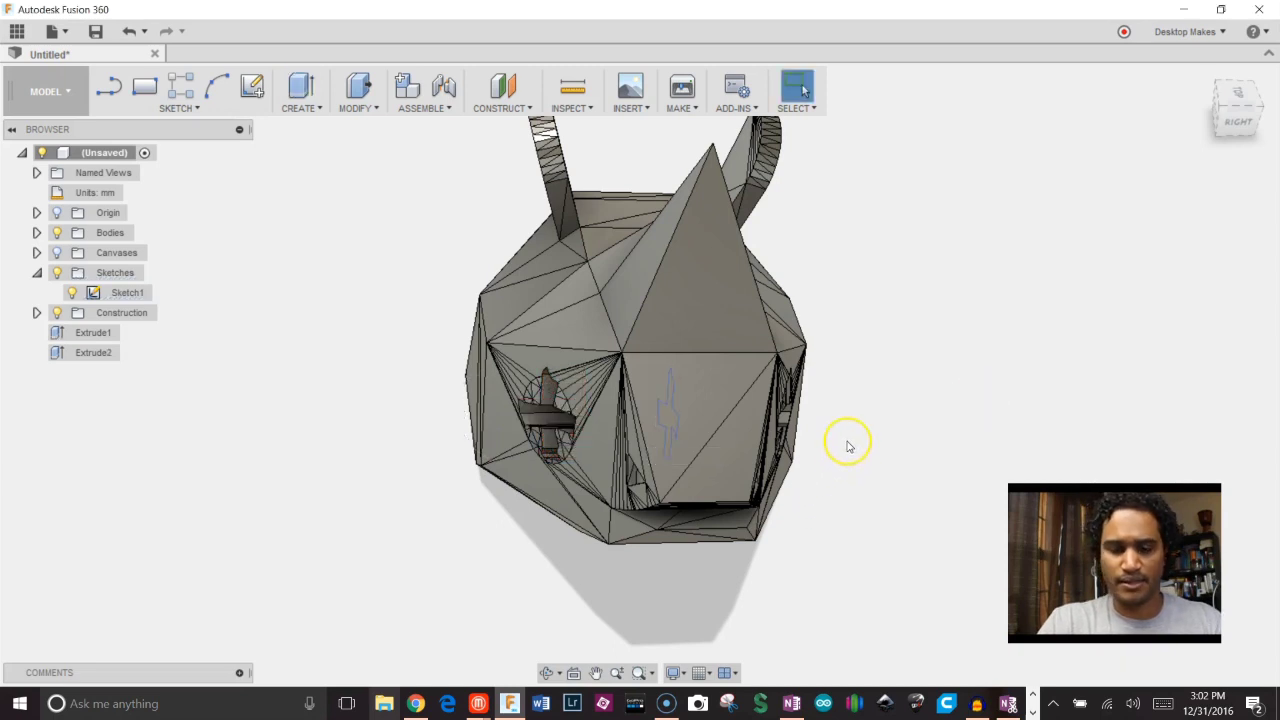
Hide the sketches and orbit around the head to inspect both eye cuts and the base hole.
{"action": "mouse_move", "coordinate": [847, 445]}
{"action": "middle_mouse_down", "text": "shift"}
{"action": "mouse_move", "coordinate": [891, 380]}
{"action": "mouse_move", "coordinate": [966, 354]}
{"action": "mouse_move", "coordinate": [972, 387]}
{"action": "mouse_move", "coordinate": [749, 394]}
{"action": "mouse_move", "coordinate": [831, 405]}
{"action": "mouse_move", "coordinate": [791, 423]}
{"action": "middle_mouse_up", "text": "shift"}
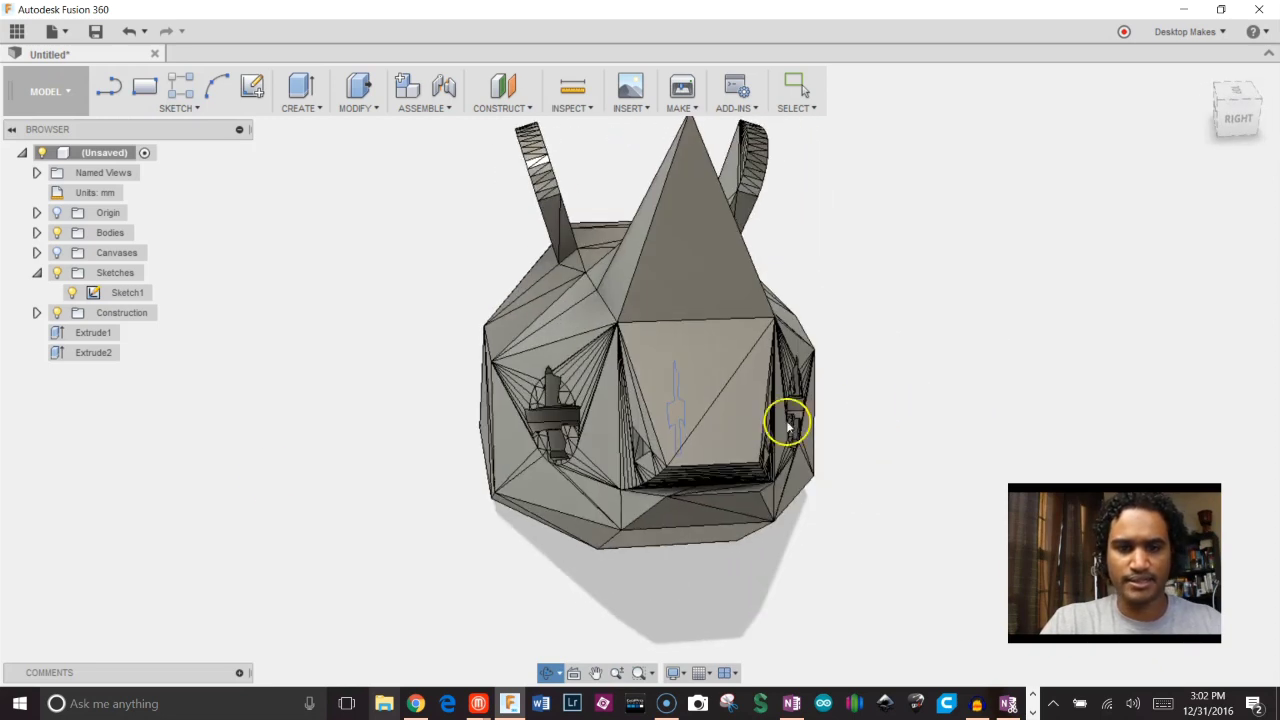
{"action": "left_click", "coordinate": [58, 277]}
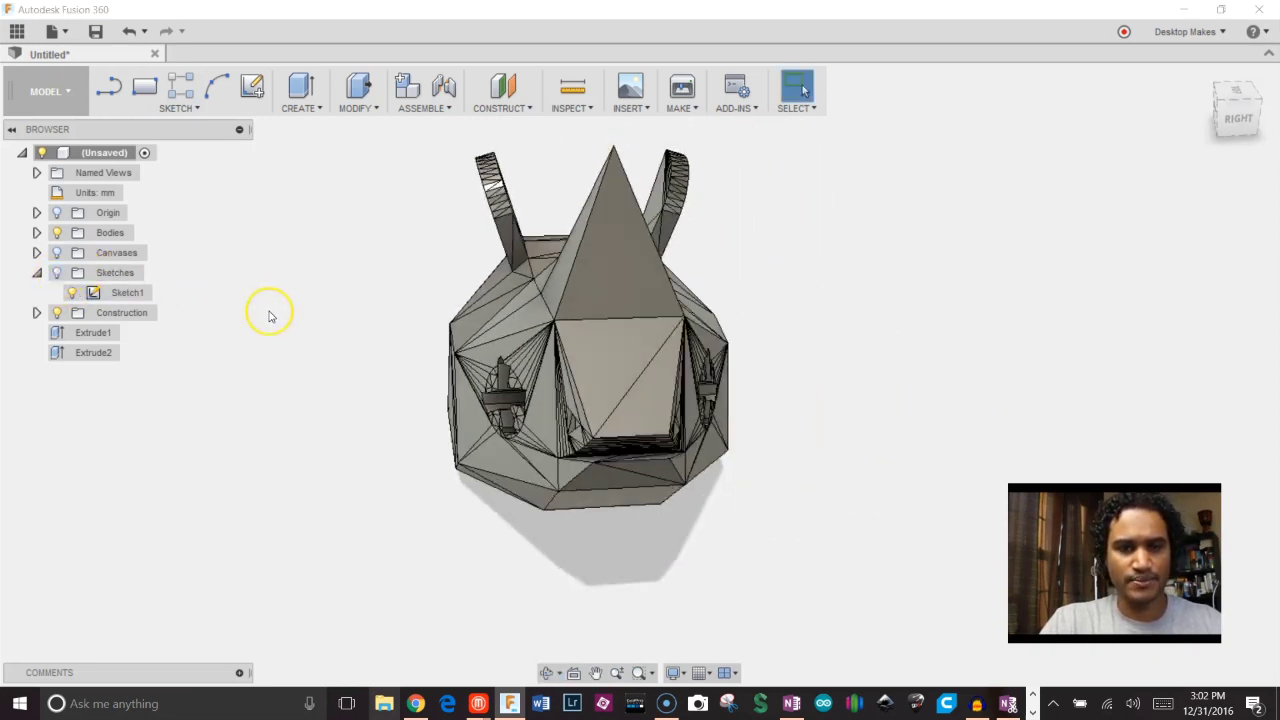
{"action": "mouse_move", "coordinate": [858, 318]}
{"action": "middle_mouse_down", "text": "shift"}
{"action": "mouse_move", "coordinate": [771, 317]}
{"action": "mouse_move", "coordinate": [731, 391]}
{"action": "mouse_move", "coordinate": [766, 371]}
{"action": "mouse_move", "coordinate": [815, 276]}
{"action": "middle_mouse_up", "text": "shift"}
{"action": "left_click_drag", "start_coordinate": [780, 308], "coordinate": [848, 270]}
{"action": "key", "text": "Escape"}
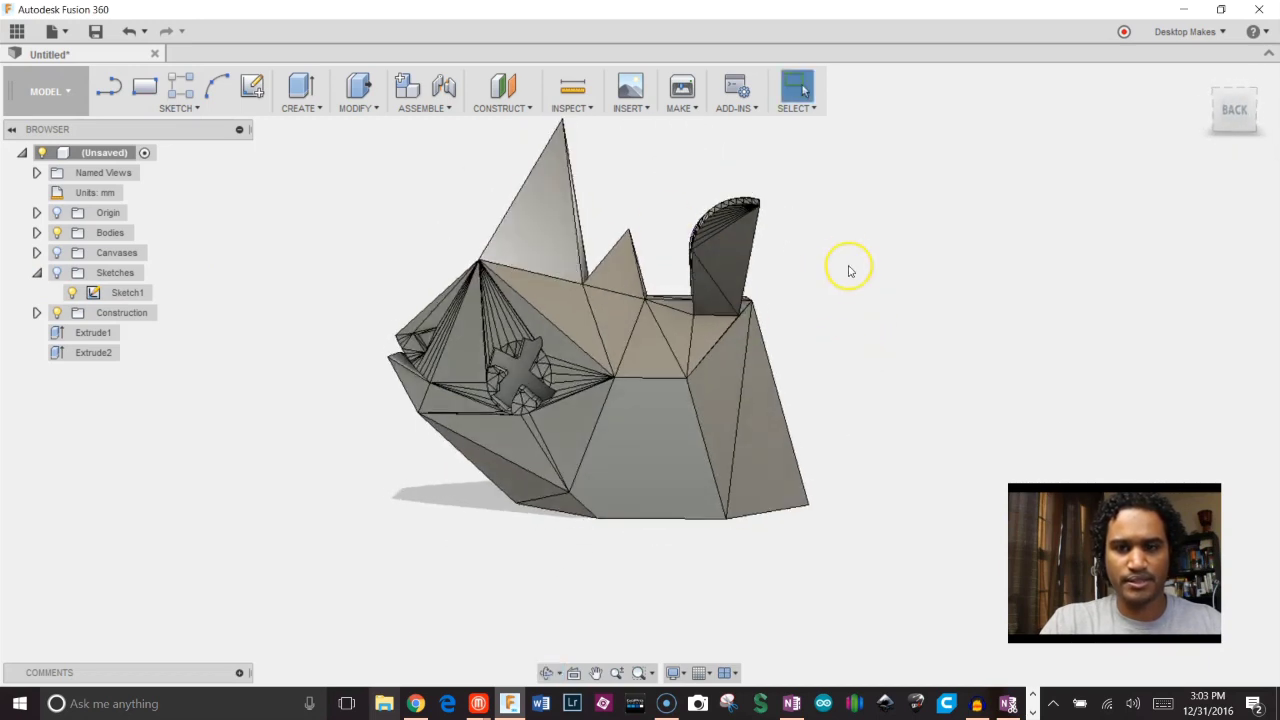
{"action": "middle_click_drag", "start_coordinate": [870, 372], "coordinate": [820, 406], "text": "shift"}
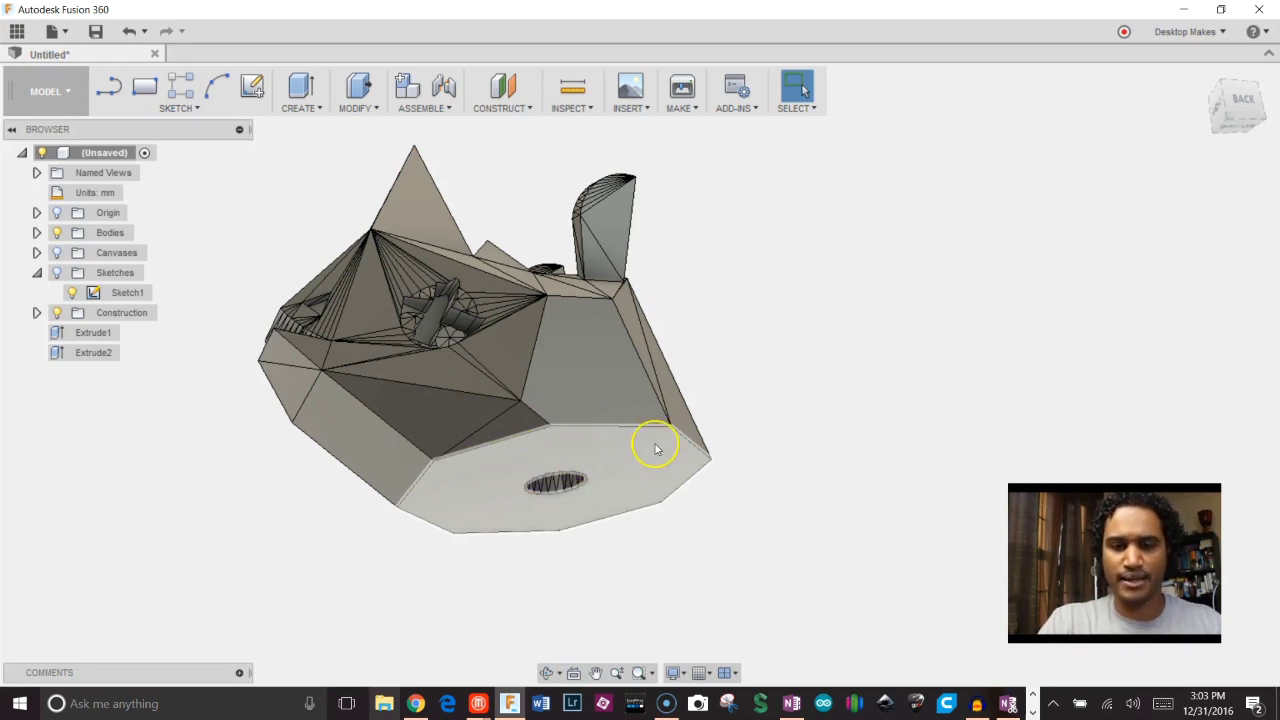
{"action": "middle_click_drag", "start_coordinate": [636, 455], "coordinate": [745, 405], "text": "shift"}
{"action": "scroll", "coordinate": [751, 391], "scroll_direction": "down", "scroll_amount": 2}
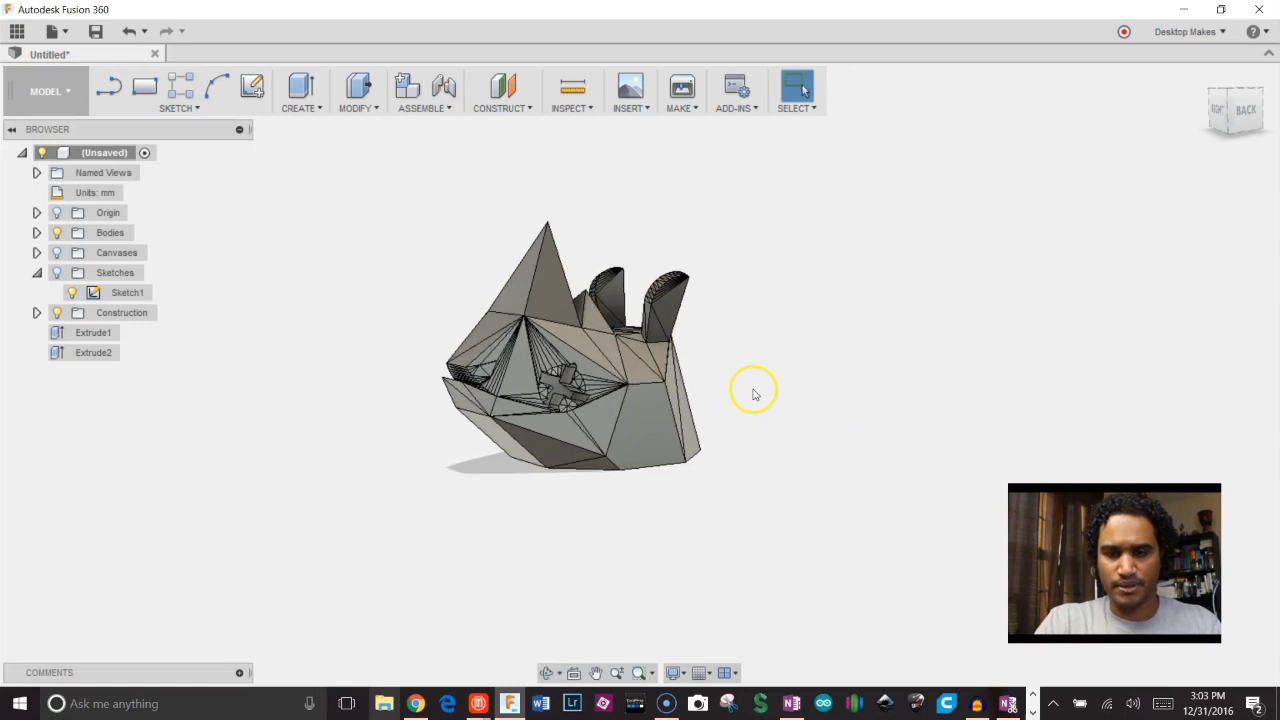
{"action": "scroll", "coordinate": [714, 371], "scroll_direction": "up", "scroll_amount": 1}
{"action": "scroll", "coordinate": [723, 374], "scroll_direction": "down", "scroll_amount": 5}
{"action": "scroll", "coordinate": [725, 381], "scroll_direction": "up", "scroll_amount": 3}
{"action": "scroll", "coordinate": [725, 381], "scroll_direction": "down", "scroll_amount": 2}
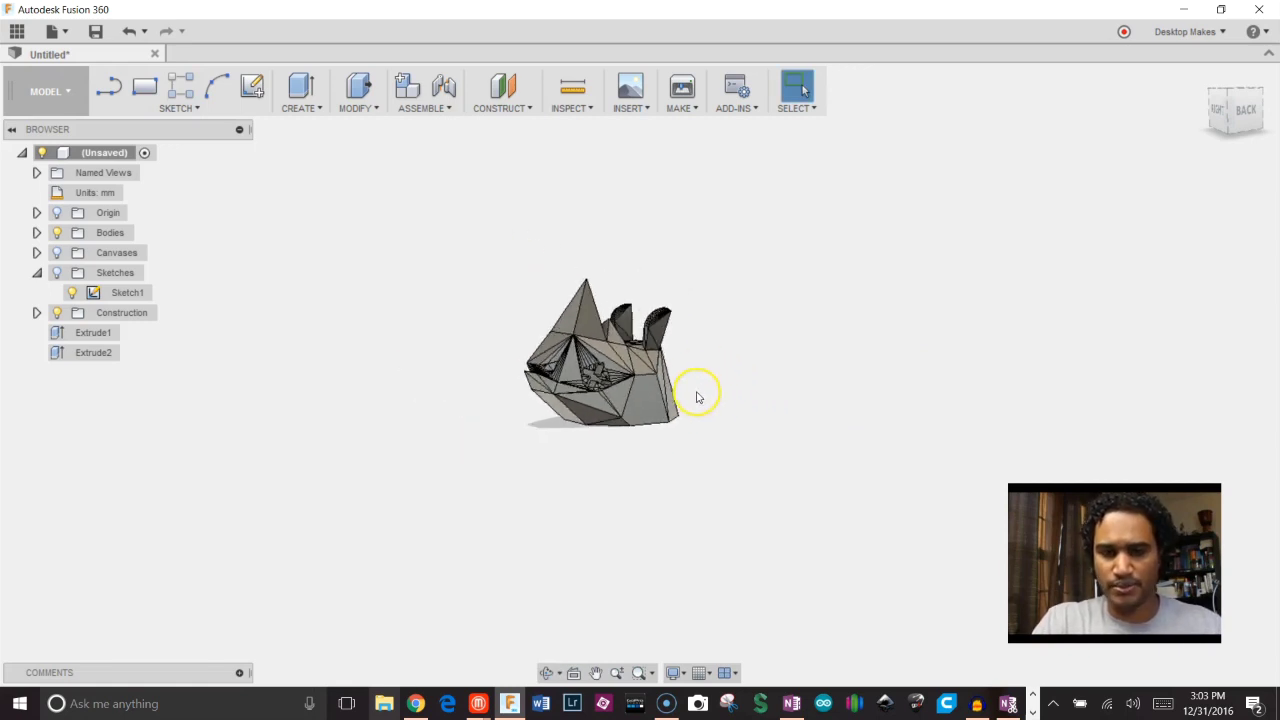
{"action": "scroll", "coordinate": [709, 423], "scroll_direction": "down", "scroll_amount": 1}
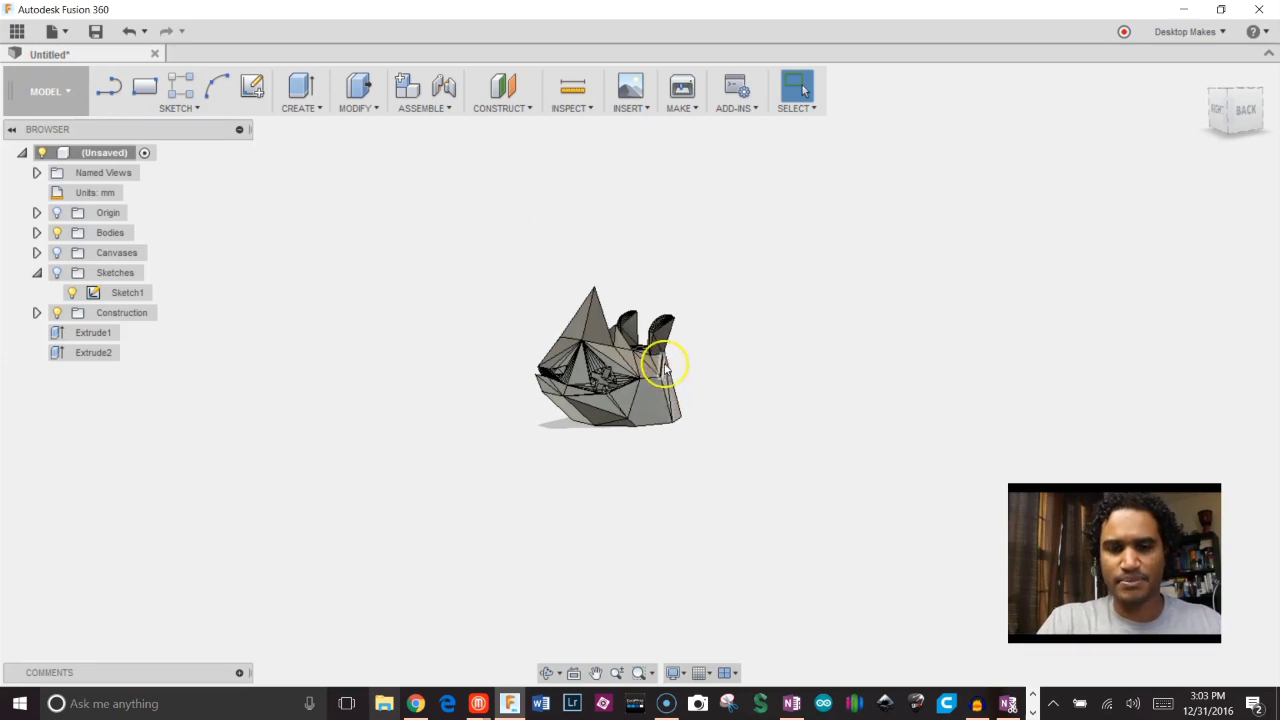
{"action": "mouse_move", "coordinate": [697, 408]}
{"action": "middle_mouse_down", "text": "shift"}
{"action": "mouse_move", "coordinate": [694, 380]}
{"action": "mouse_move", "coordinate": [714, 360]}
{"action": "mouse_move", "coordinate": [694, 383]}
{"action": "mouse_move", "coordinate": [703, 396]}
{"action": "middle_mouse_up", "text": "shift"}
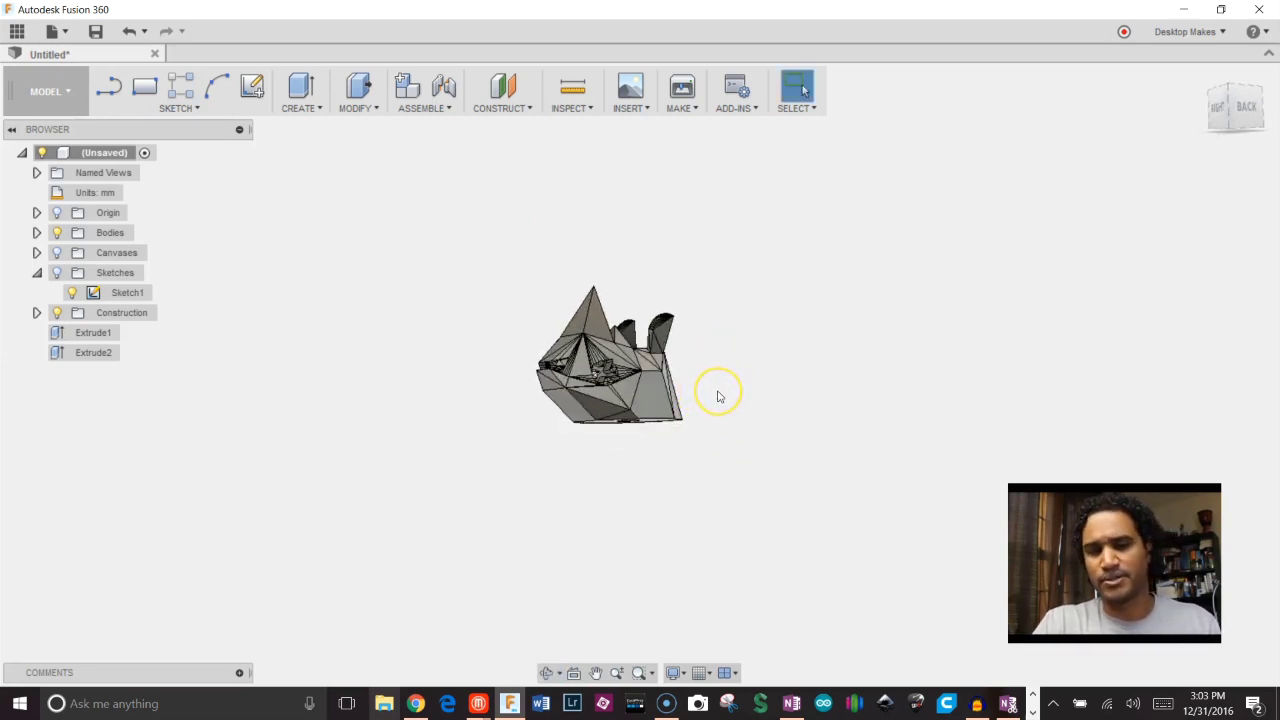
{"action": "middle_click_drag", "start_coordinate": [718, 397], "coordinate": [555, 368], "text": "shift"}
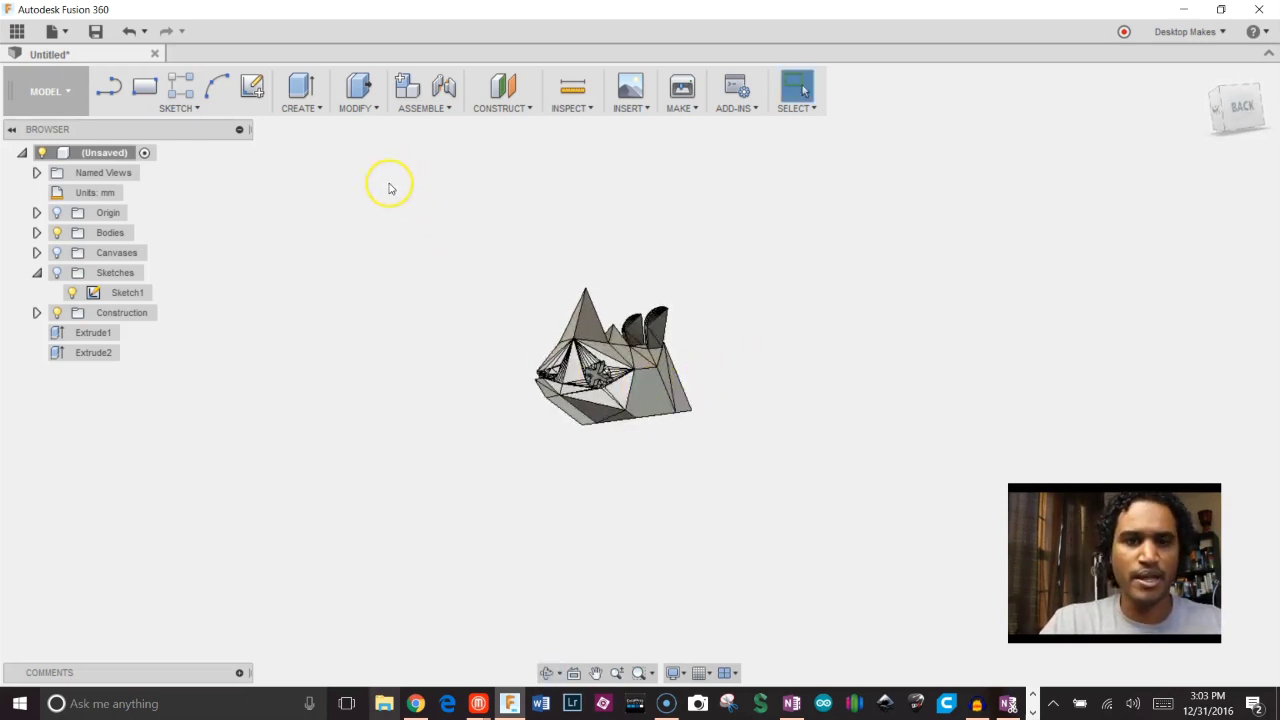
Show the origin planes and adjust the view around the rhino head.
{"action": "left_click", "coordinate": [57, 212]}
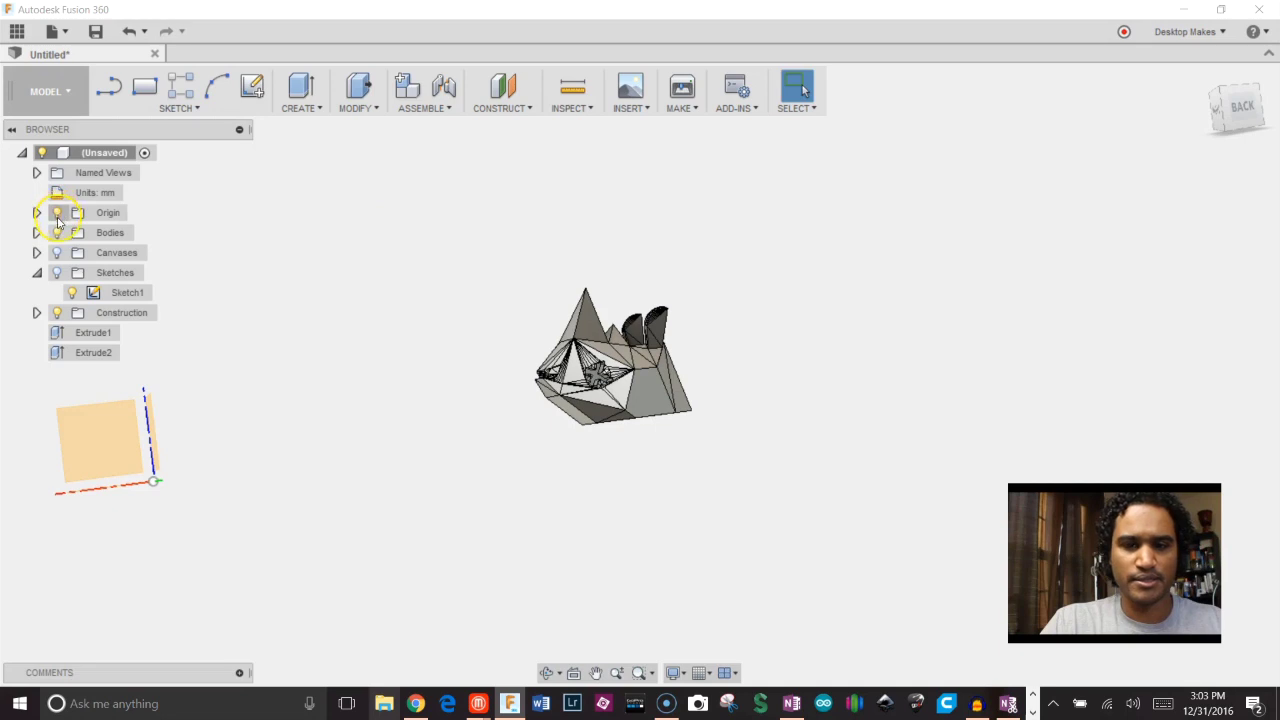
{"action": "middle_click_drag", "start_coordinate": [286, 437], "coordinate": [466, 437], "text": "shift"}
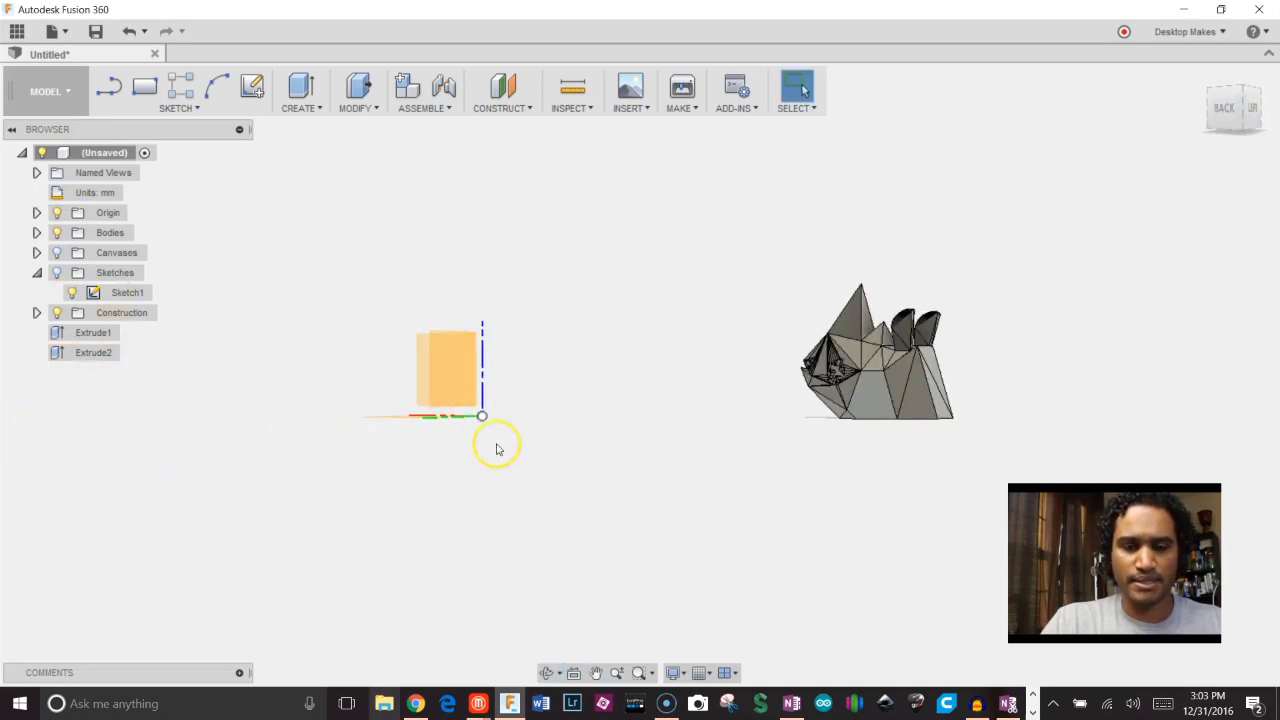
{"action": "middle_click_drag", "start_coordinate": [483, 303], "coordinate": [437, 229], "text": "shift"}
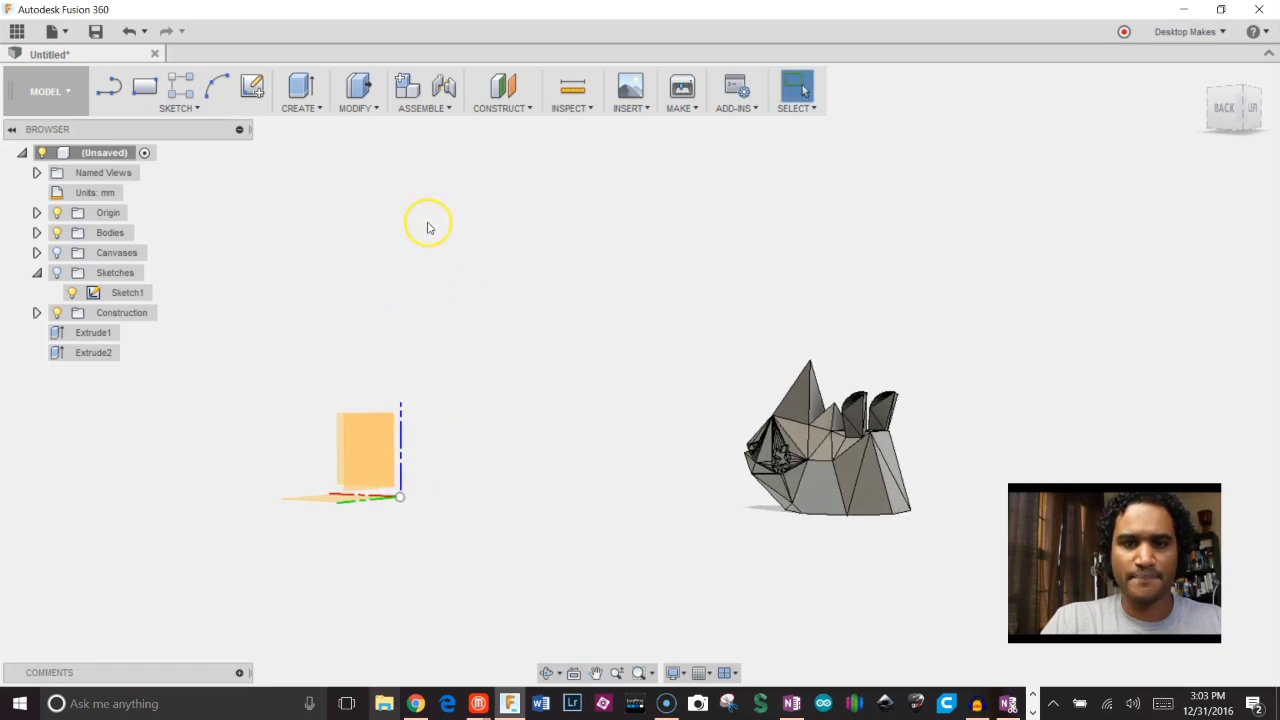
Align the rhino head's flat base face to the origin XY plane so it stands upright.
{"action": "left_click", "coordinate": [362, 108]}
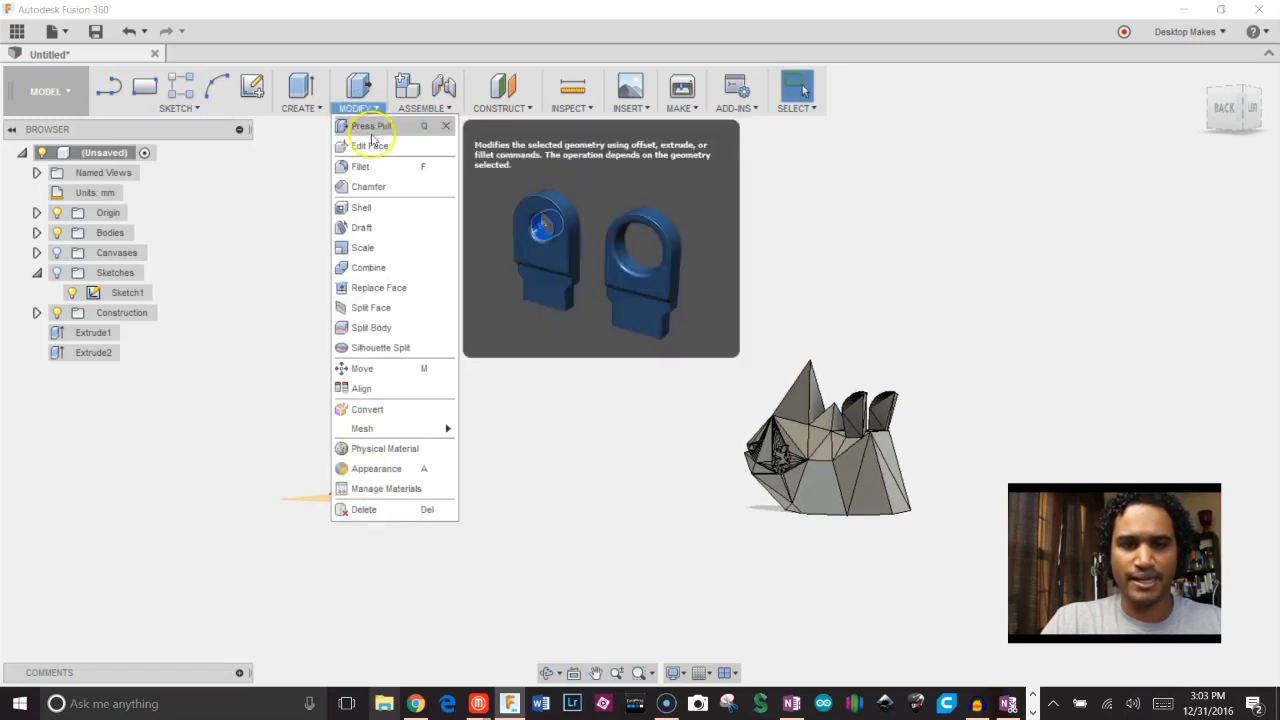
{"action": "left_click", "coordinate": [381, 390]}
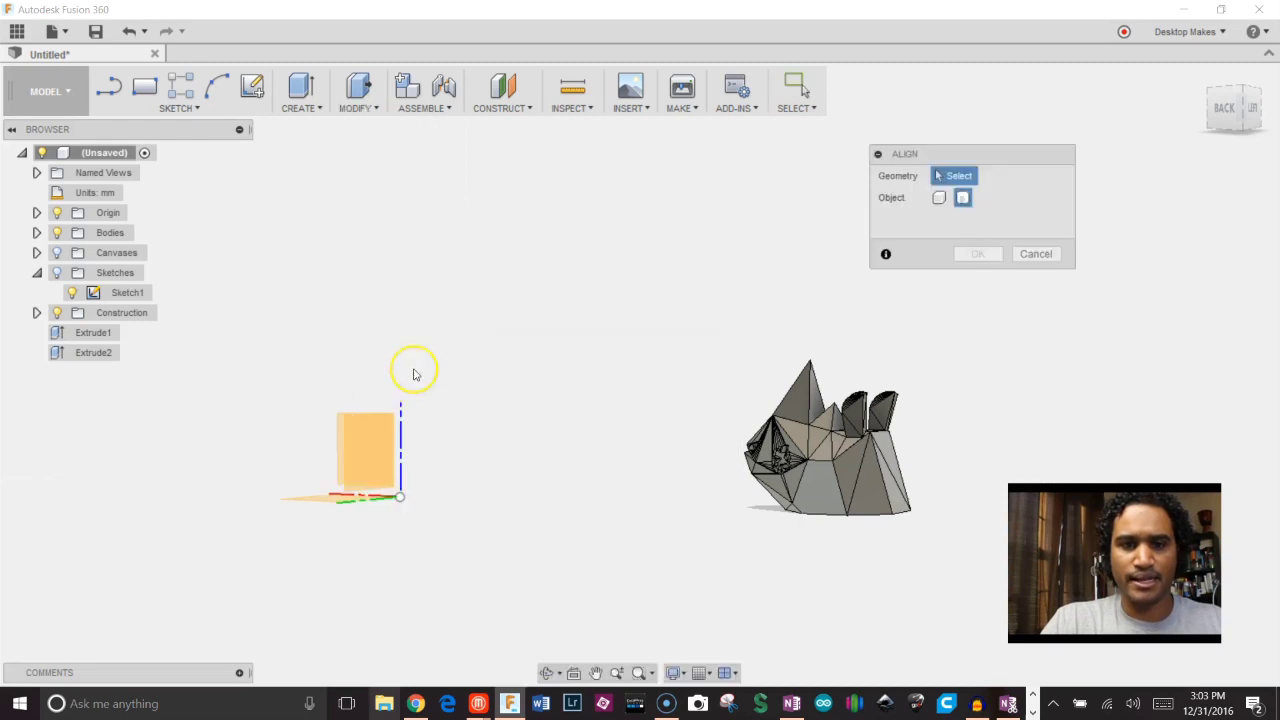
{"action": "mouse_move", "coordinate": [414, 369]}
{"action": "middle_mouse_down", "text": "shift"}
{"action": "mouse_move", "coordinate": [583, 303]}
{"action": "mouse_move", "coordinate": [751, 429]}
{"action": "middle_mouse_up", "text": "shift"}
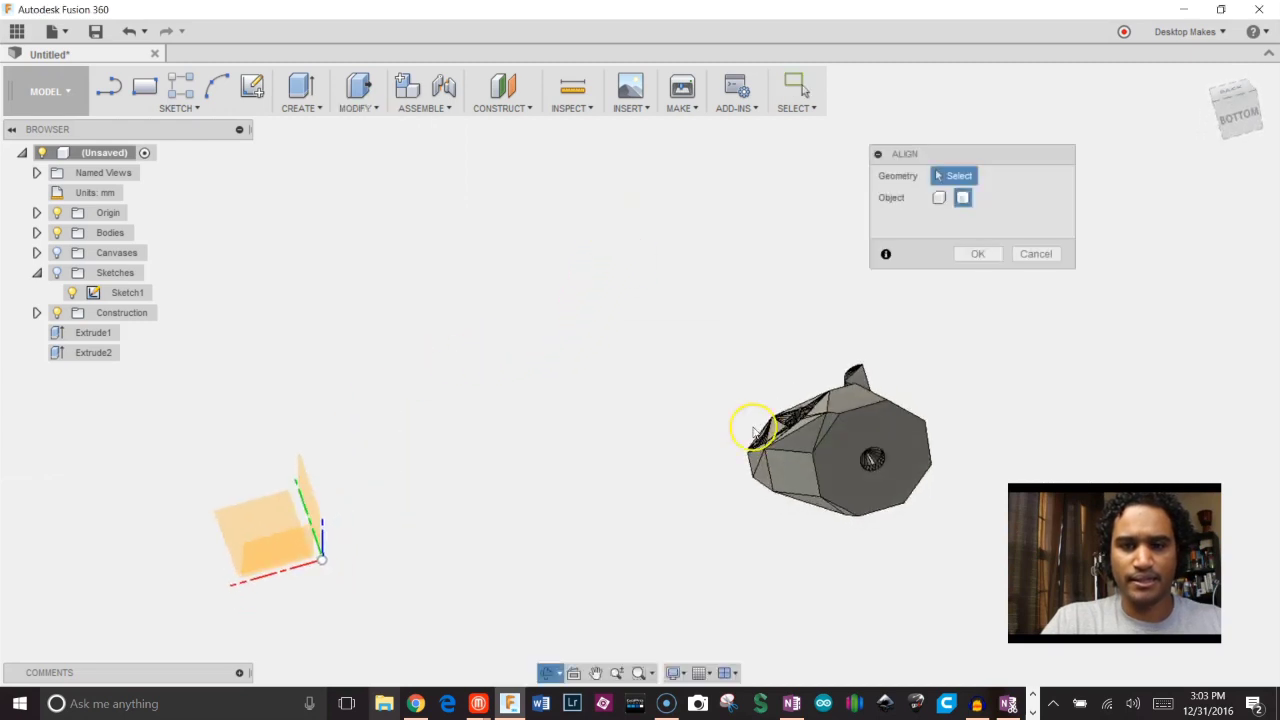
{"action": "left_click", "coordinate": [853, 492]}
{"action": "mouse_move", "coordinate": [845, 498]}
{"action": "middle_mouse_down", "text": "shift"}
{"action": "mouse_move", "coordinate": [443, 374]}
{"action": "mouse_move", "coordinate": [510, 363]}
{"action": "mouse_move", "coordinate": [449, 337]}
{"action": "mouse_move", "coordinate": [435, 290]}
{"action": "middle_mouse_up", "text": "shift"}
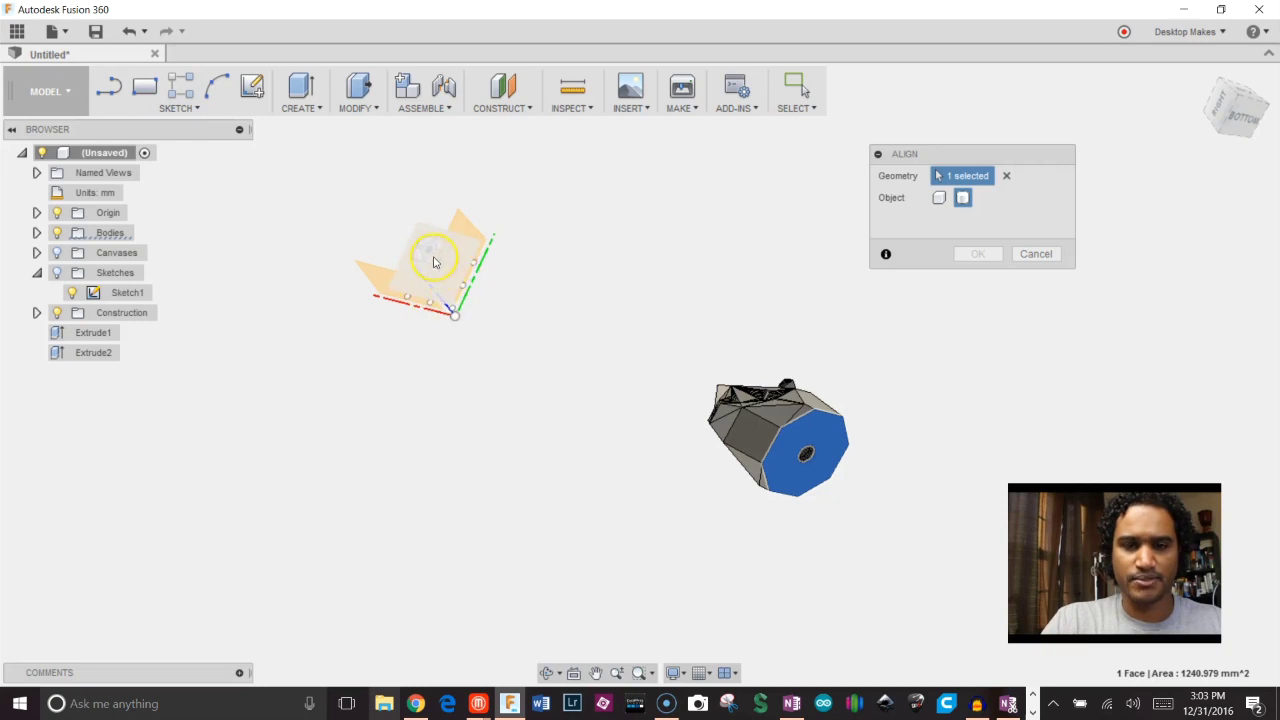
{"action": "left_click", "coordinate": [433, 262]}
{"action": "middle_click_drag", "start_coordinate": [626, 266], "coordinate": [566, 334], "text": "shift"}
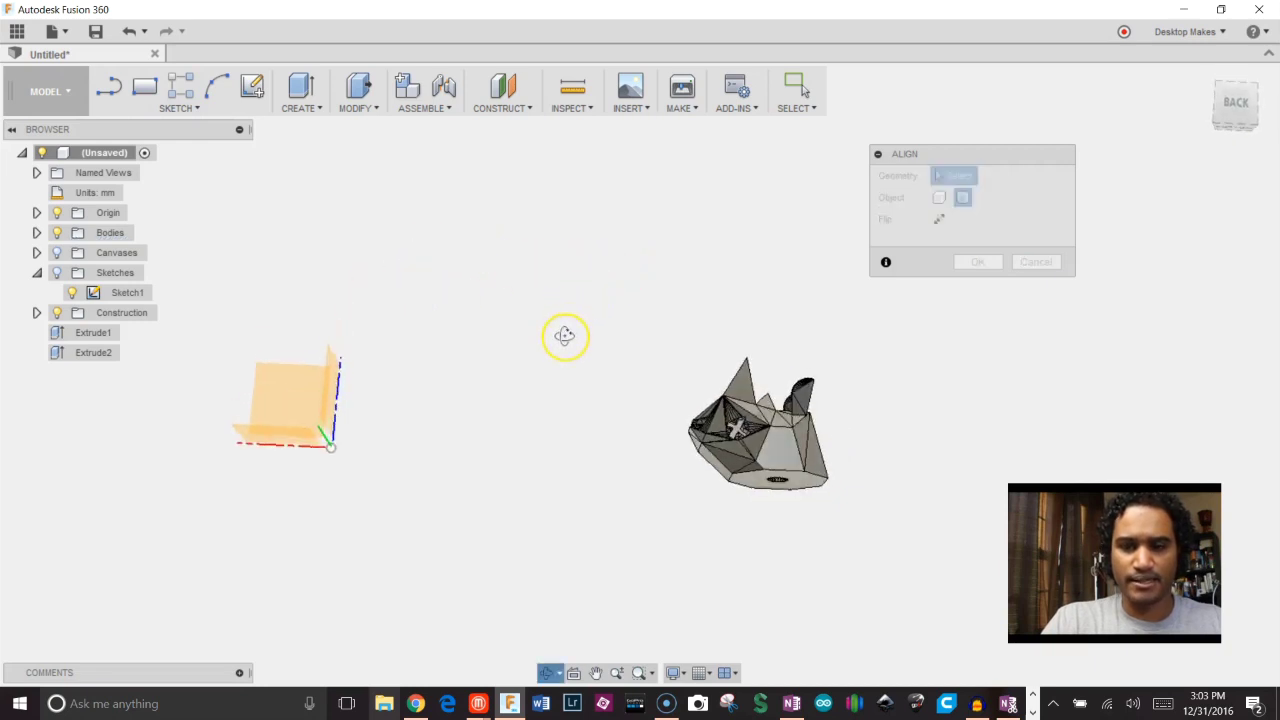
{"action": "left_click", "coordinate": [958, 264]}
{"action": "middle_click_drag", "start_coordinate": [891, 408], "coordinate": [715, 388], "text": "shift"}
{"action": "scroll", "coordinate": [709, 420], "scroll_direction": "up", "scroll_amount": 5}
Send Body1 to MakerBot as a 3D print with Medium refinement.
{"action": "left_click", "coordinate": [696, 110]}
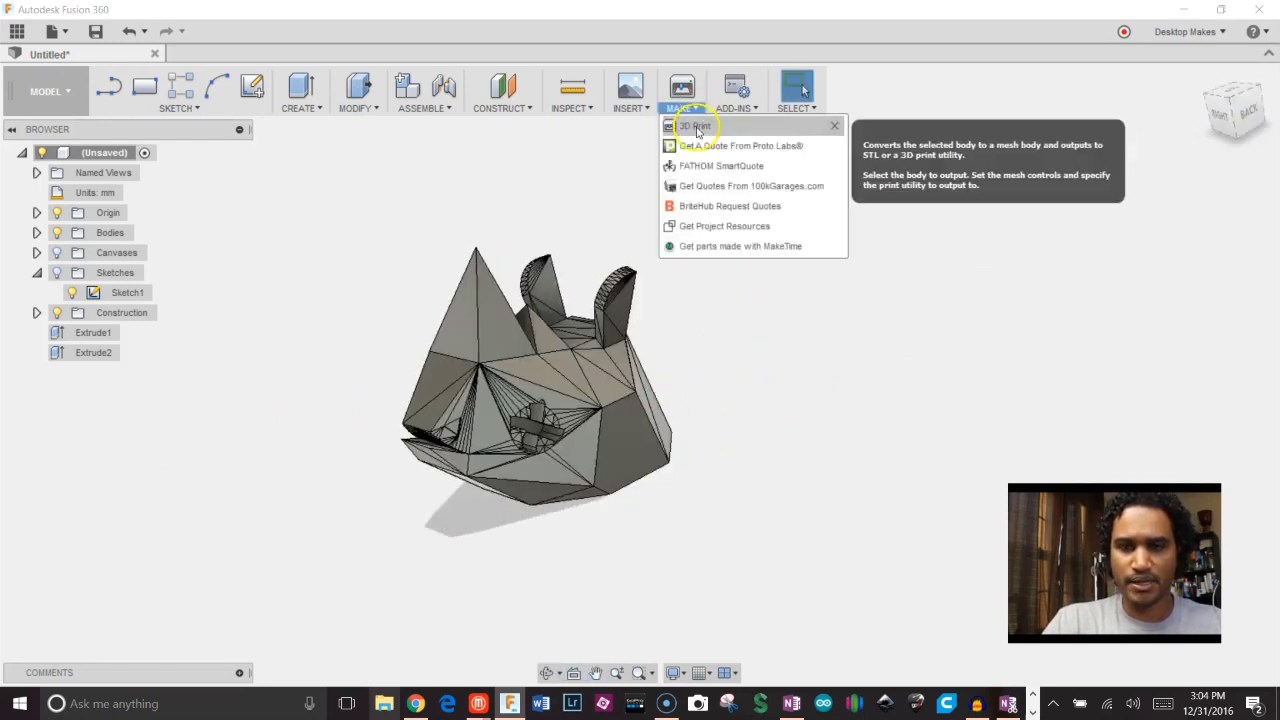
{"action": "left_click", "coordinate": [690, 126]}
{"action": "left_click", "coordinate": [562, 386]}
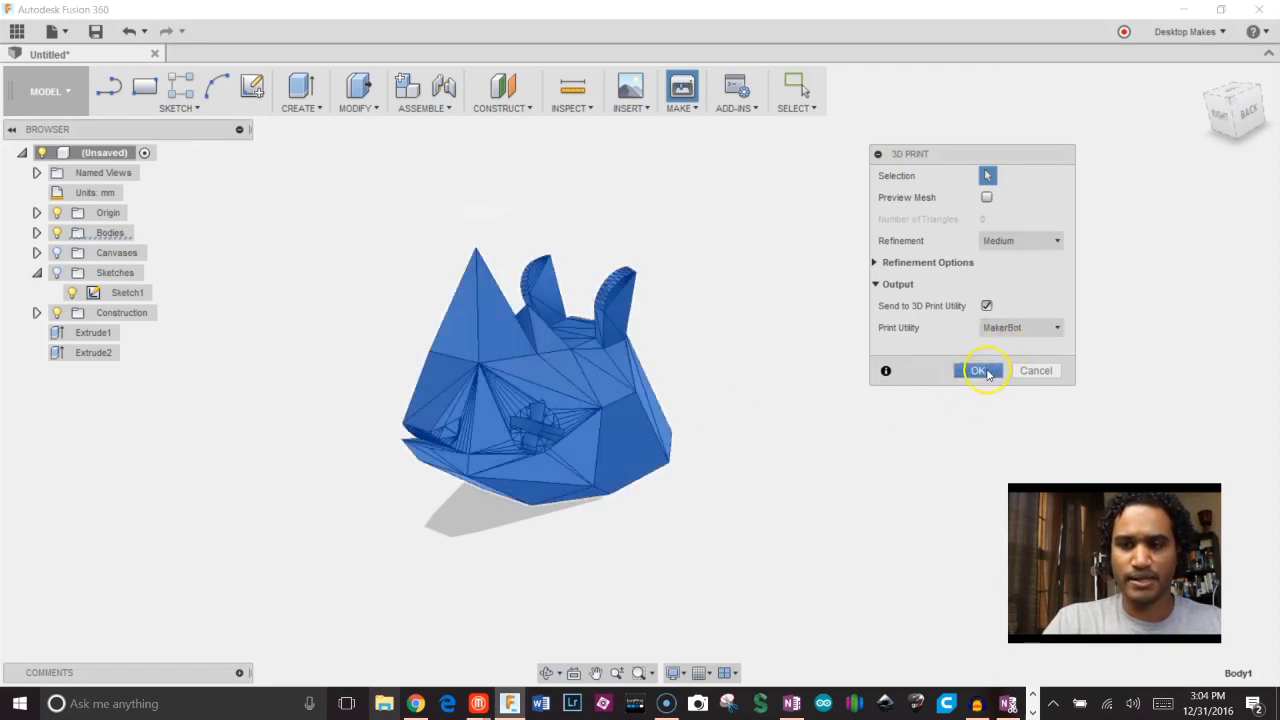
{"action": "left_click", "coordinate": [979, 371]}
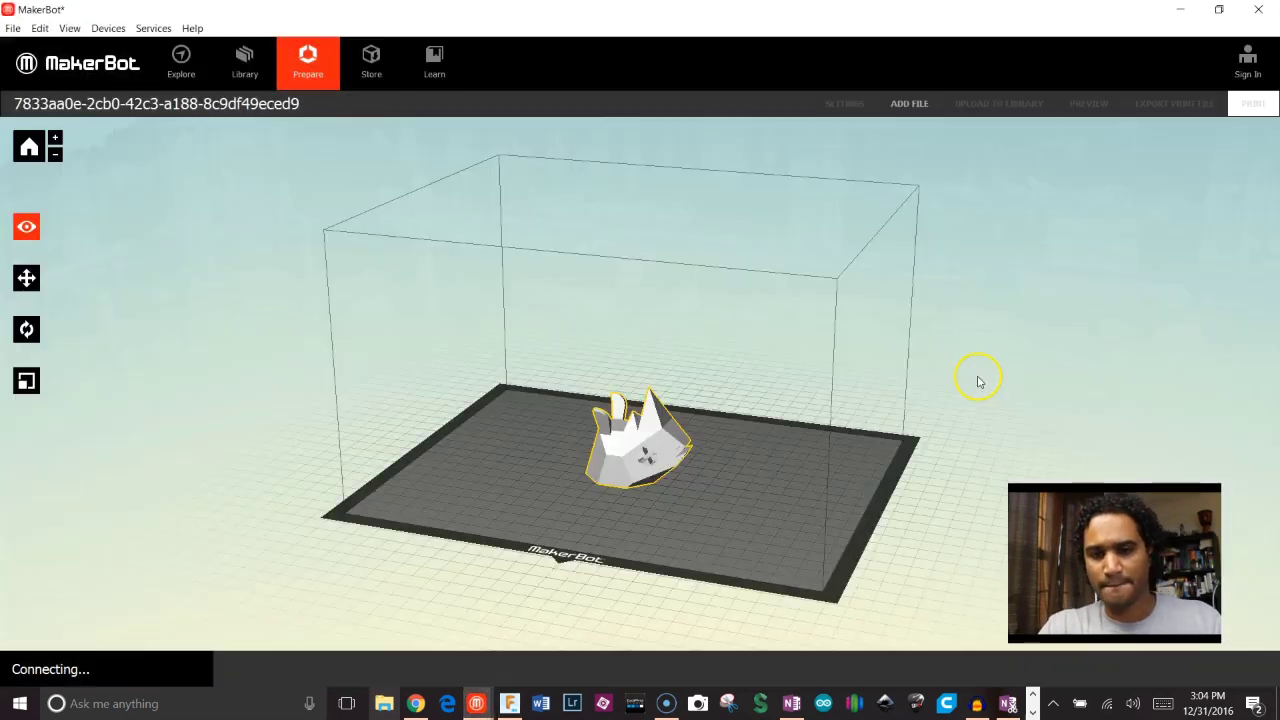
{"action": "scroll", "coordinate": [685, 528], "scroll_direction": "up", "scroll_amount": 5}
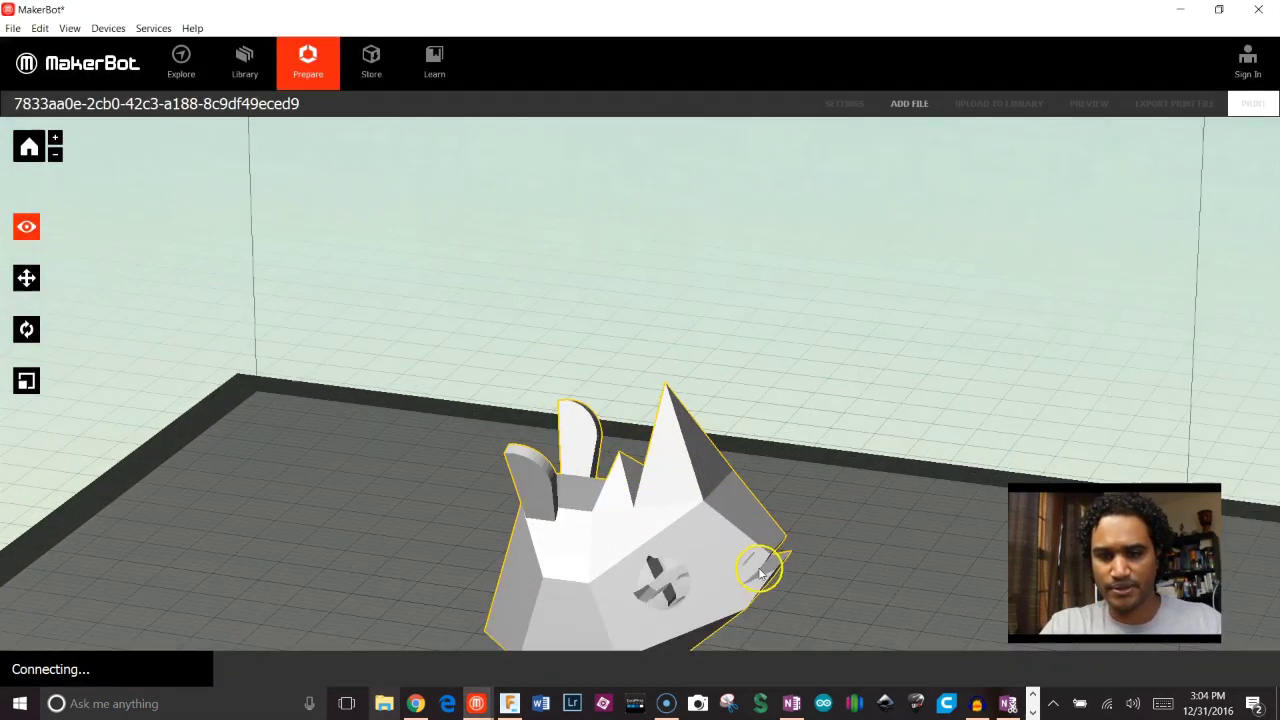
{"action": "left_click_drag", "start_coordinate": [749, 555], "coordinate": [659, 370]}
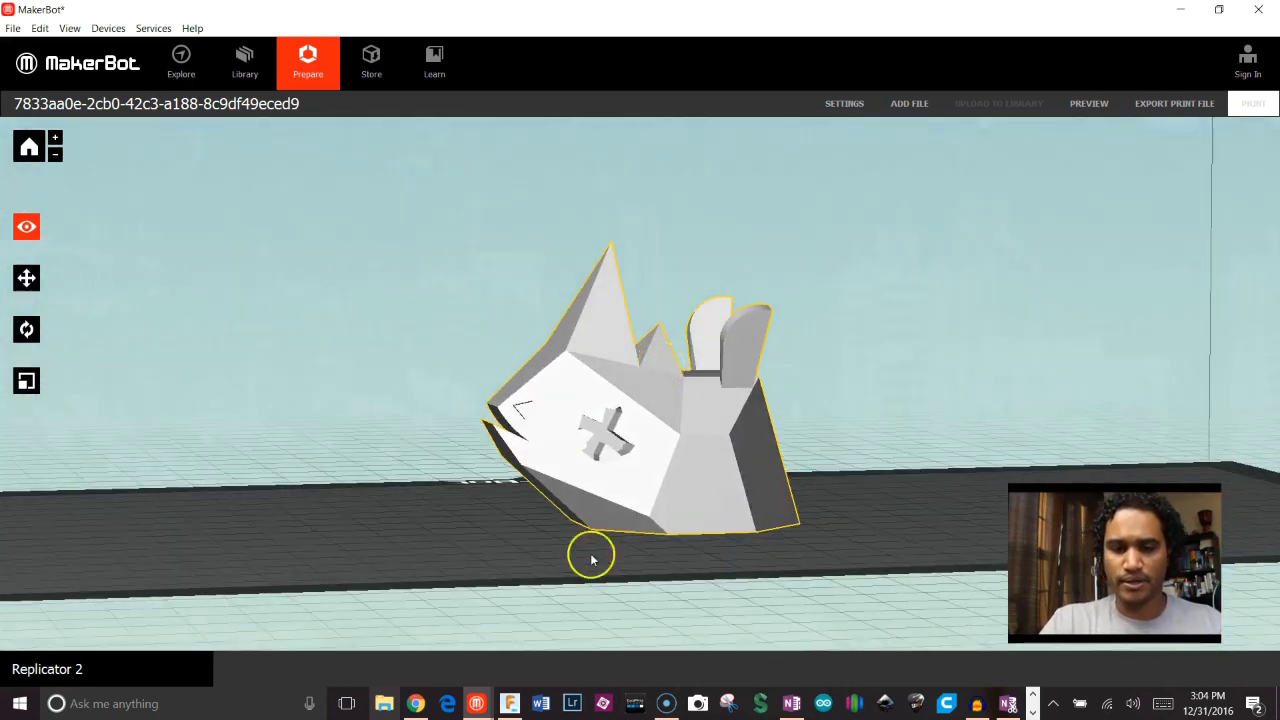
Switch back to Fusion 360 and orbit to view the rhino head's left side.
{"action": "left_click", "coordinate": [510, 704]}
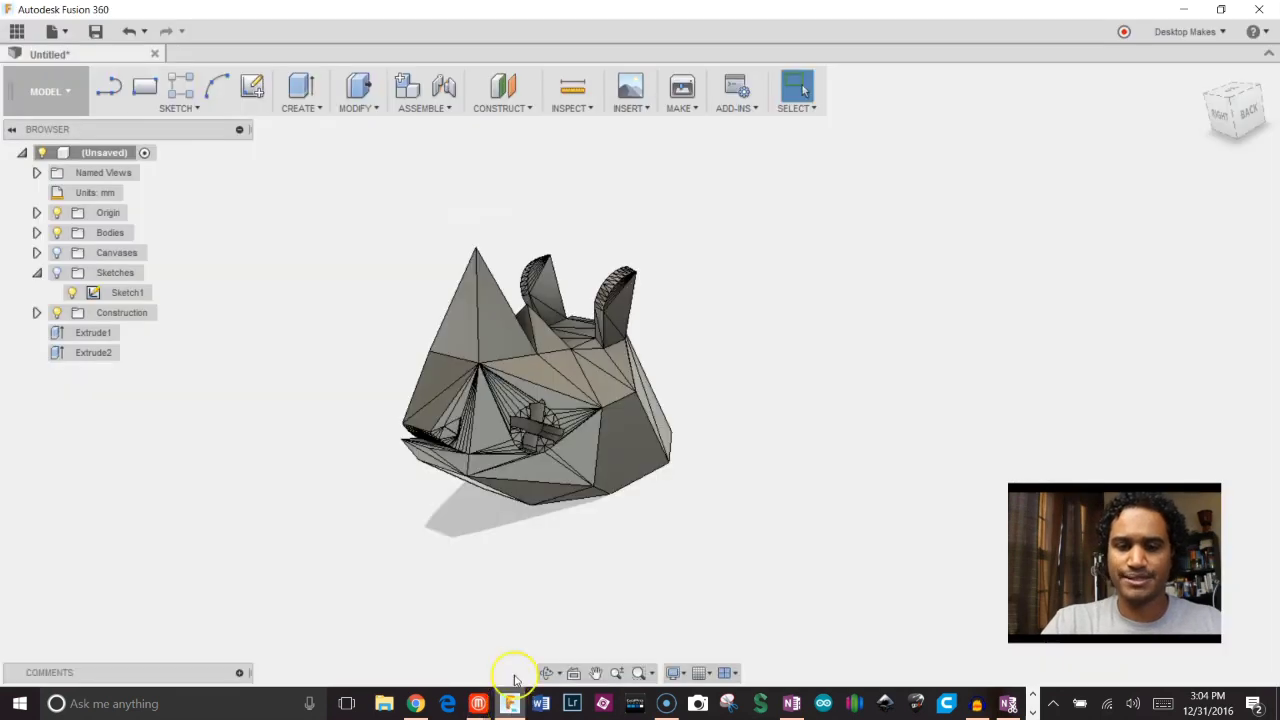
{"action": "scroll", "coordinate": [634, 391], "scroll_direction": "up", "scroll_amount": 3}
{"action": "scroll", "coordinate": [634, 391], "scroll_direction": "down", "scroll_amount": 3}
{"action": "middle_click_drag", "start_coordinate": [731, 369], "coordinate": [674, 446], "text": "shift"}
{"action": "key", "text": "Escape"}
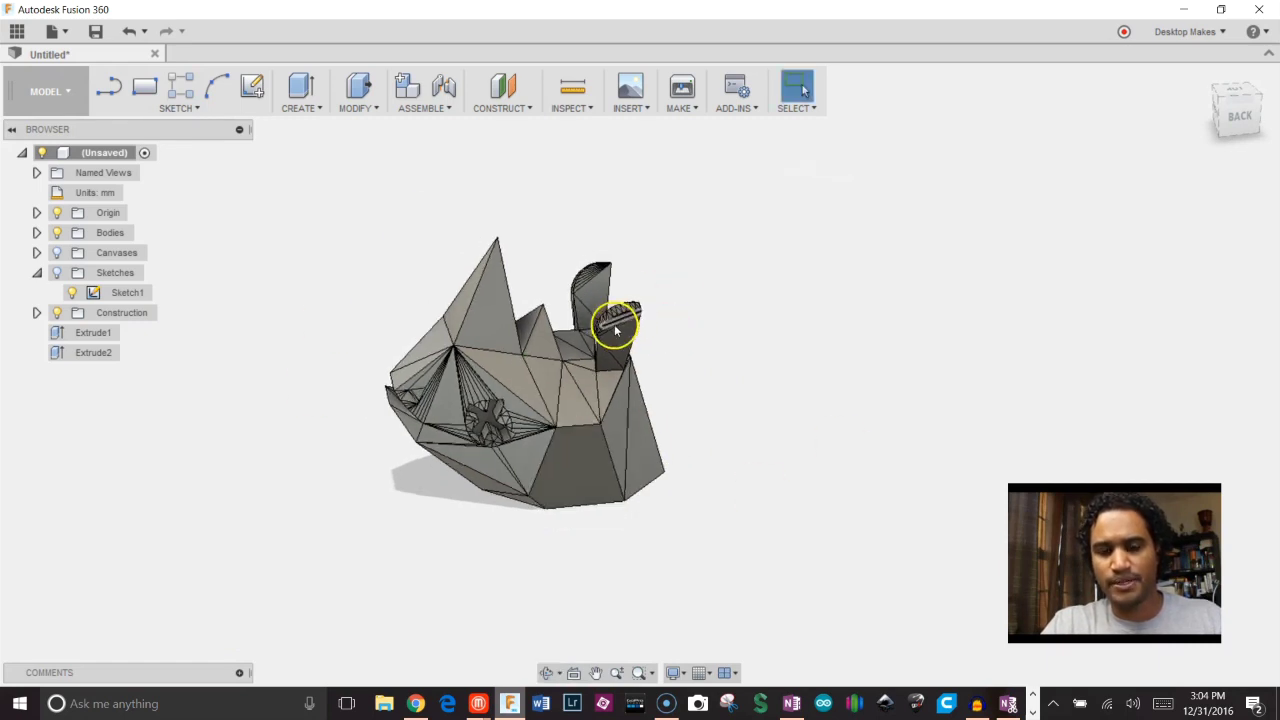
Orbit and zoom around the rhino head to inspect its front and X-shaped eye cuts.
{"action": "scroll", "coordinate": [612, 334], "scroll_direction": "up", "scroll_amount": 1}
{"action": "middle_click_drag", "start_coordinate": [731, 366], "coordinate": [677, 266], "text": "shift"}
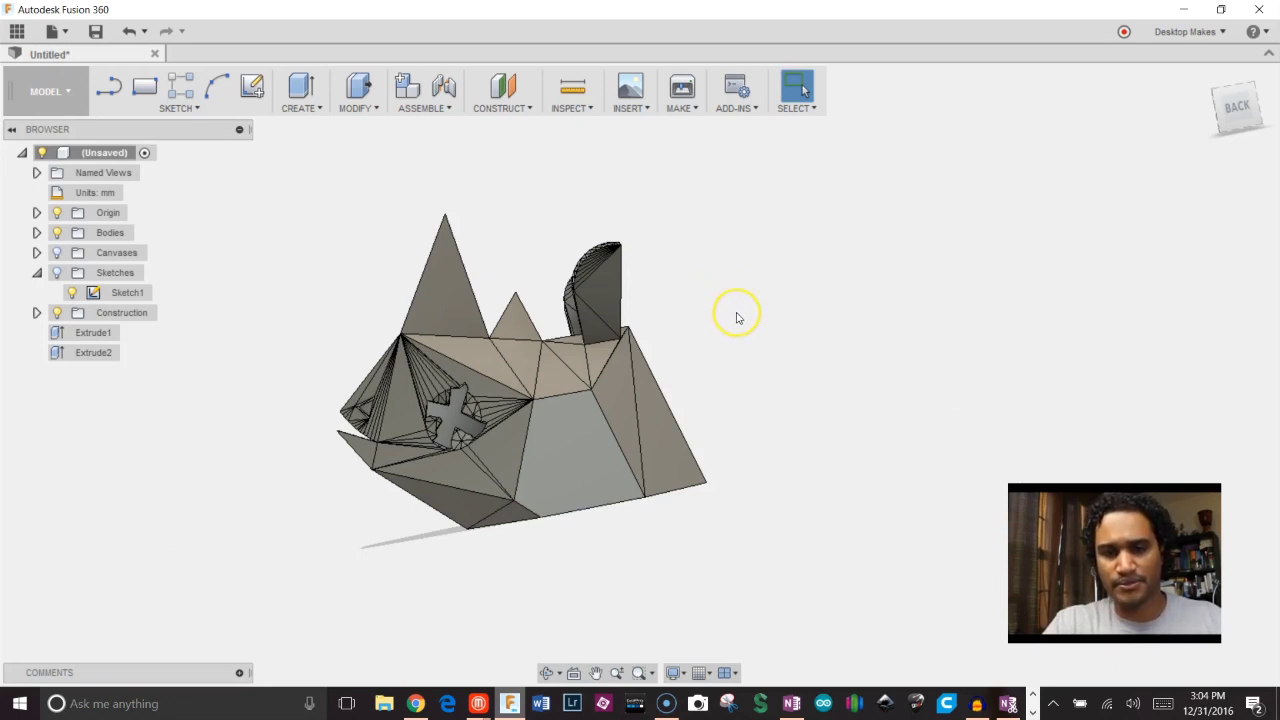
{"action": "middle_click_drag", "start_coordinate": [752, 300], "coordinate": [803, 363], "text": "shift"}
{"action": "scroll", "coordinate": [795, 400], "scroll_direction": "up", "scroll_amount": 3}
{"action": "scroll", "coordinate": [785, 419], "scroll_direction": "down", "scroll_amount": 2}
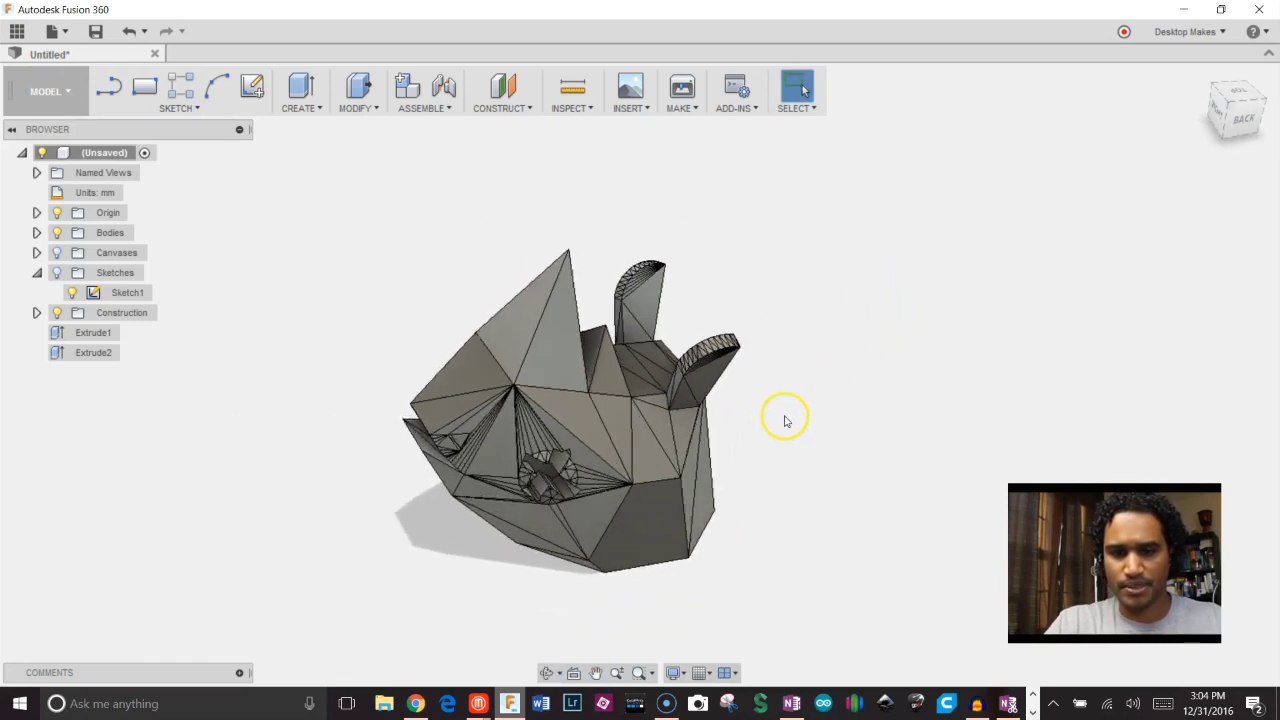
{"action": "middle_click_drag", "start_coordinate": [783, 417], "coordinate": [379, 370], "text": "shift"}
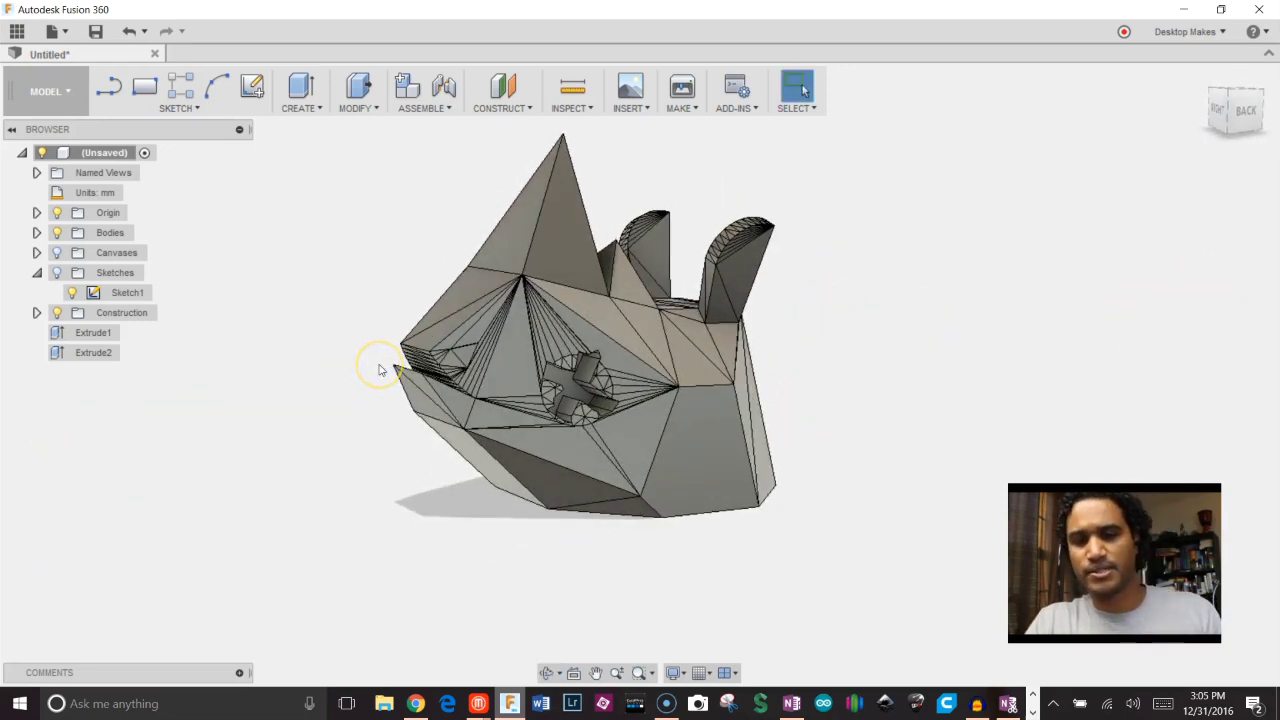